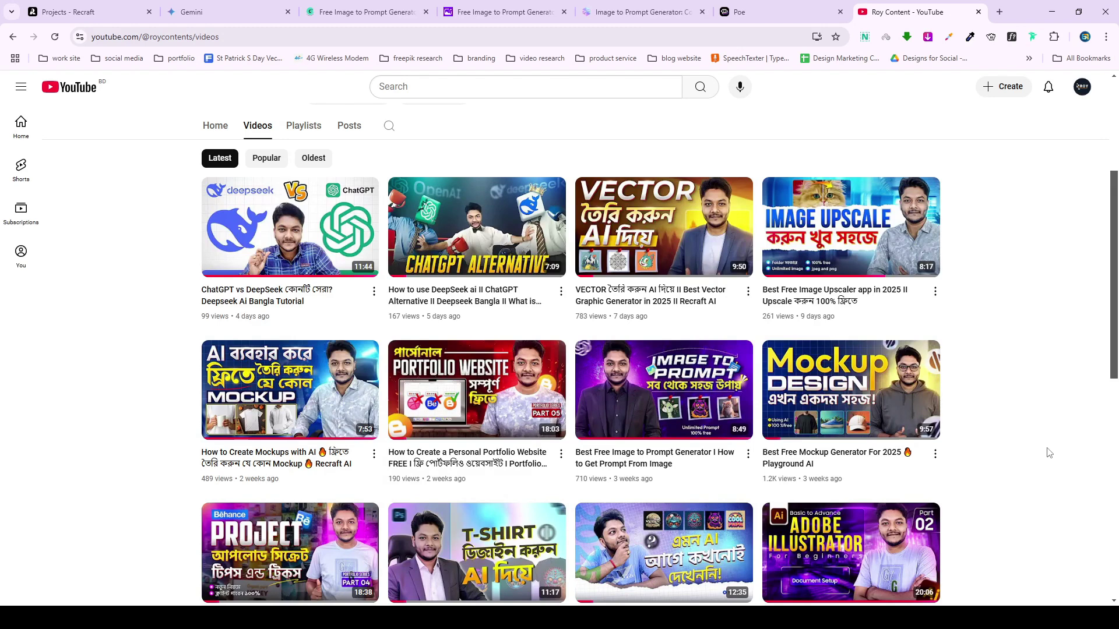
Open a new browser tab and search Google Images for "ai cat images".
left_click(1000, 12)
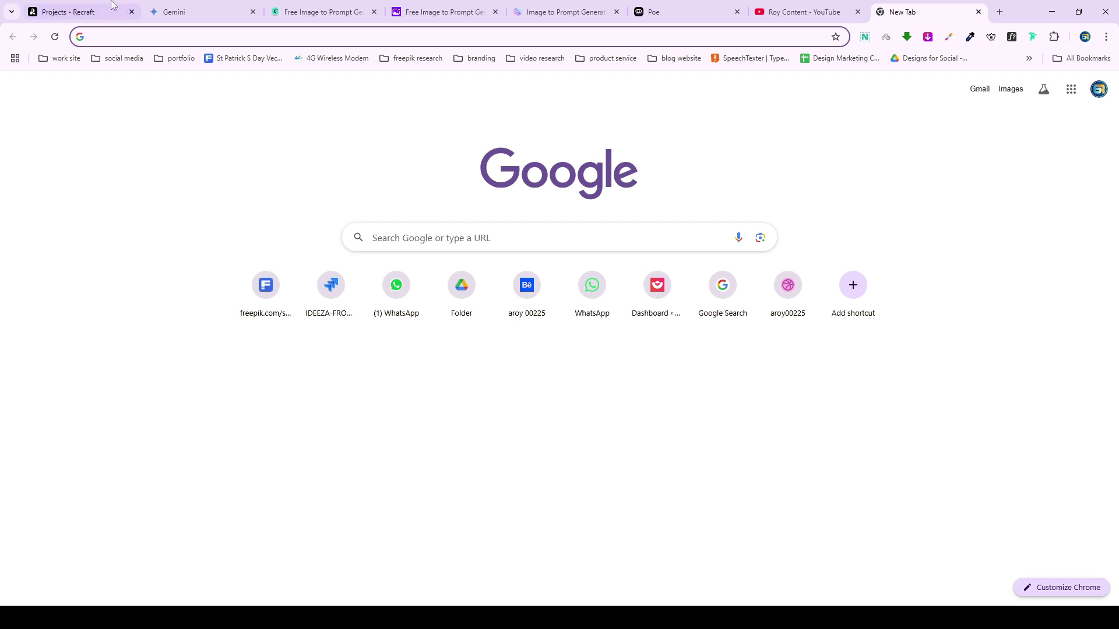
left_click(76, 12)
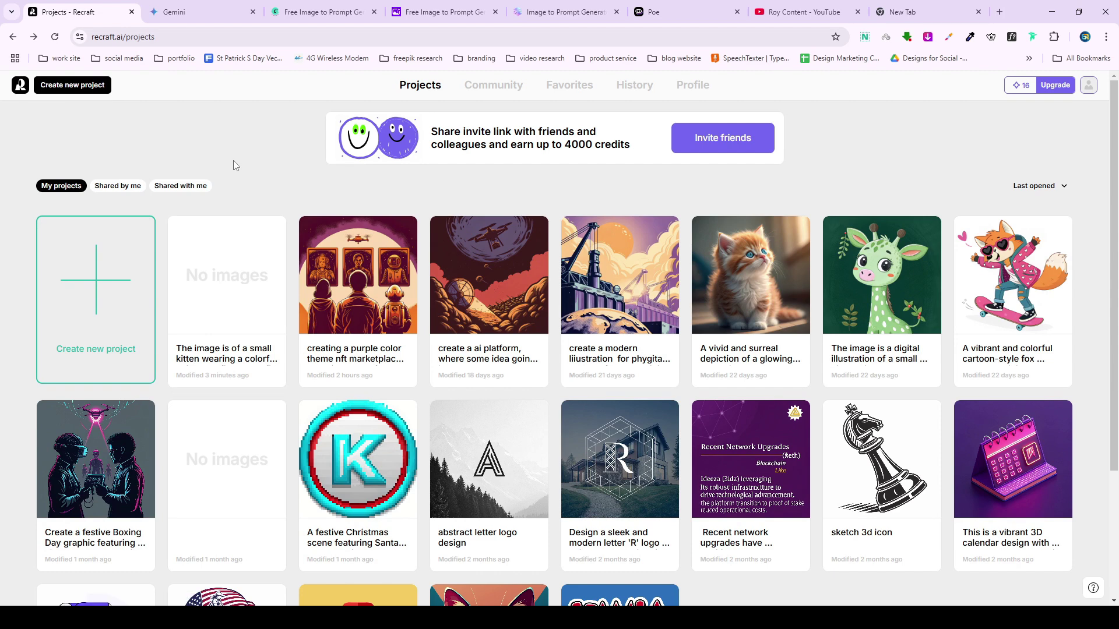
left_click(906, 11)
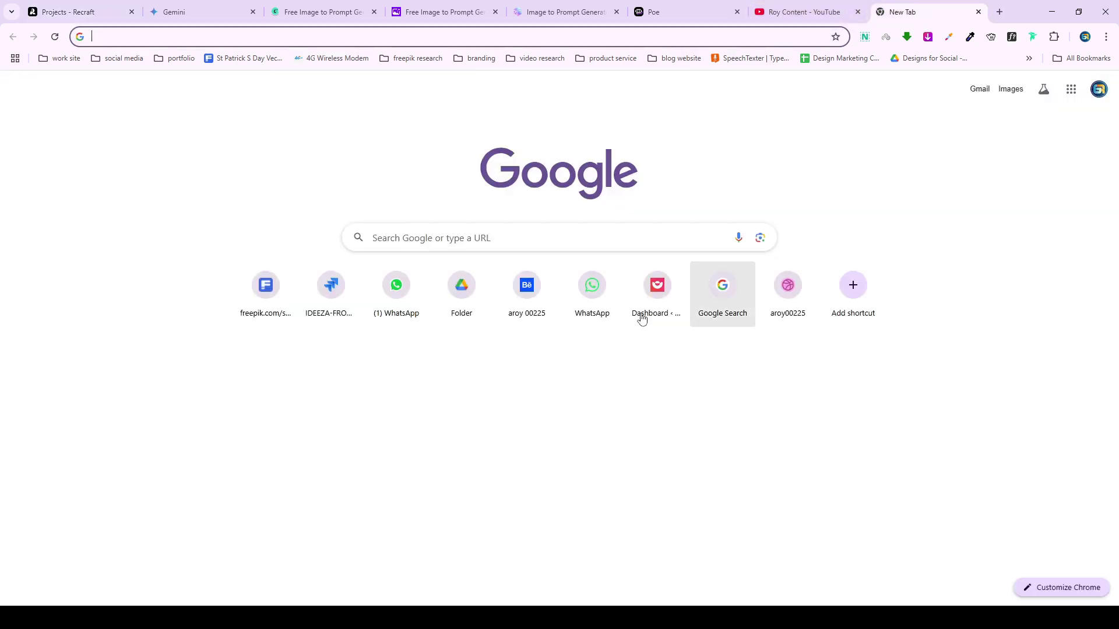
left_click(449, 238)
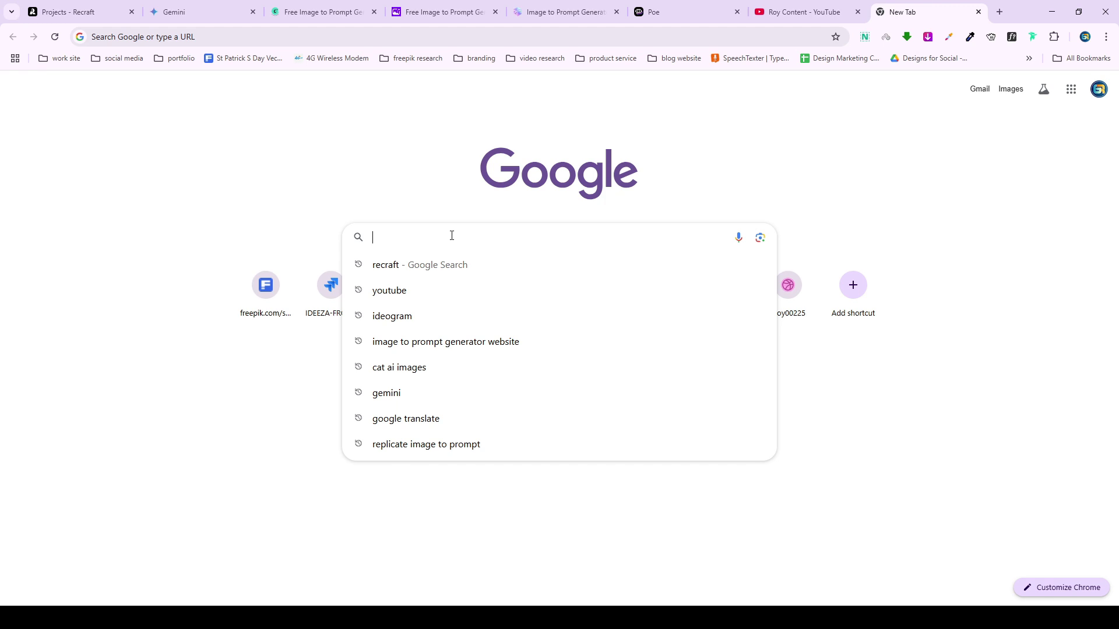
type("ai cat images")
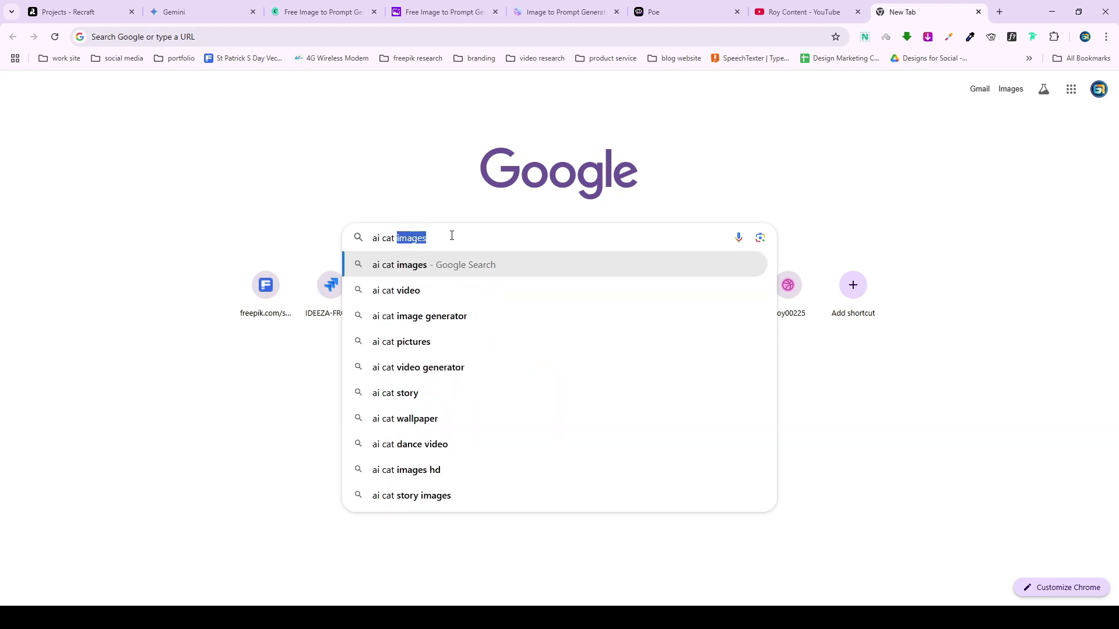
key("Return")
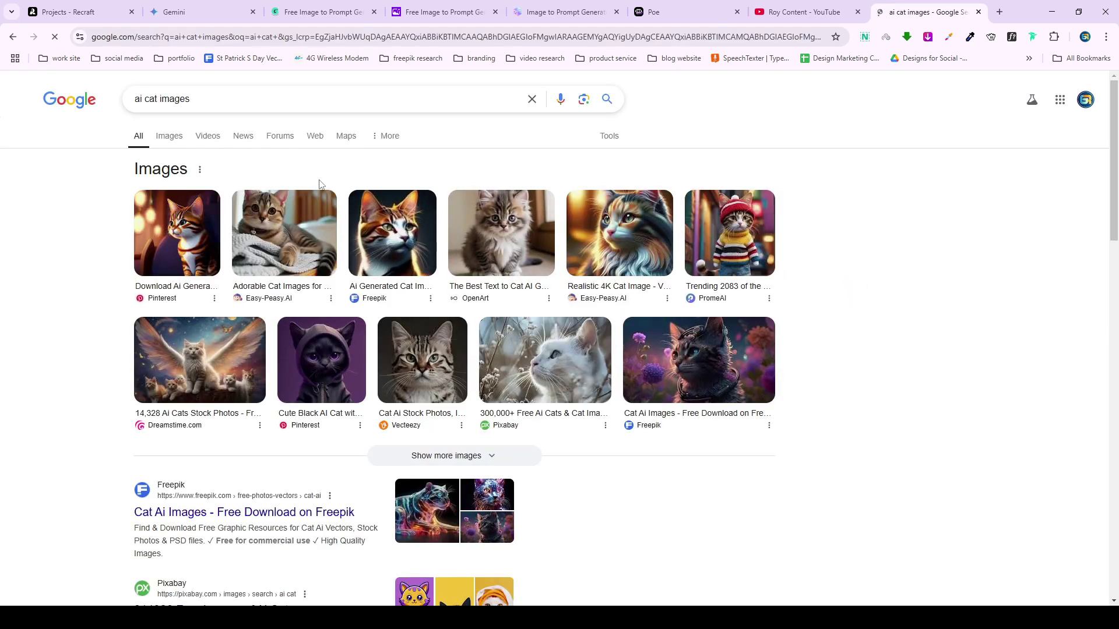
left_click(169, 137)
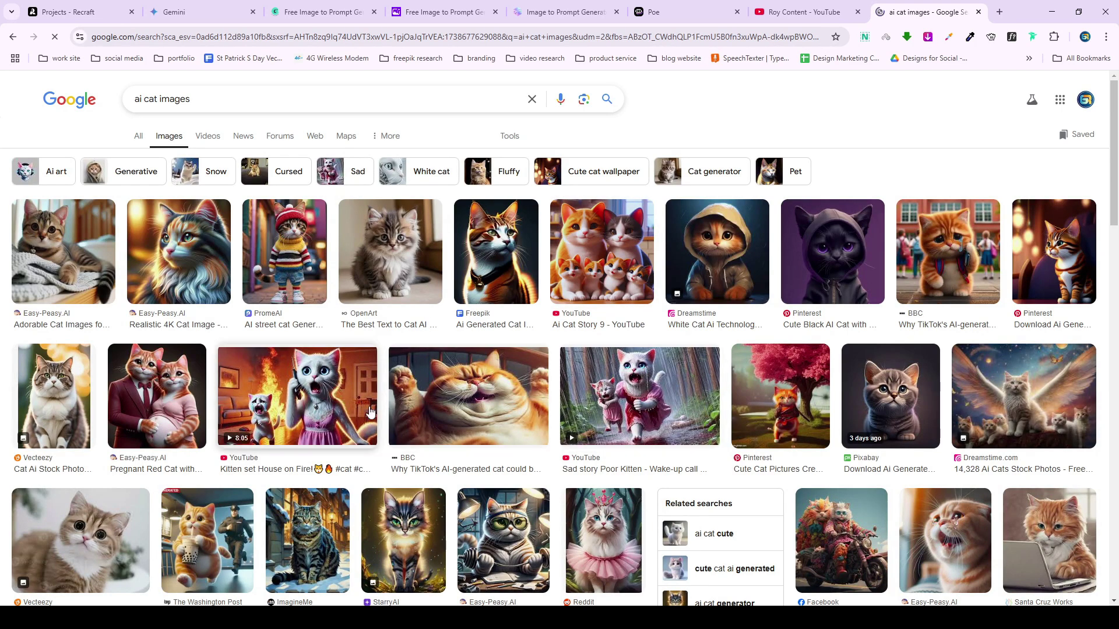
Browse the cat image results and open the large preview of the kitten in a green knit hat and striped sweater.
scroll(370, 411, "down", 3)
scroll(408, 402, "up", 3)
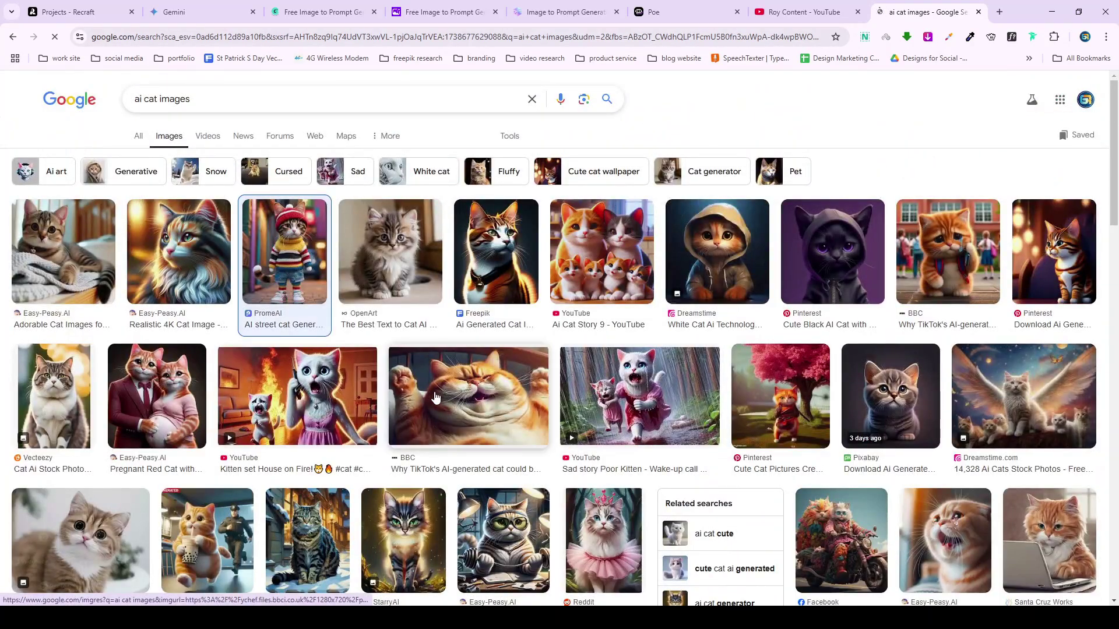
scroll(854, 420, "down", 5)
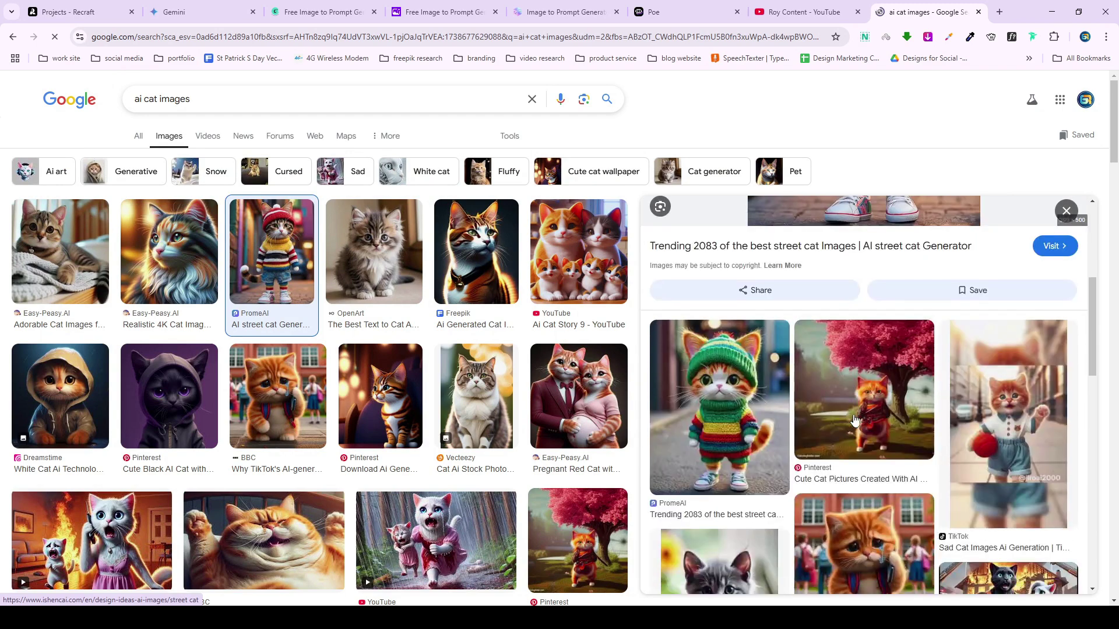
left_click(781, 411)
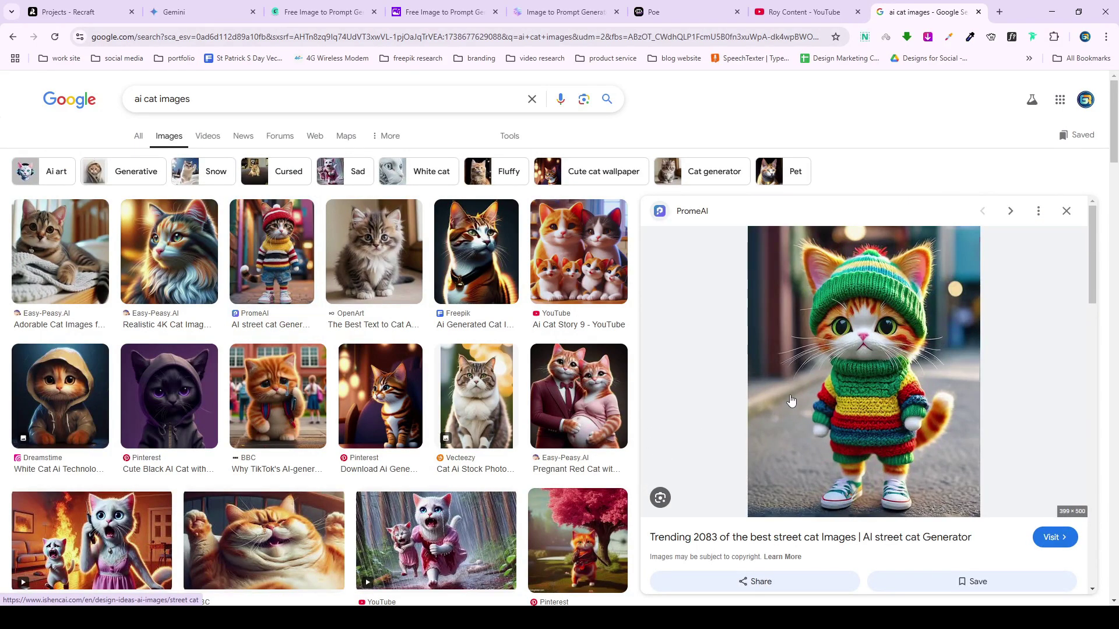
Capture a screenshot region of about 380x496 around the knit-hat kitten and save it as an image file.
key("Print")
left_click_drag(753, 228, 973, 517)
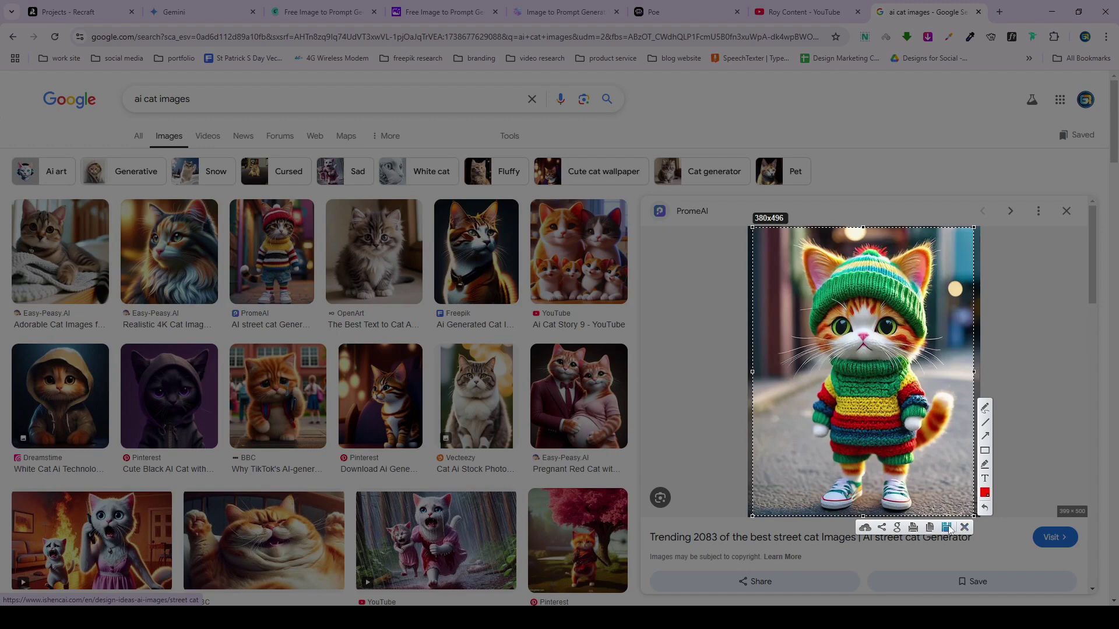
left_click(949, 529)
key("Return")
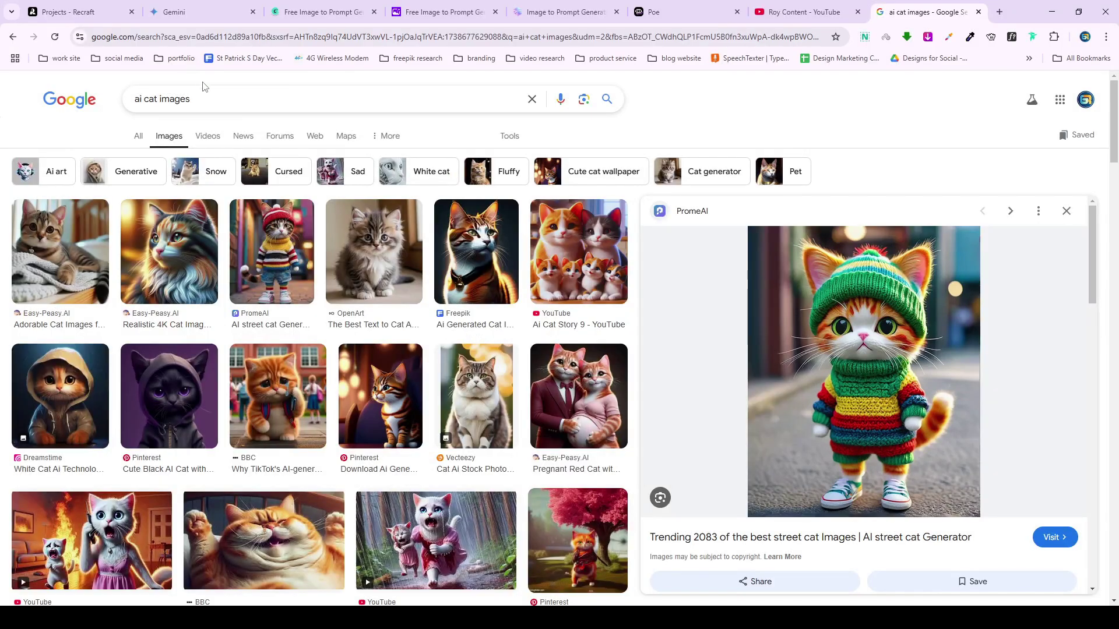
Switch to Gemini and attach the Screenshot_13 image from the Downloads folder to the message.
left_click(181, 10)
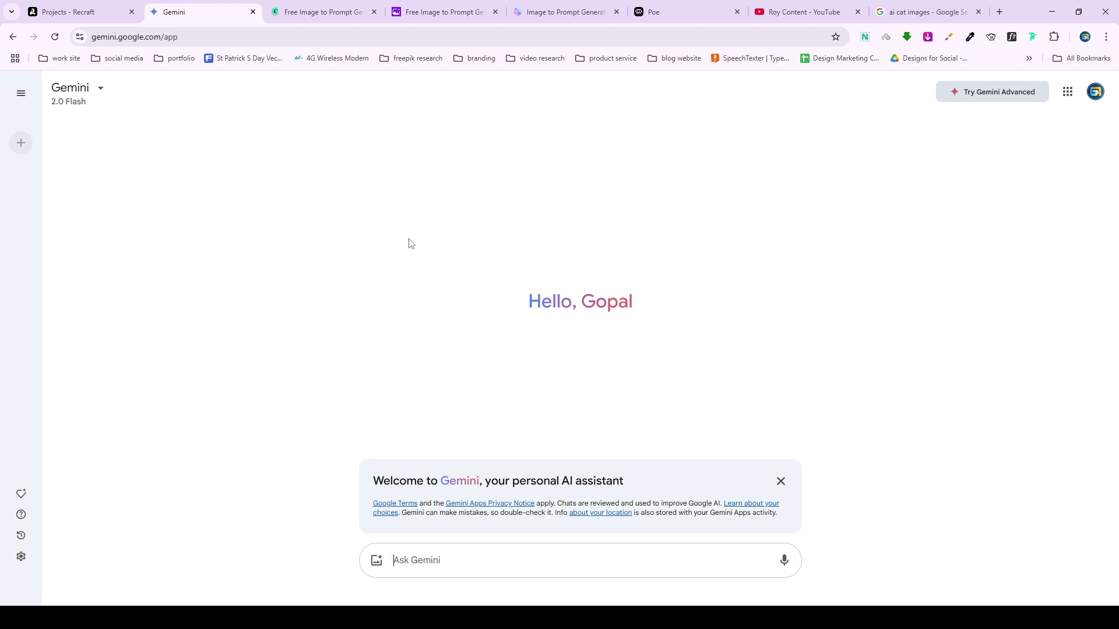
left_click(376, 562)
left_click(134, 99)
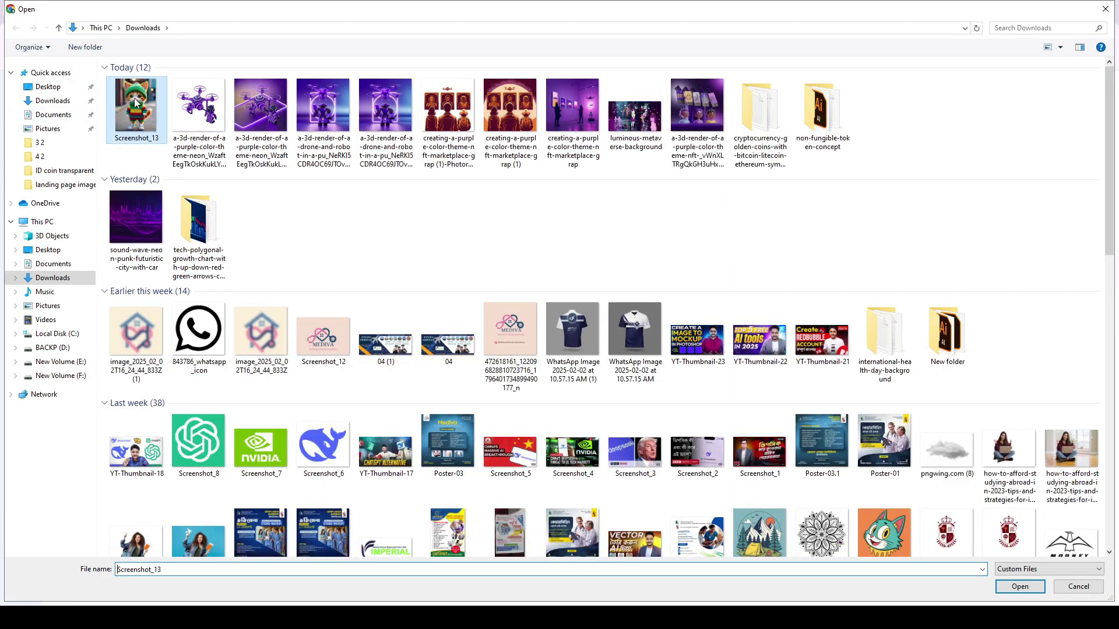
double_click(134, 98)
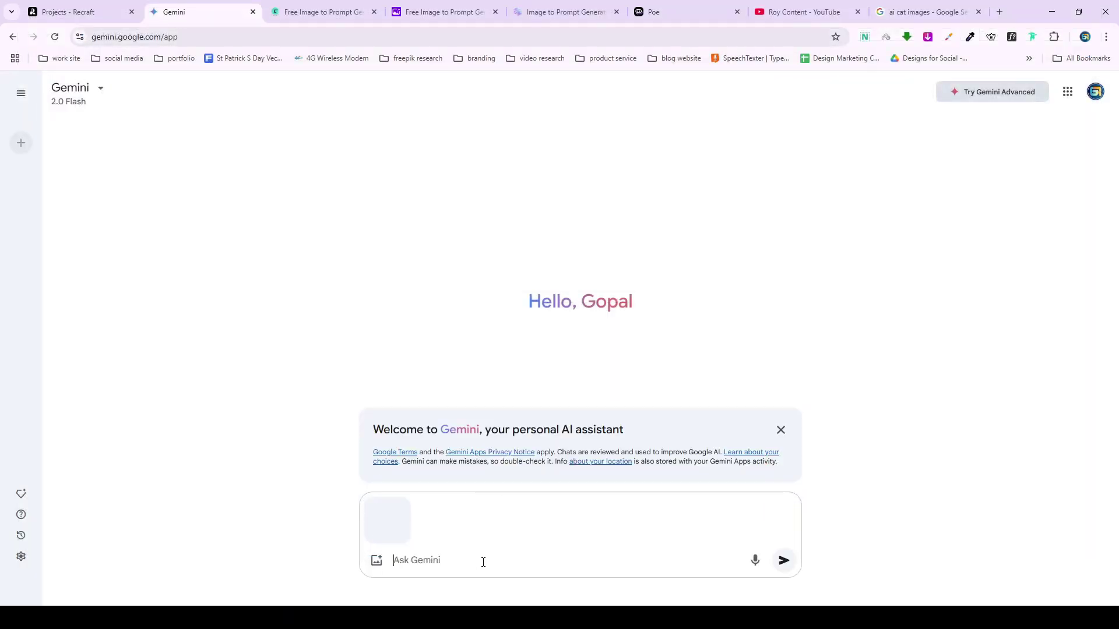
Send the request "give me a prompt" with the attached kitten image and review the suggested prompts.
type("give me a ")
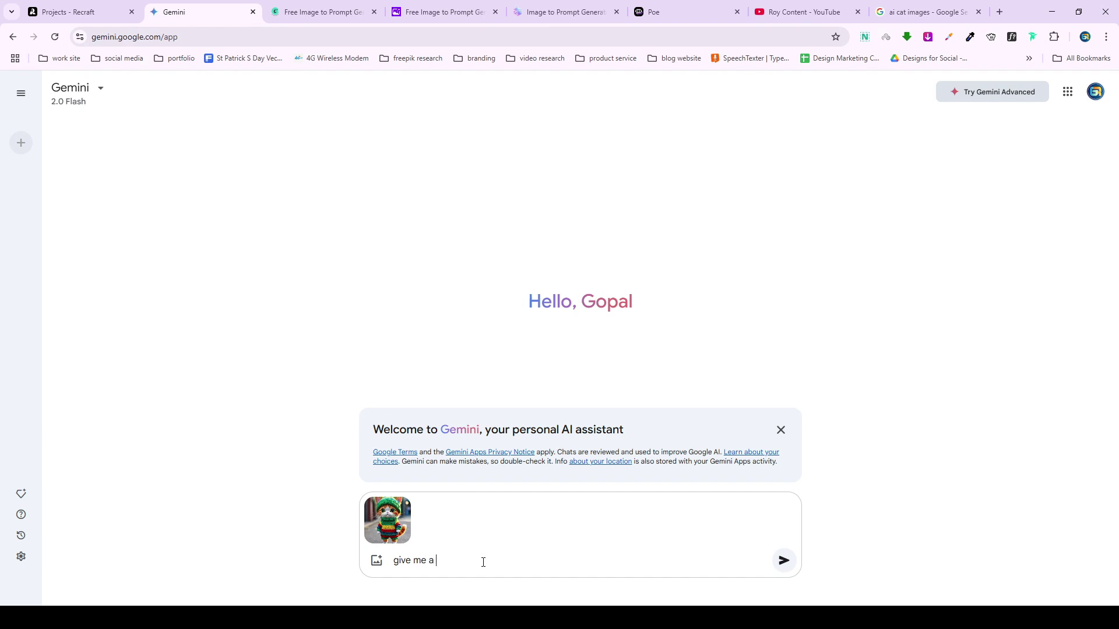
type("prompt")
key("Return")
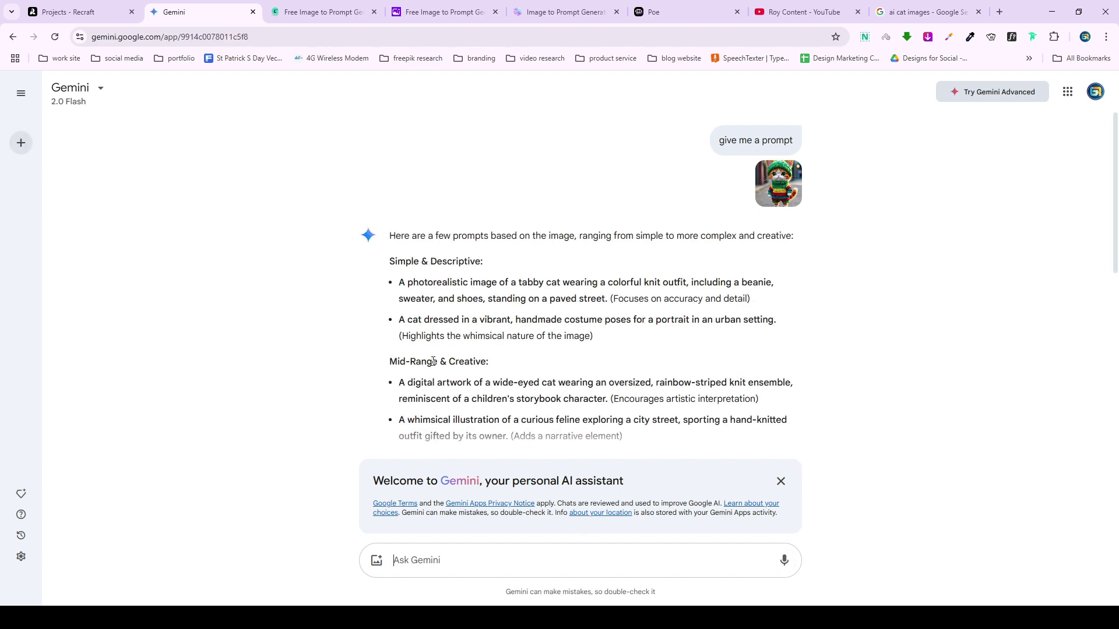
scroll(417, 272, "down", 2)
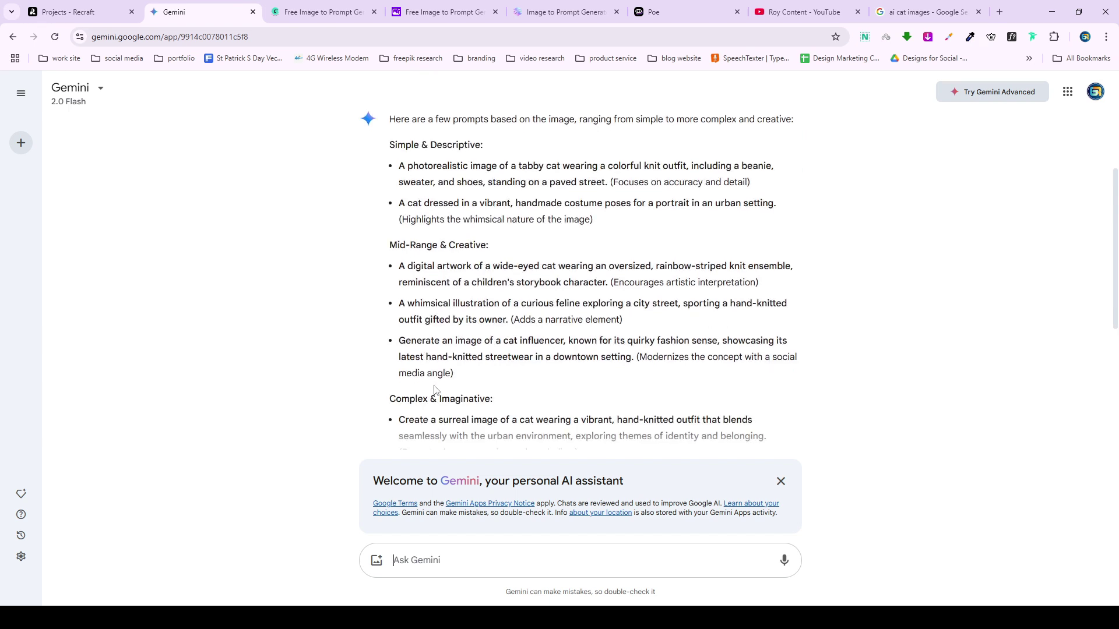
scroll(436, 405, "down", 2)
scroll(583, 350, "up", 4)
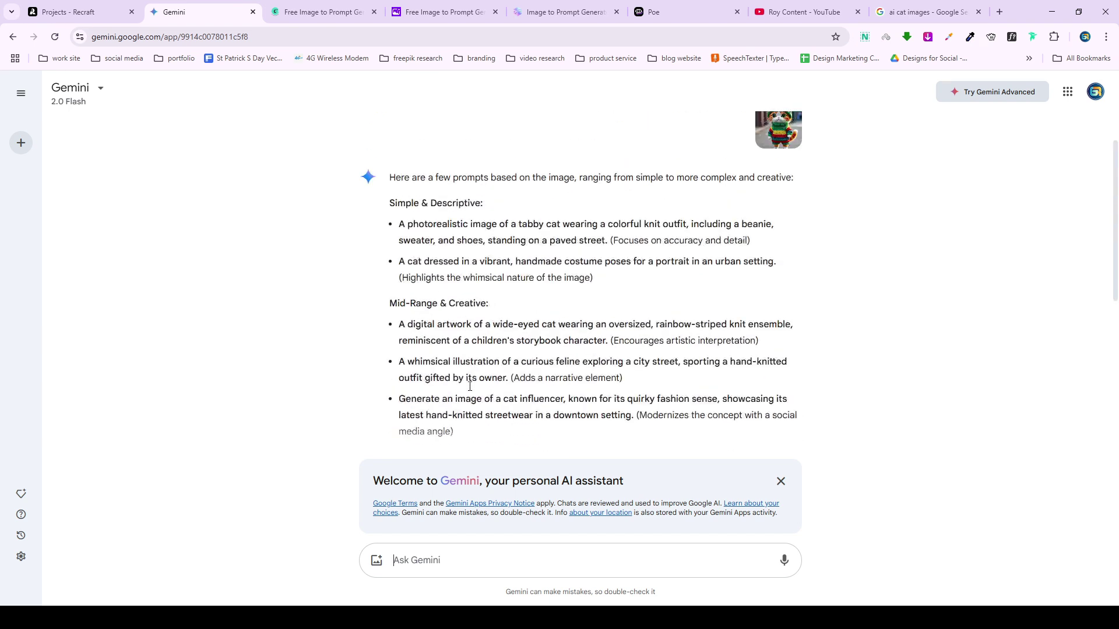
scroll(504, 343, "down", 2)
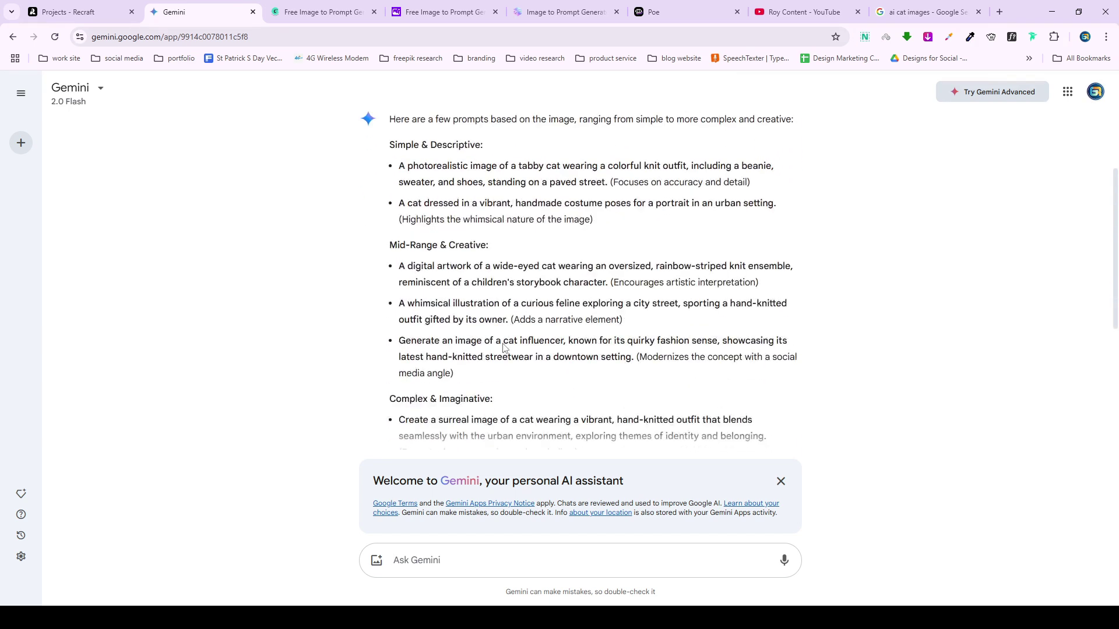
scroll(666, 267, "up", 1)
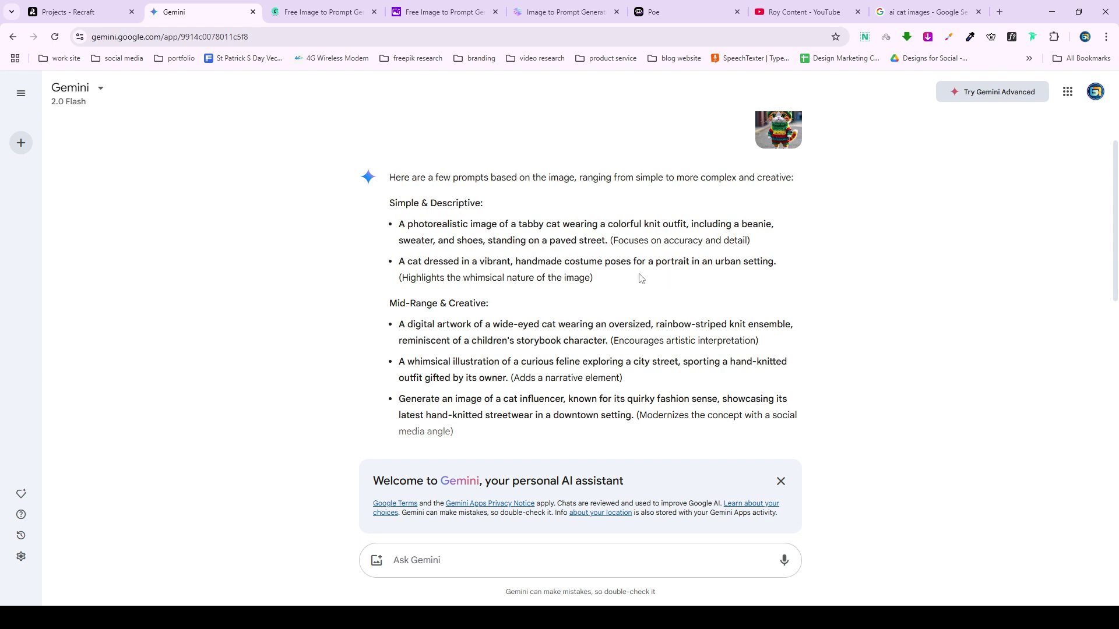
Switch to CoCoClip.AI, dismiss the ad and open the Image To Prompt feature.
left_click(286, 9)
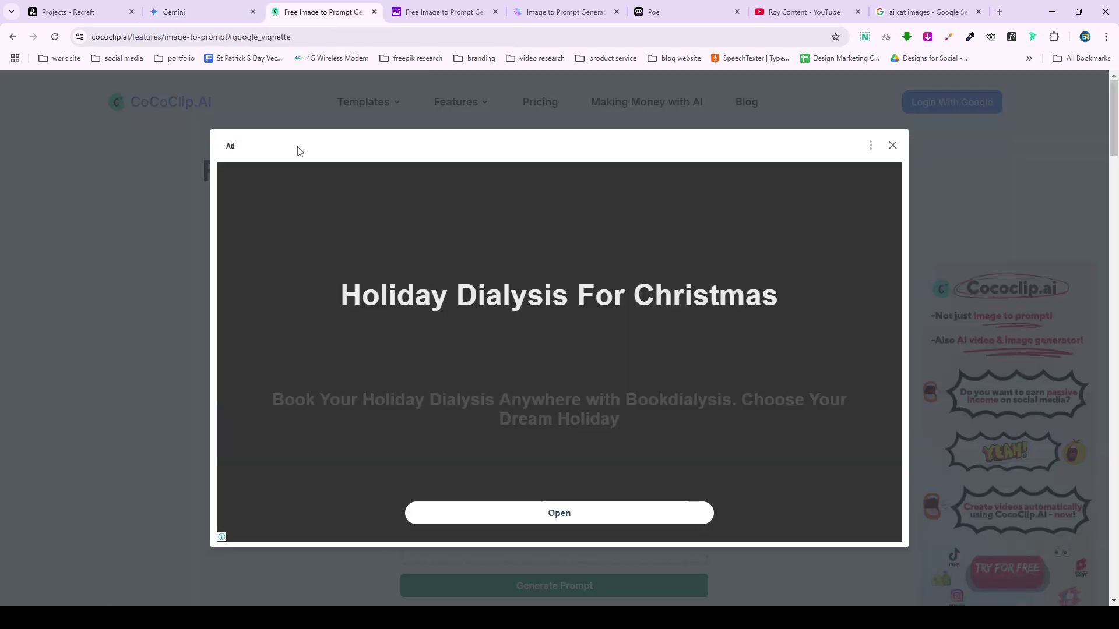
left_click(892, 145)
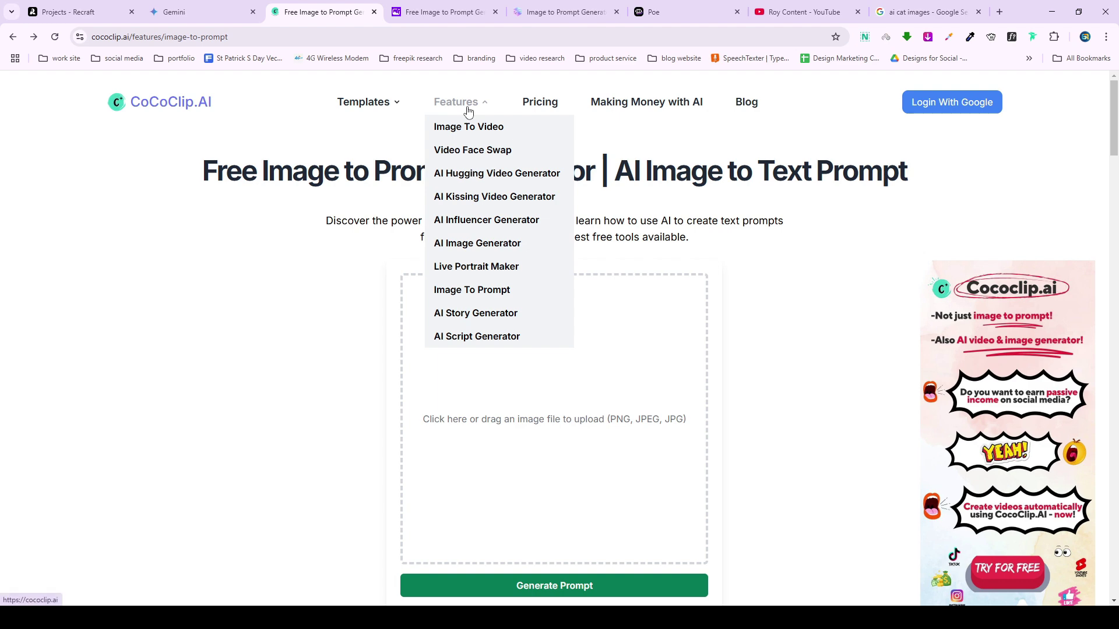
mouse_move(460, 102)
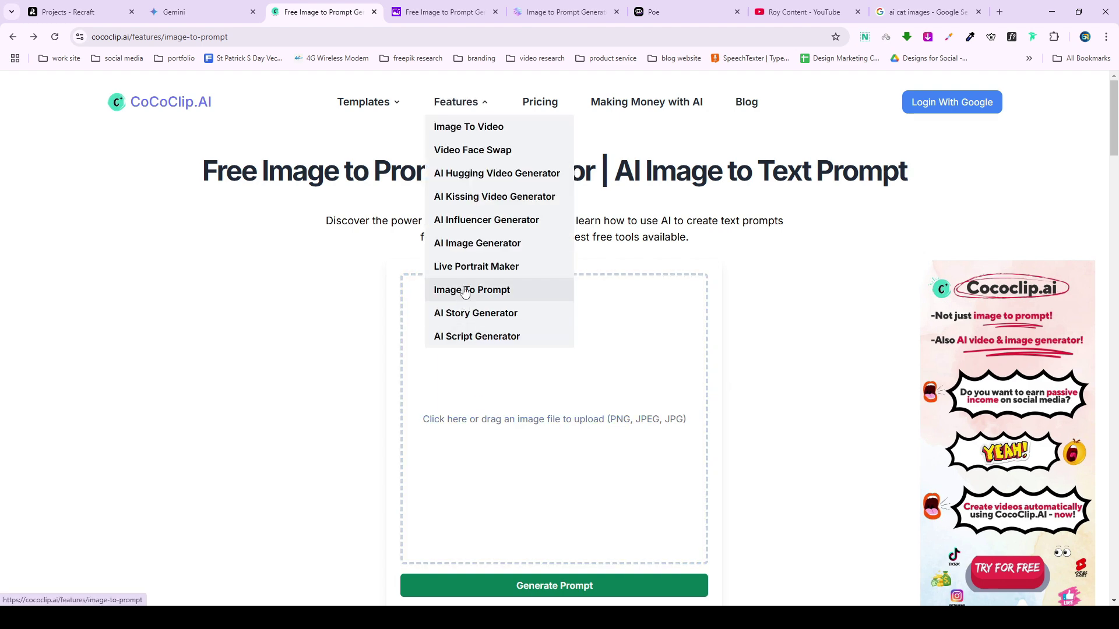
left_click(476, 336)
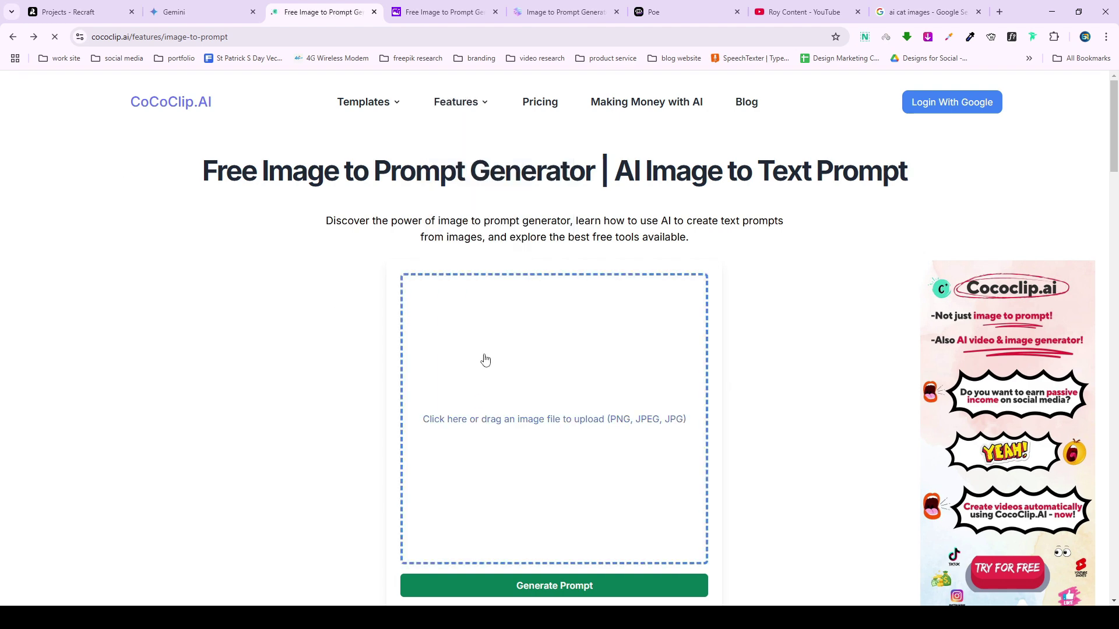
Upload Screenshot_13.jpg from the Downloads folder to the image-to-prompt generator.
scroll(531, 451, "down", 3)
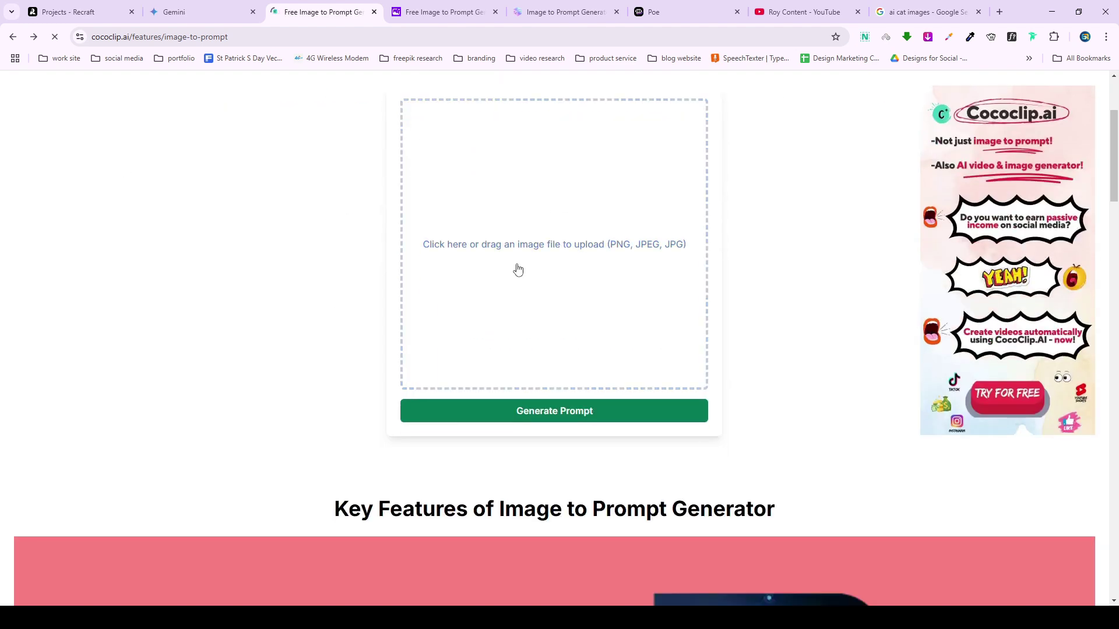
left_click(548, 233)
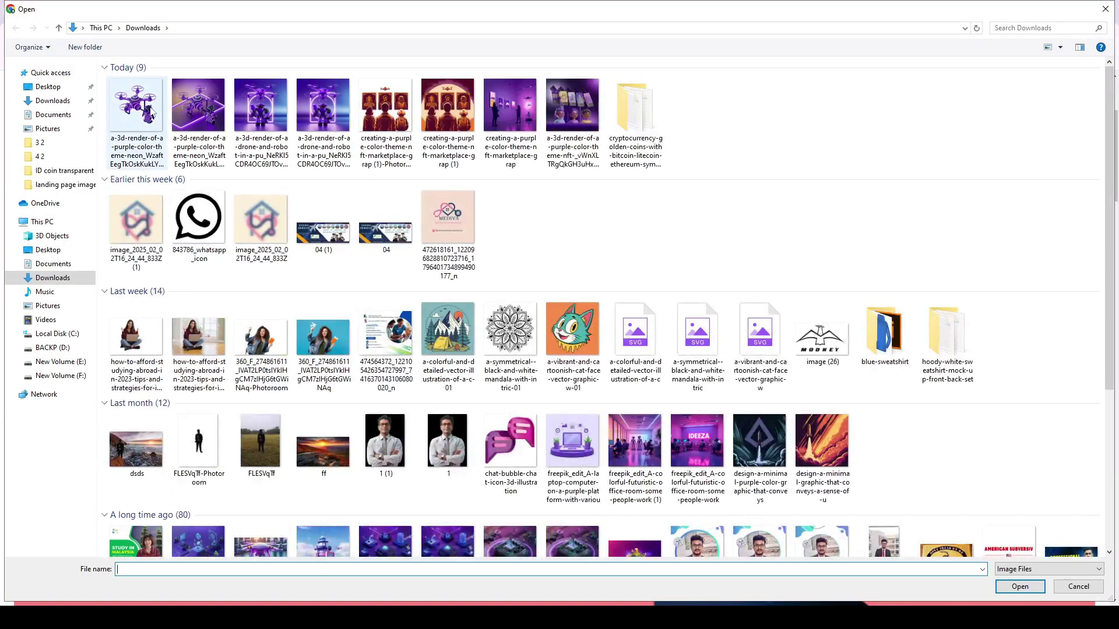
left_click(138, 117)
double_click(138, 118)
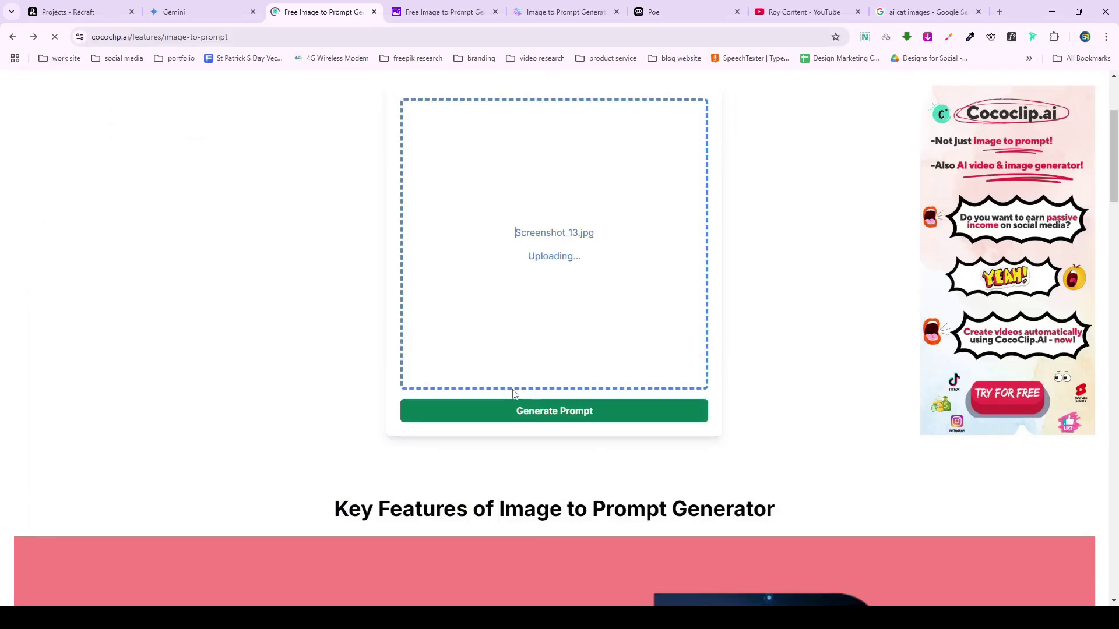
Generate a text prompt from the uploaded kitten image.
scroll(459, 332, "up", 2)
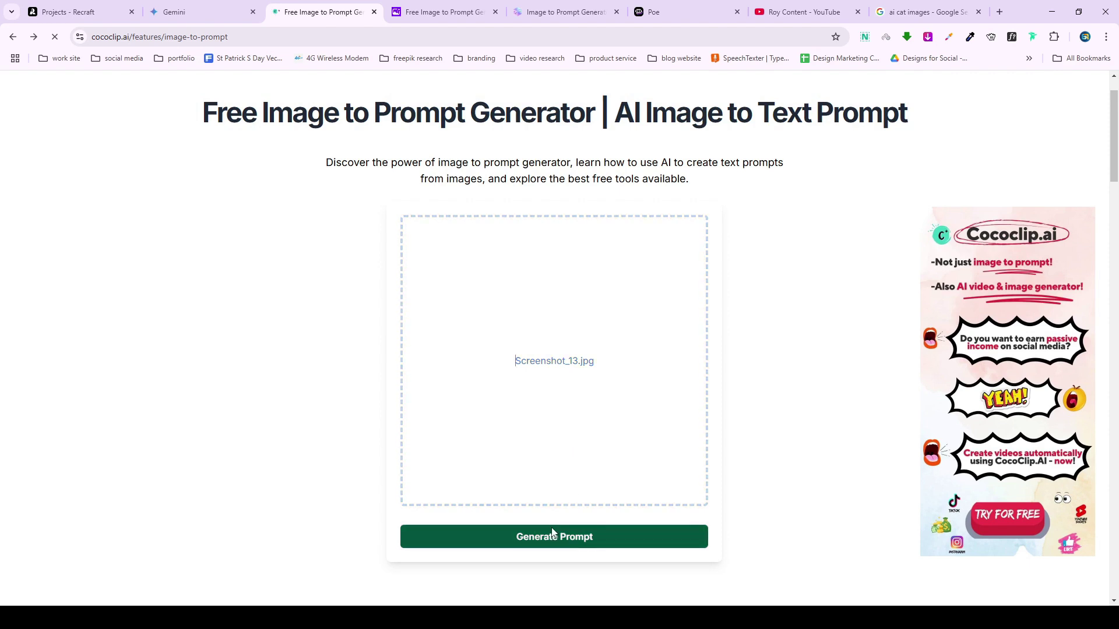
scroll(553, 481, "down", 5)
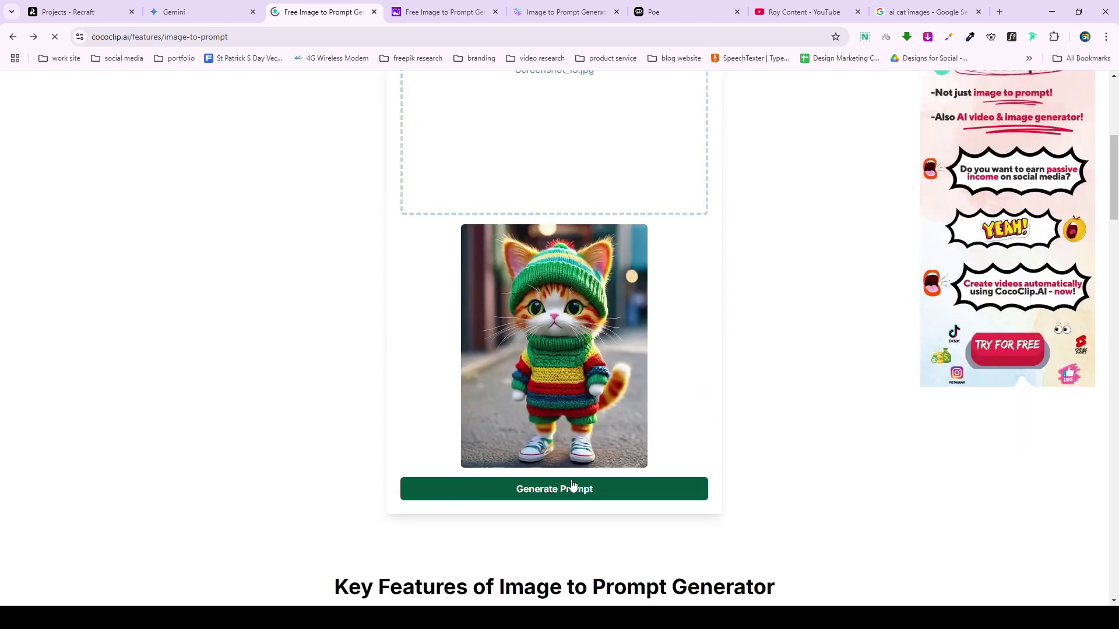
left_click(573, 489)
scroll(621, 442, "down", 1)
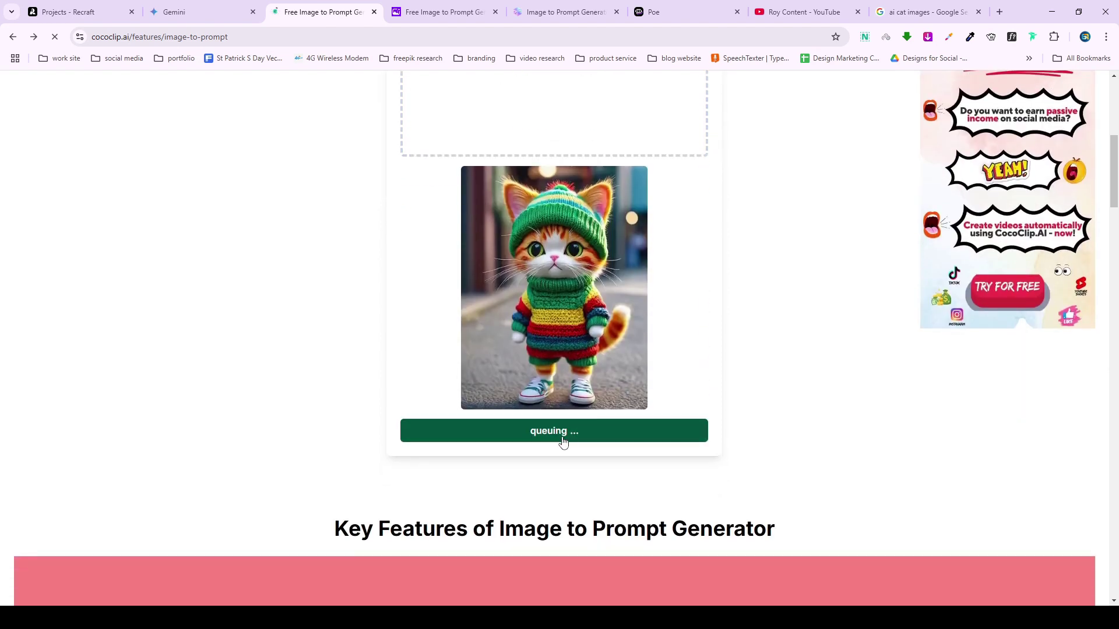
Return to Gemini and copy the first Simple & Descriptive prompt, about a tabby cat wearing a colorful knit outfit.
key("ctrl+Page_Up")
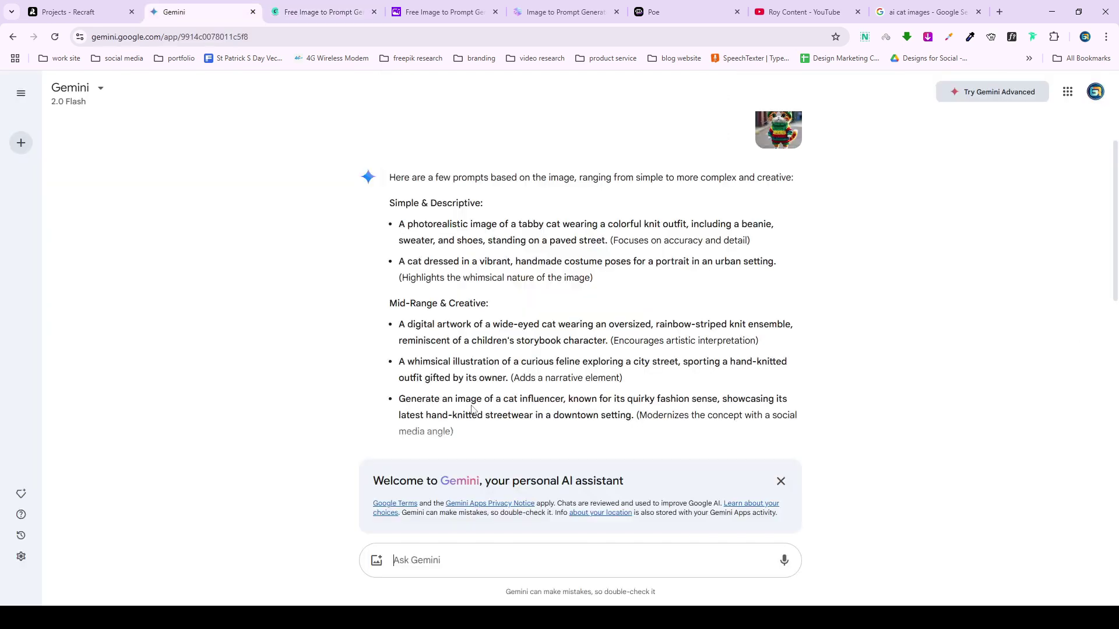
mouse_move(402, 222)
left_mouse_down()
mouse_move(498, 259)
mouse_move(758, 250)
left_mouse_up()
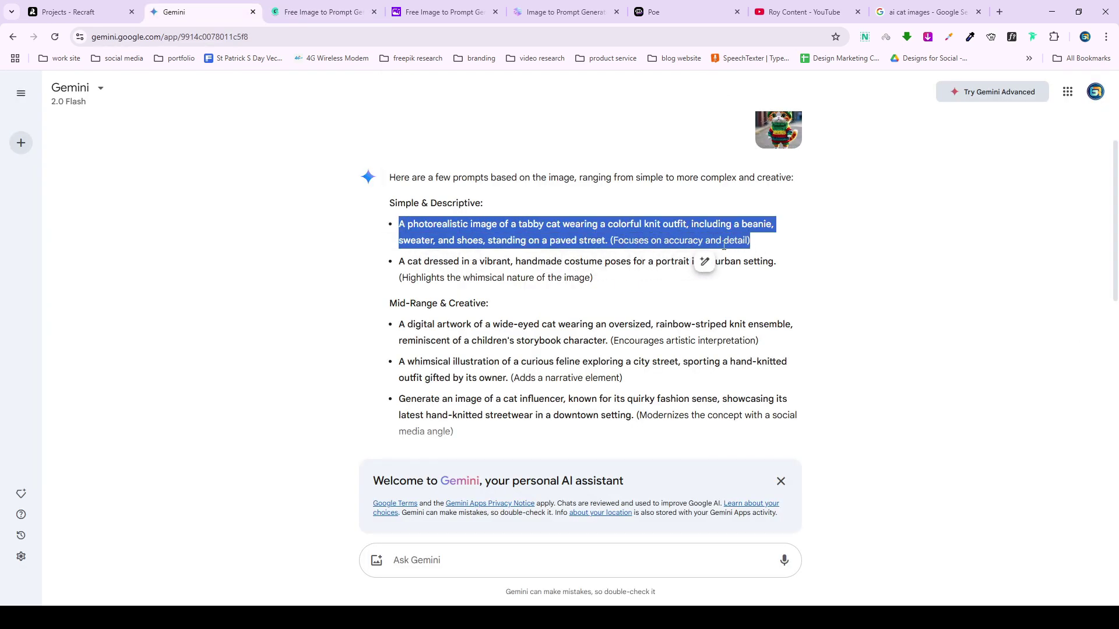
right_click(713, 244)
left_click(756, 263)
Switch to Recraft and create a new project.
left_click(26, 7)
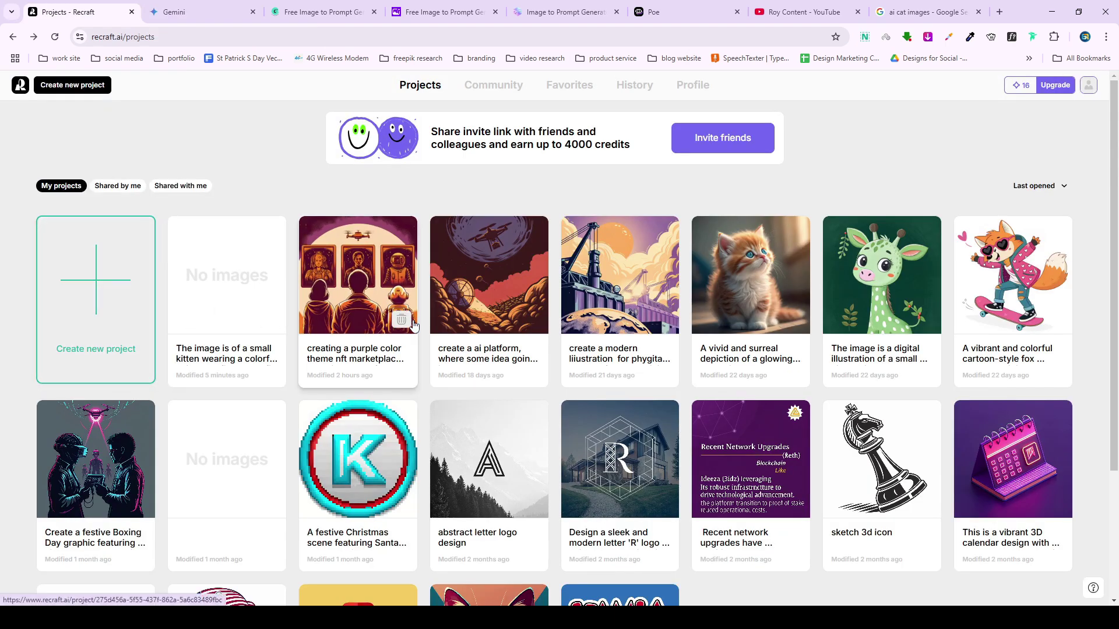
left_click(414, 325)
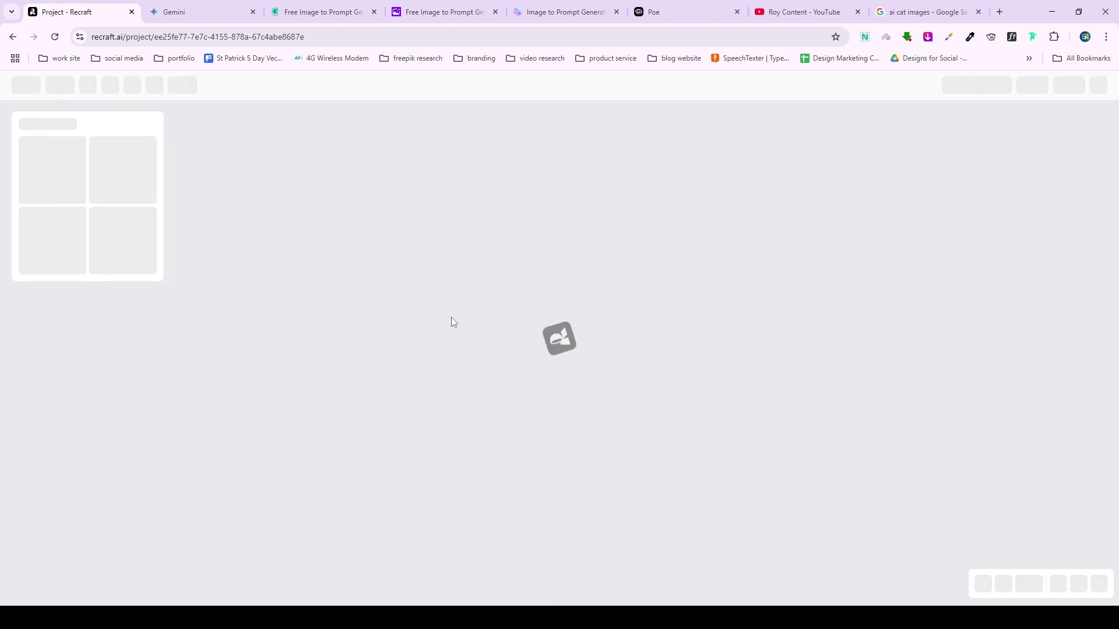
Switch to CoCoClip.AI and select the full generated image prompt about the small kitten in a colorful knitted outfit.
left_click(332, 12)
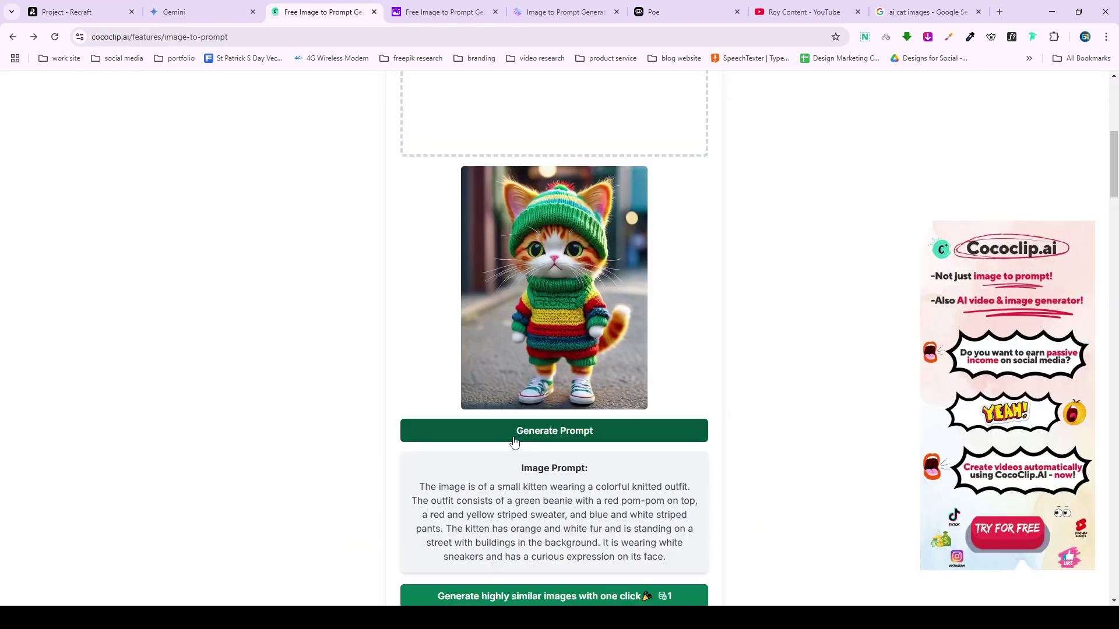
scroll(499, 419, "down", 2)
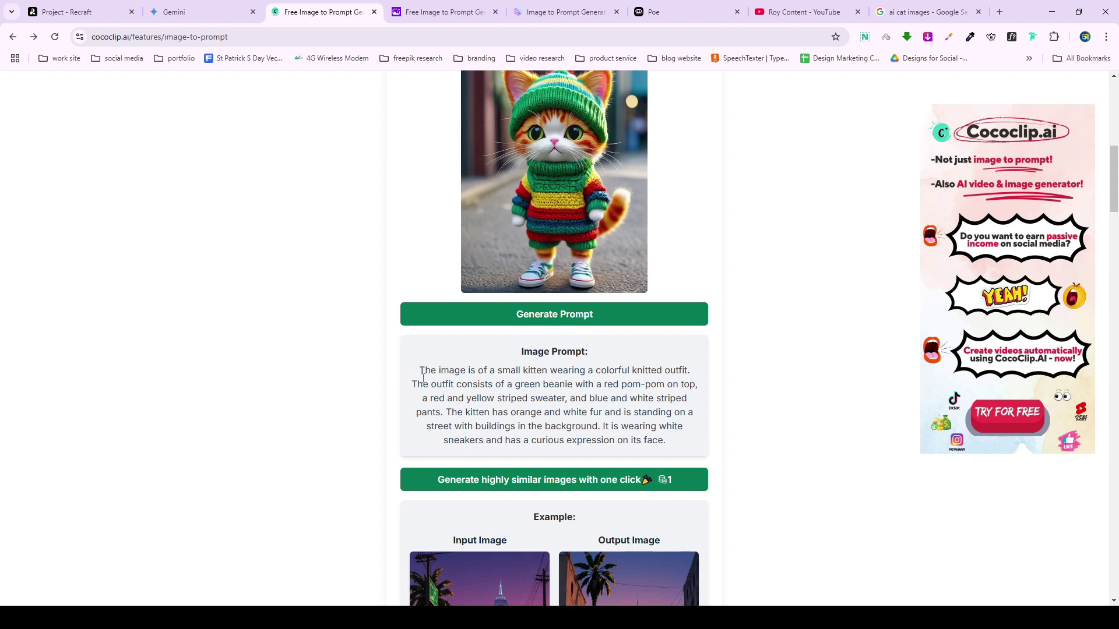
left_click_drag(419, 371, 664, 440)
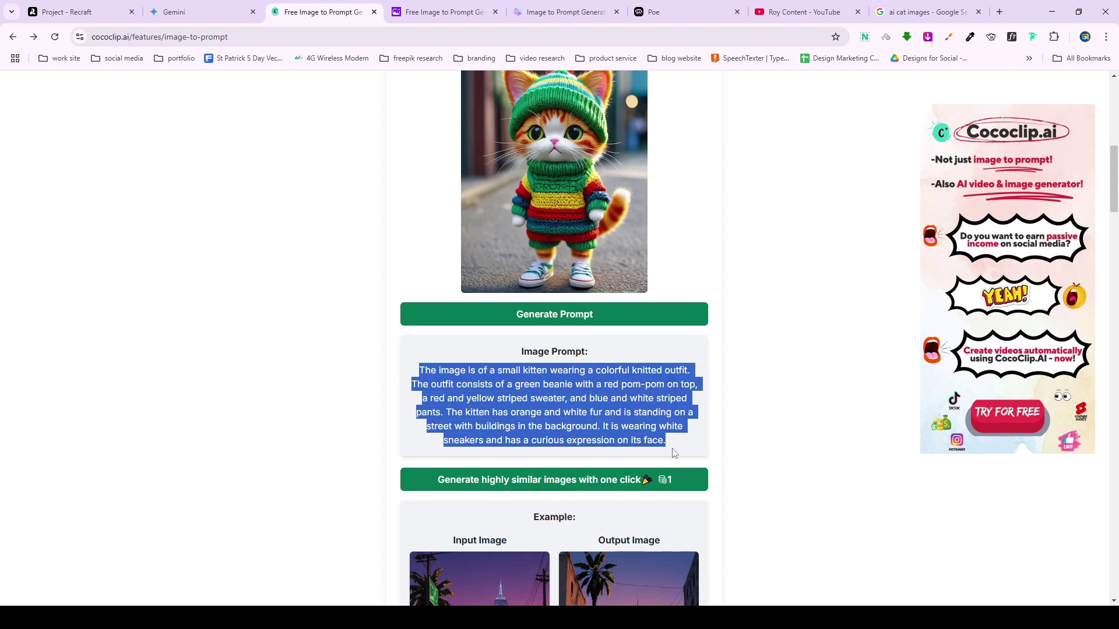
Return to the new Recraft project and generate an image from the copied Gemini prompt about the tabby cat.
left_click(220, 7)
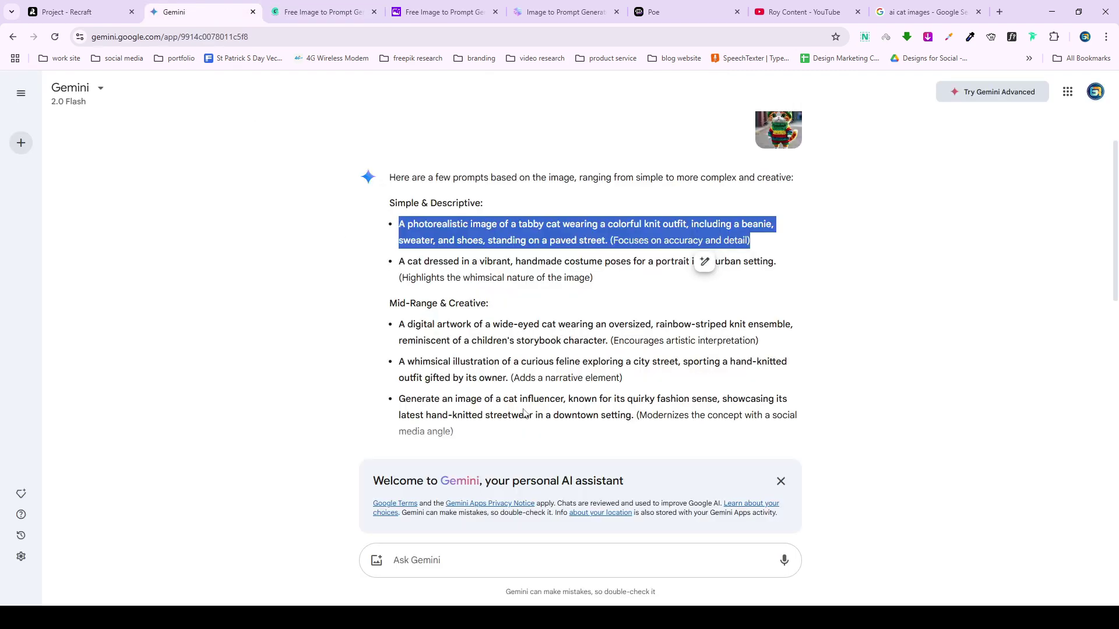
key("ctrl+1")
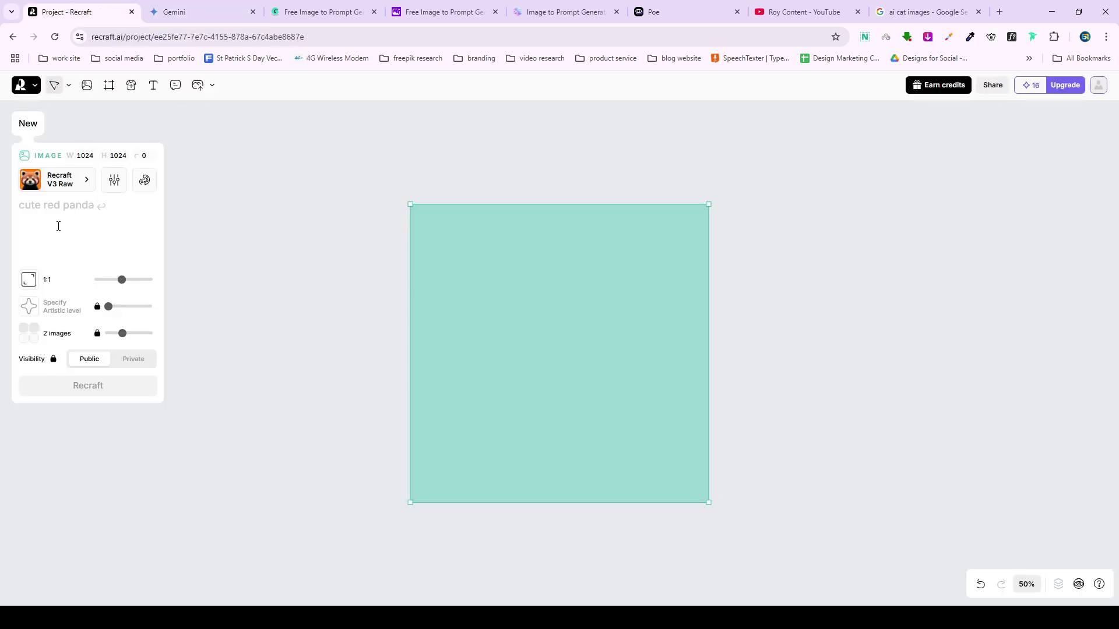
left_click(46, 208)
key("ctrl+v")
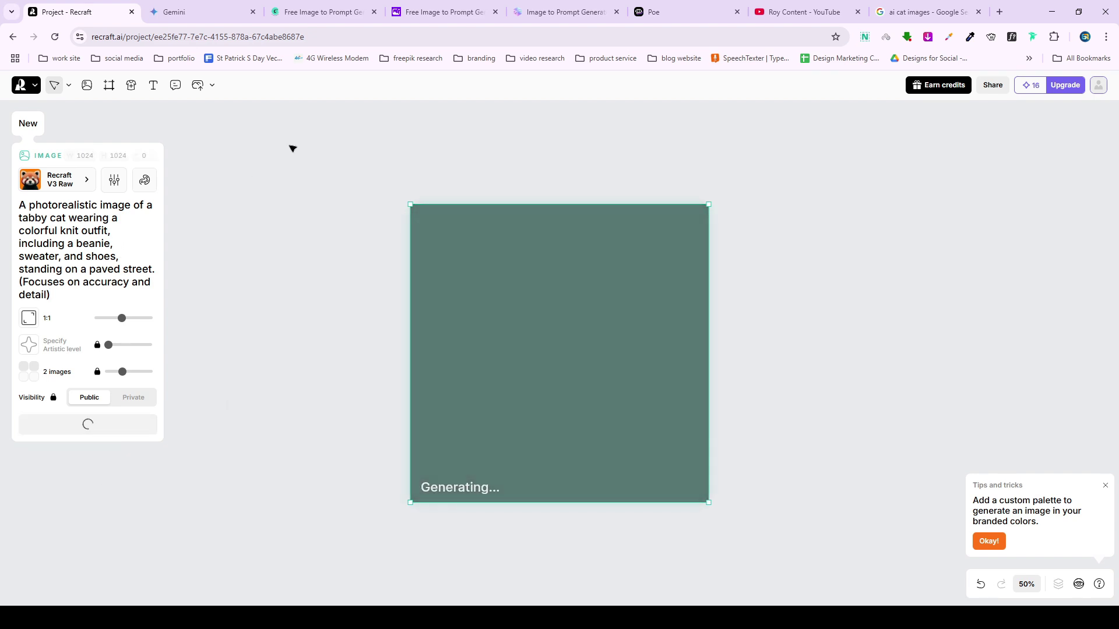
Switch to CoCoClip.AI and copy the selected kitten image prompt.
left_click(324, 11)
right_click(585, 390)
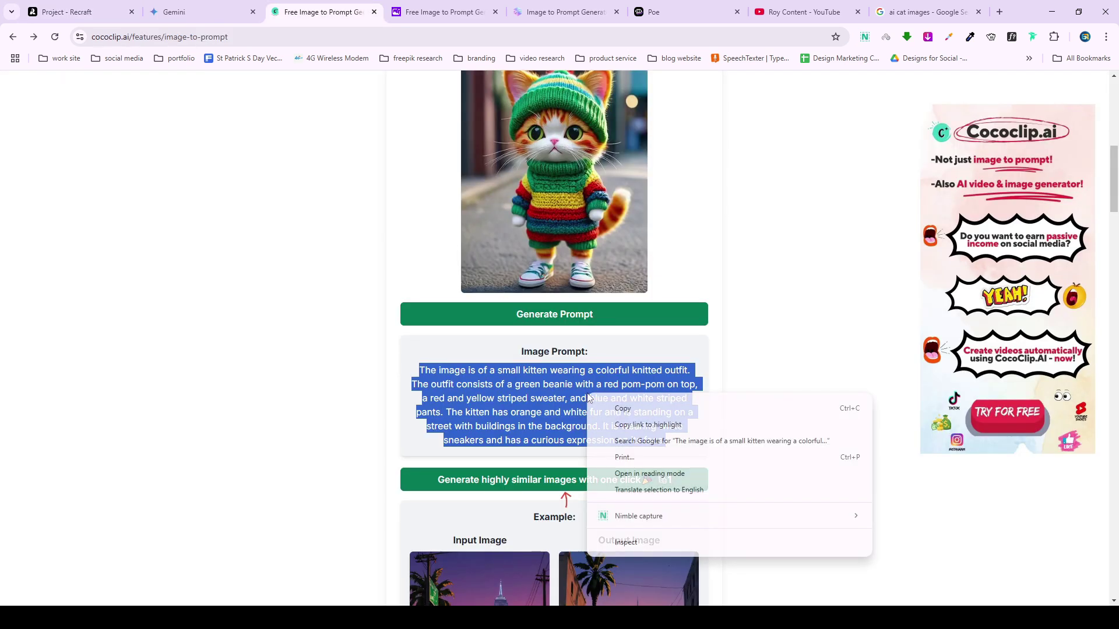
left_click(631, 409)
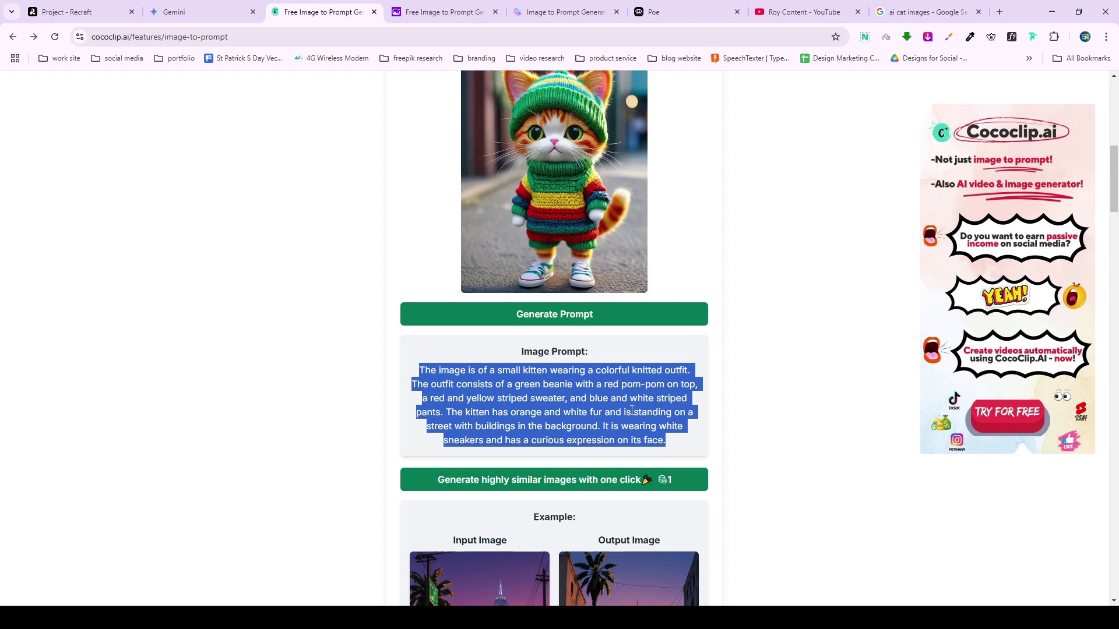
Examine both tabby cat images generated in Recraft against the Gemini prompt and the original kitten picture in CoCoClip.AI.
left_click(71, 7)
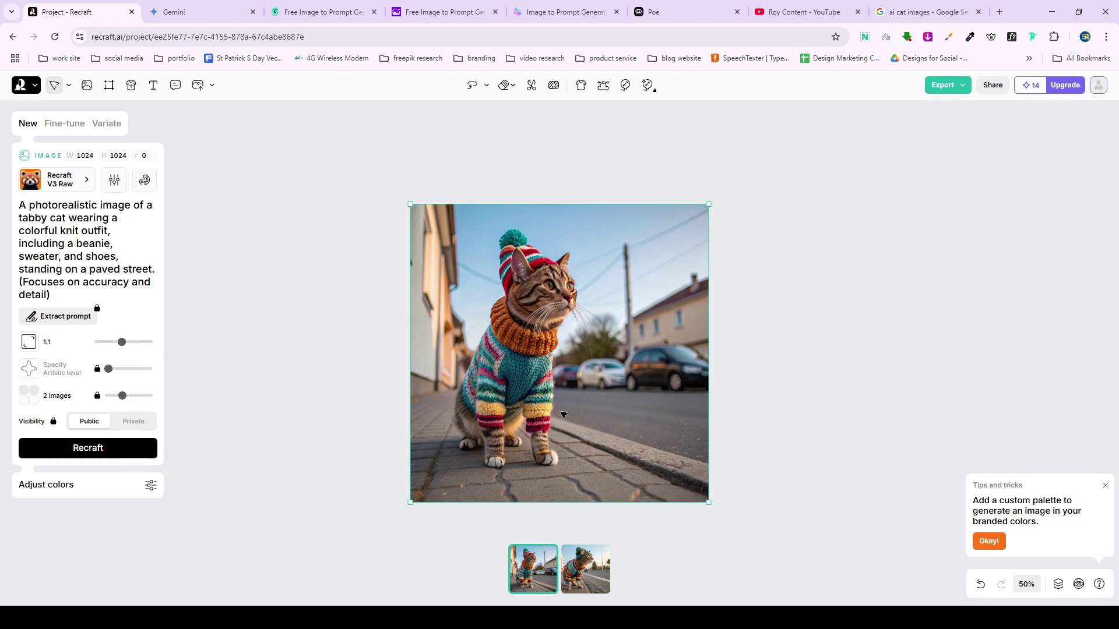
left_click(184, 11)
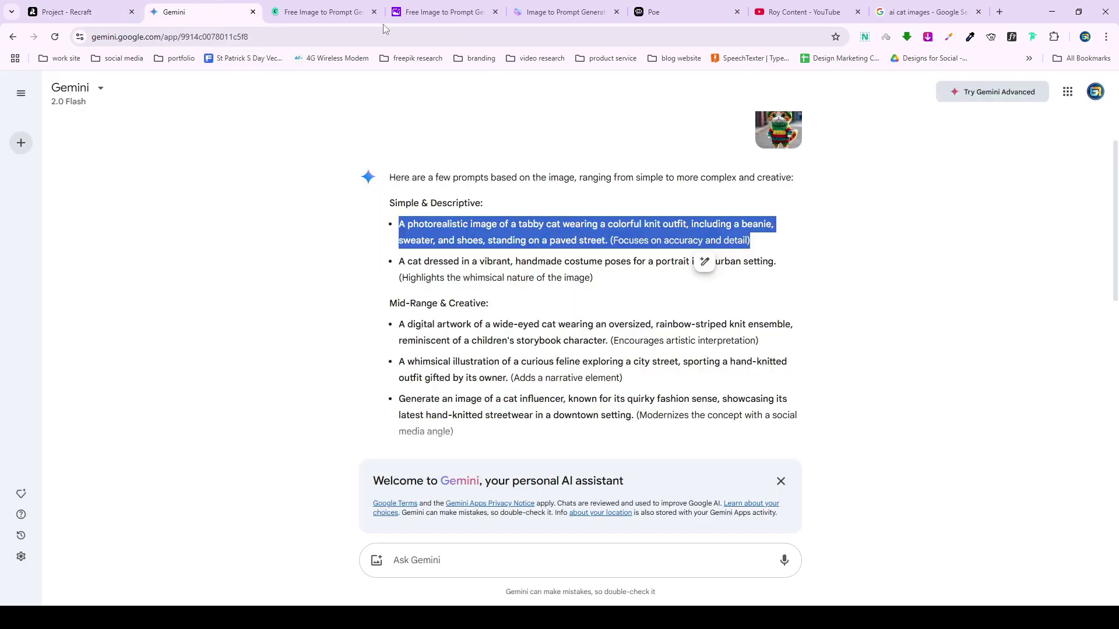
left_click(344, 11)
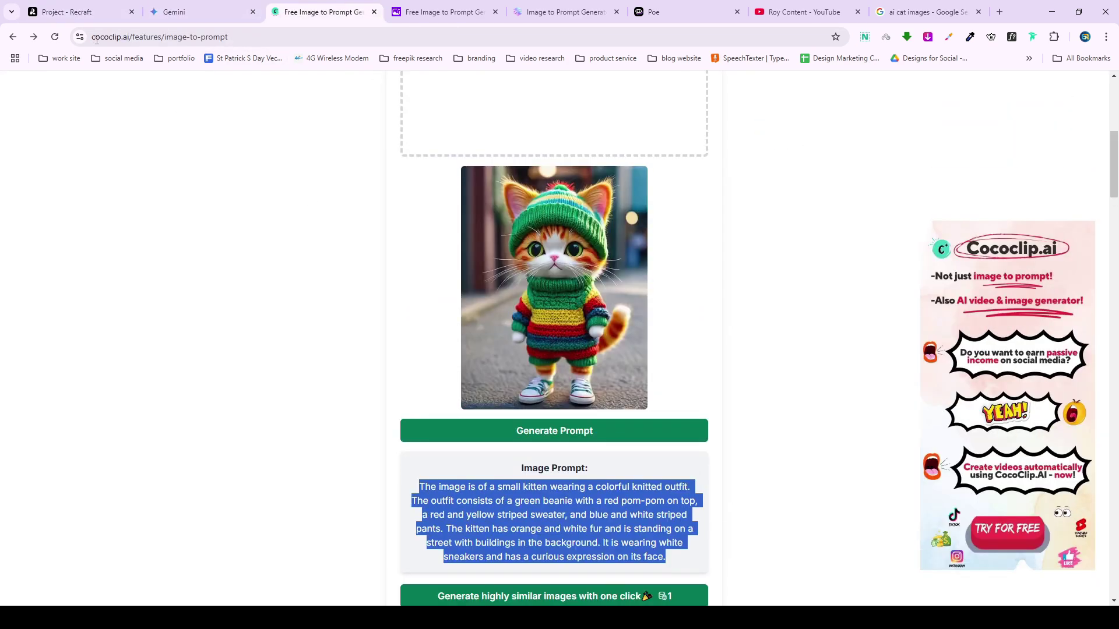
left_click(70, 12)
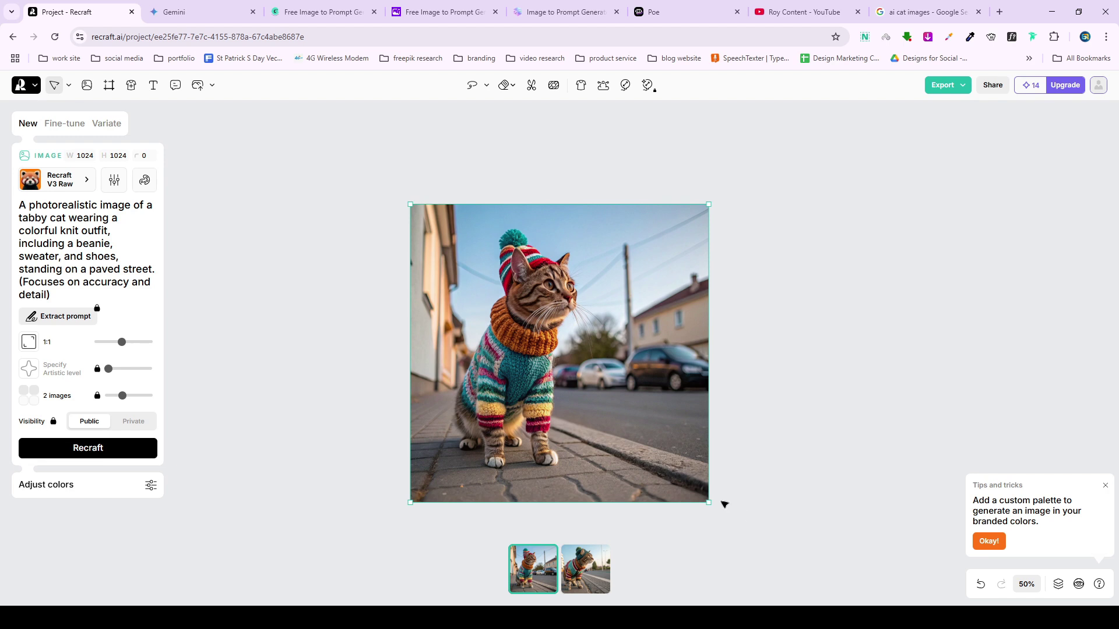
left_click(586, 577)
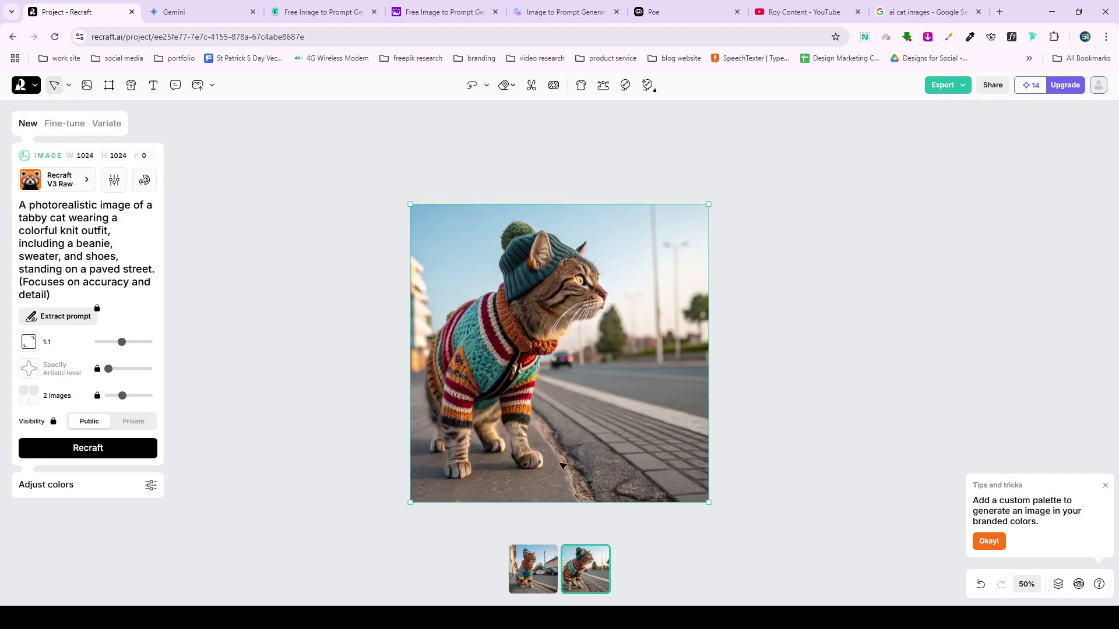
left_click(542, 565)
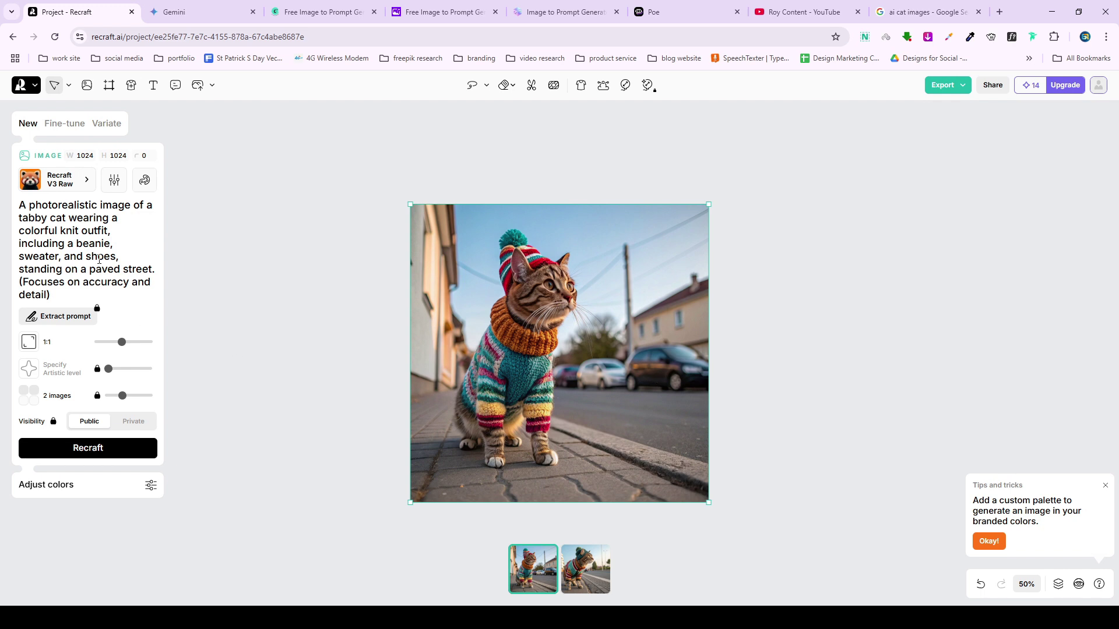
left_click(198, 12)
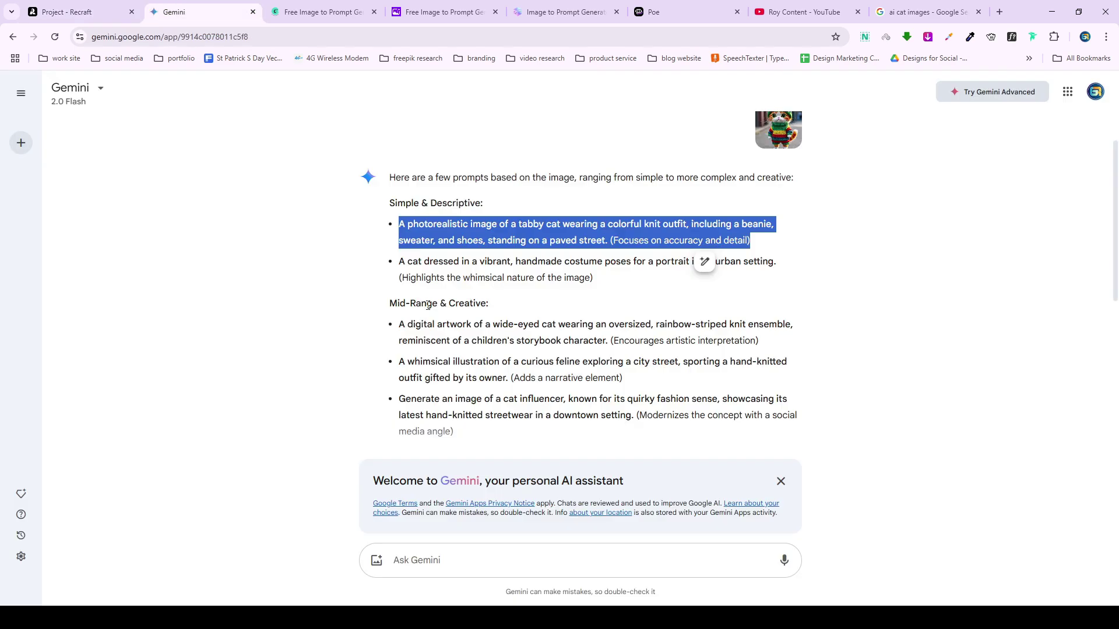
left_click(70, 12)
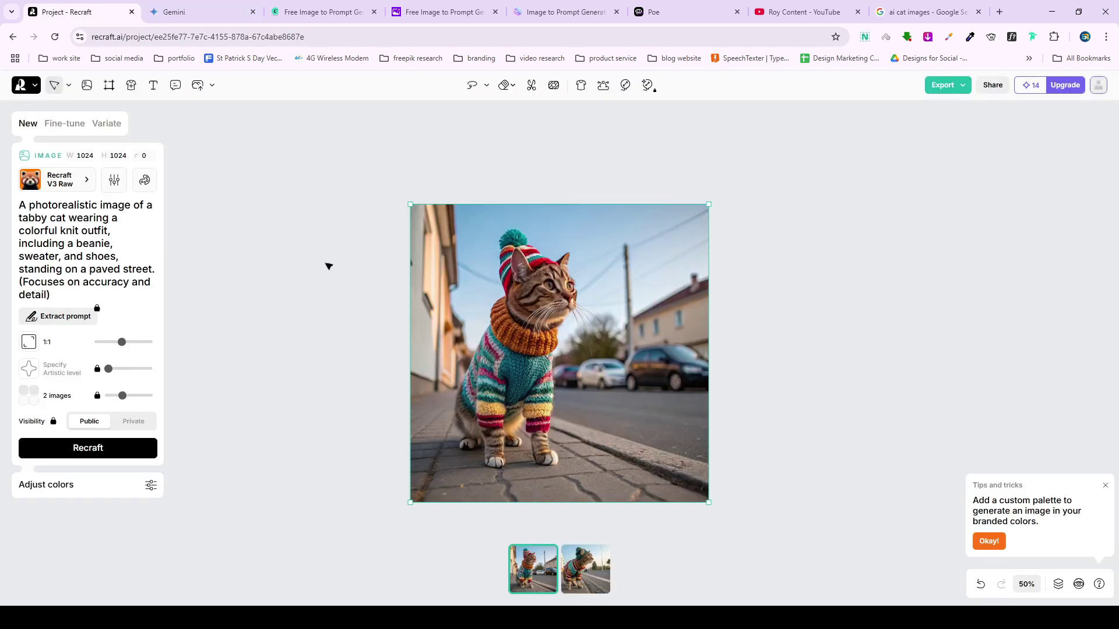
Go back to CoCoClip.AI and copy the highlighted kitten prompt again.
left_click(324, 11)
right_click(547, 498)
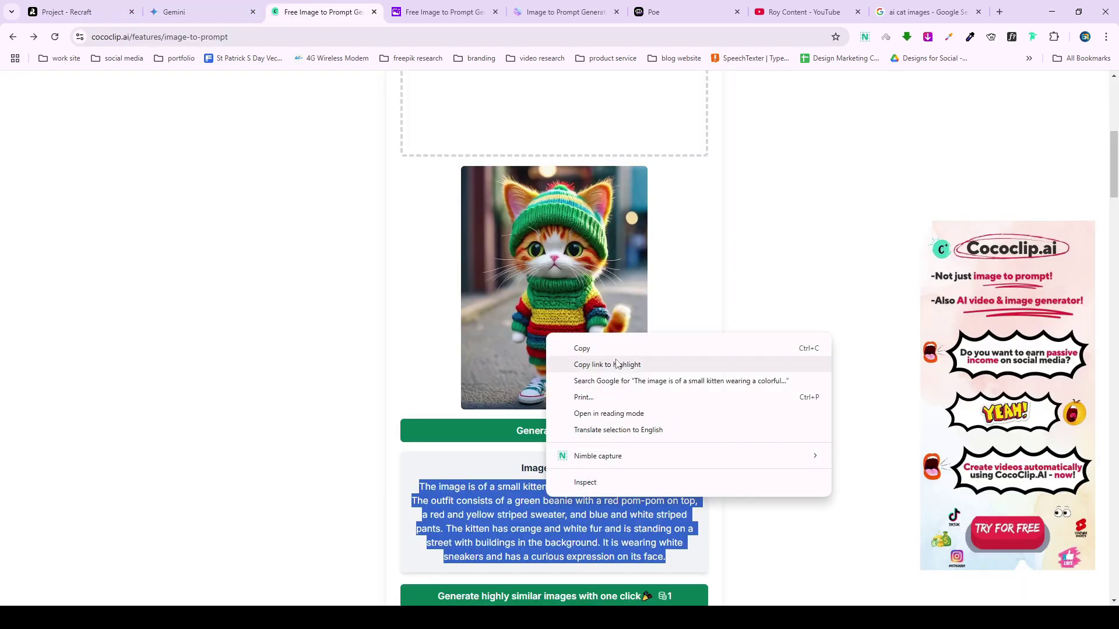
left_click(586, 348)
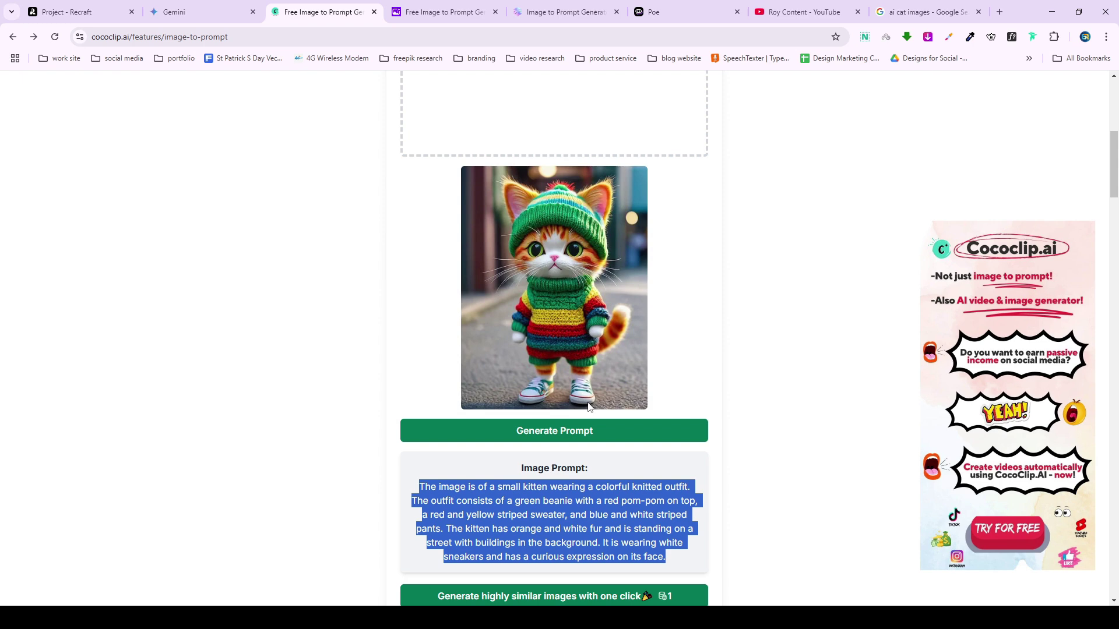
Replace the tabby cat prompt in Recraft with the copied CoCoClip.AI kitten prompt and generate new images.
left_click(82, 12)
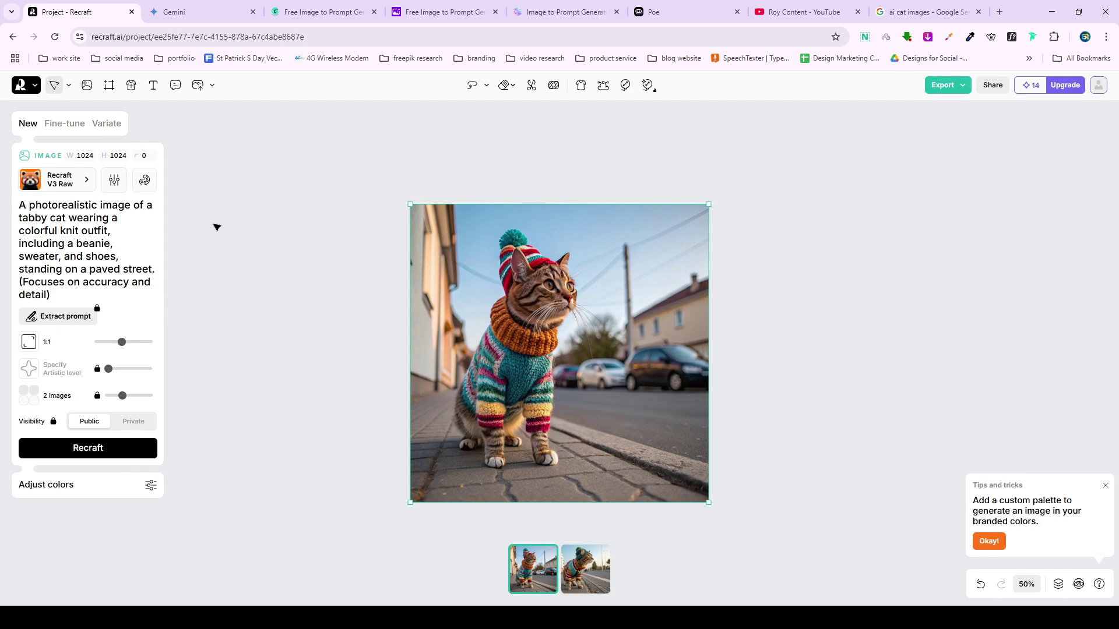
left_click(315, 4)
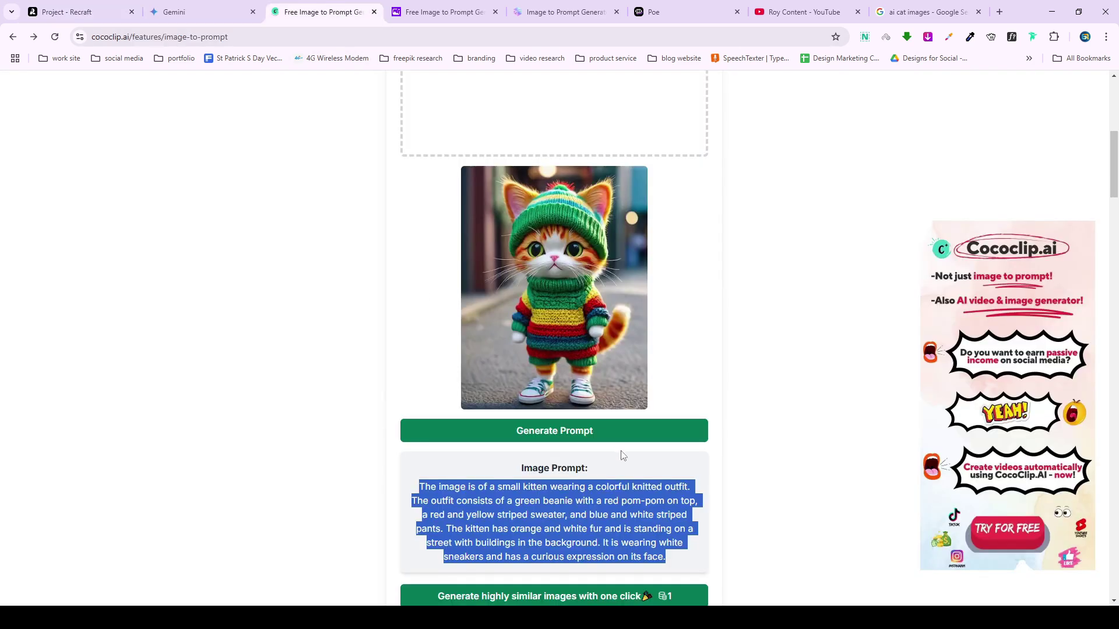
left_click(38, 7)
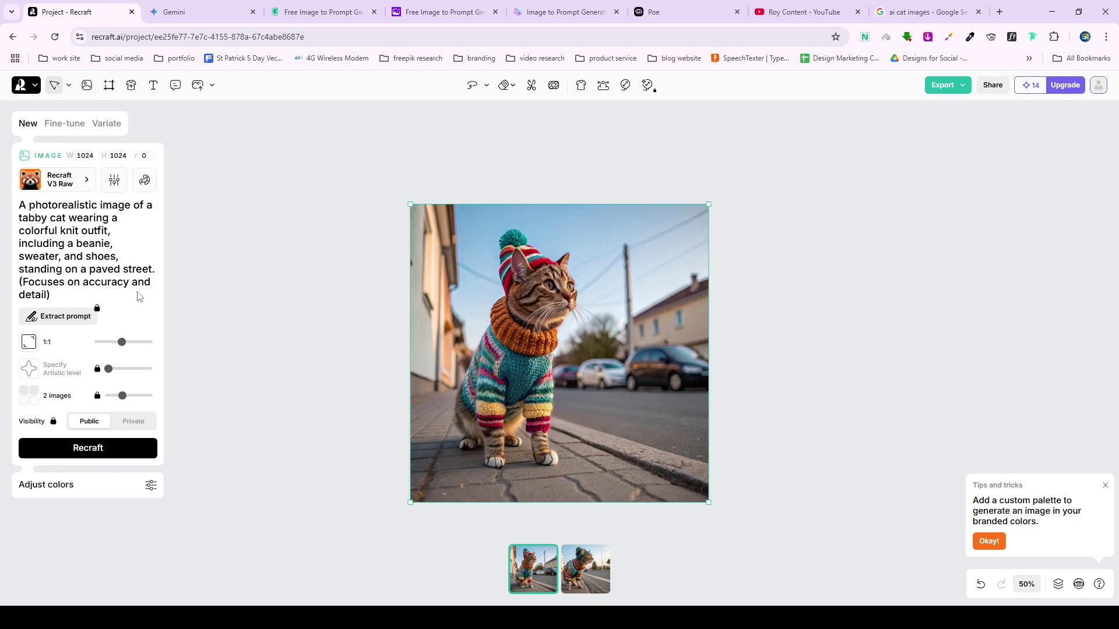
triple_click(60, 265)
key("ctrl+v")
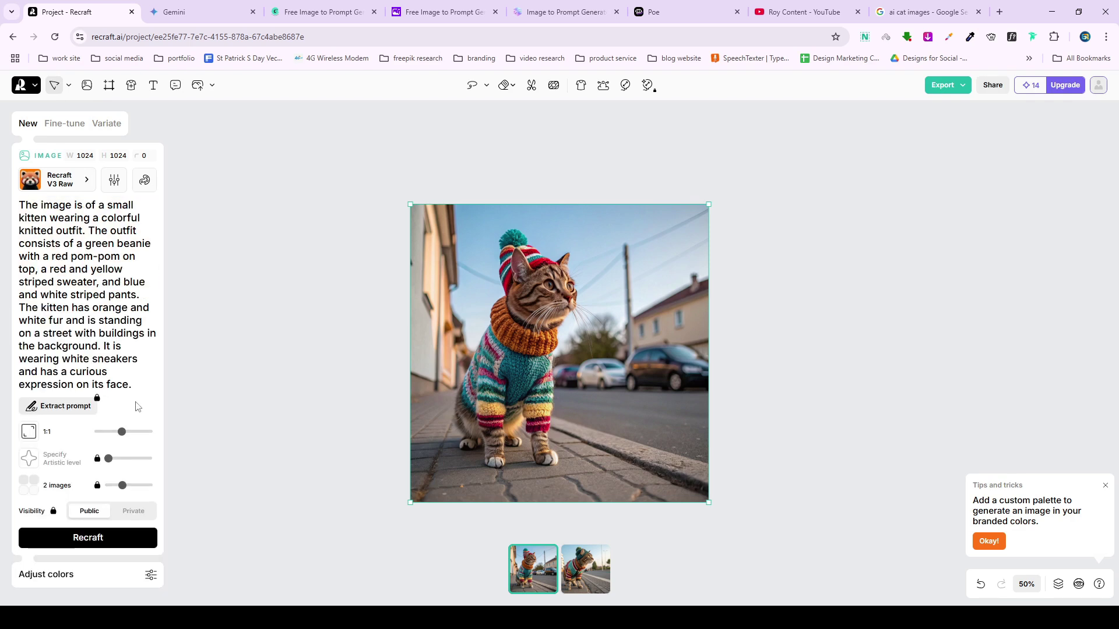
left_click(120, 533)
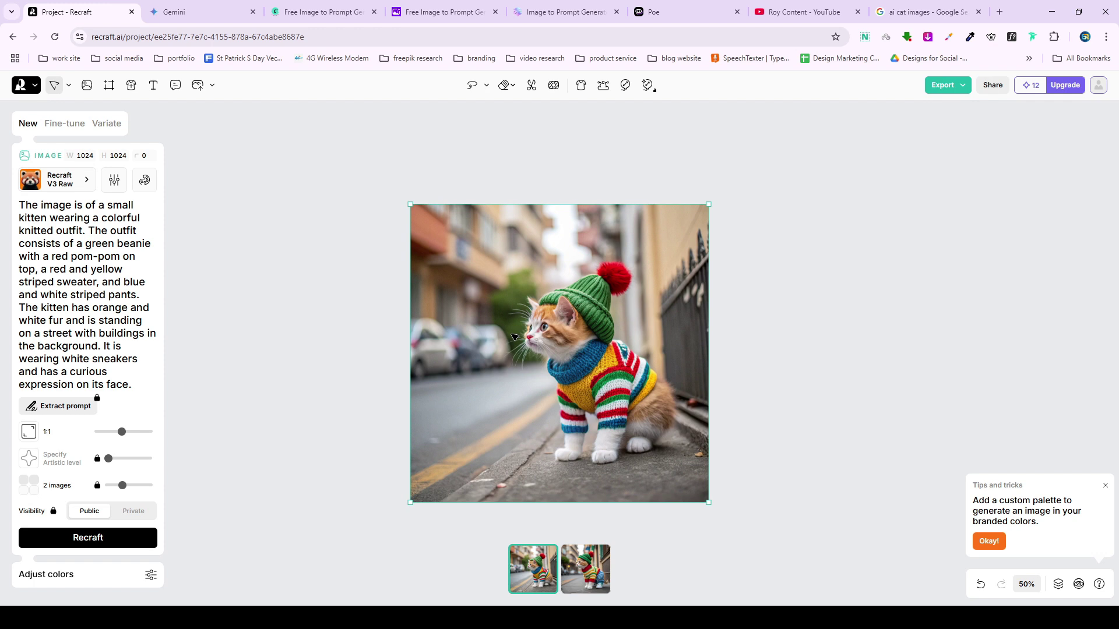
Compare the two newly generated kitten images in Recraft with the original kitten picture in CoCoClip.AI.
left_click(583, 576)
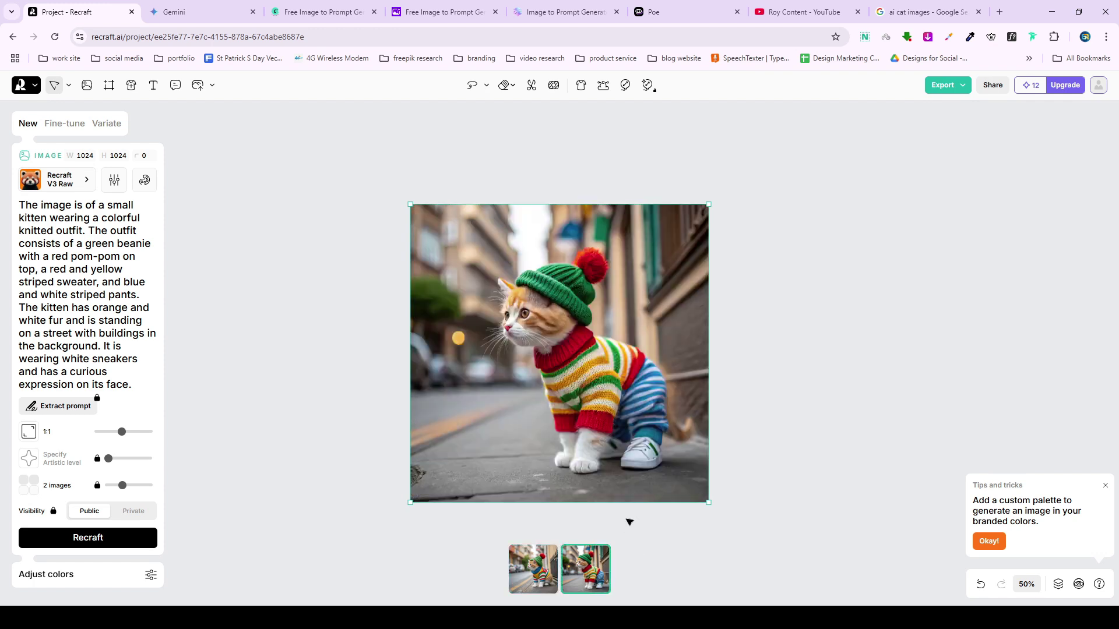
left_click(548, 575)
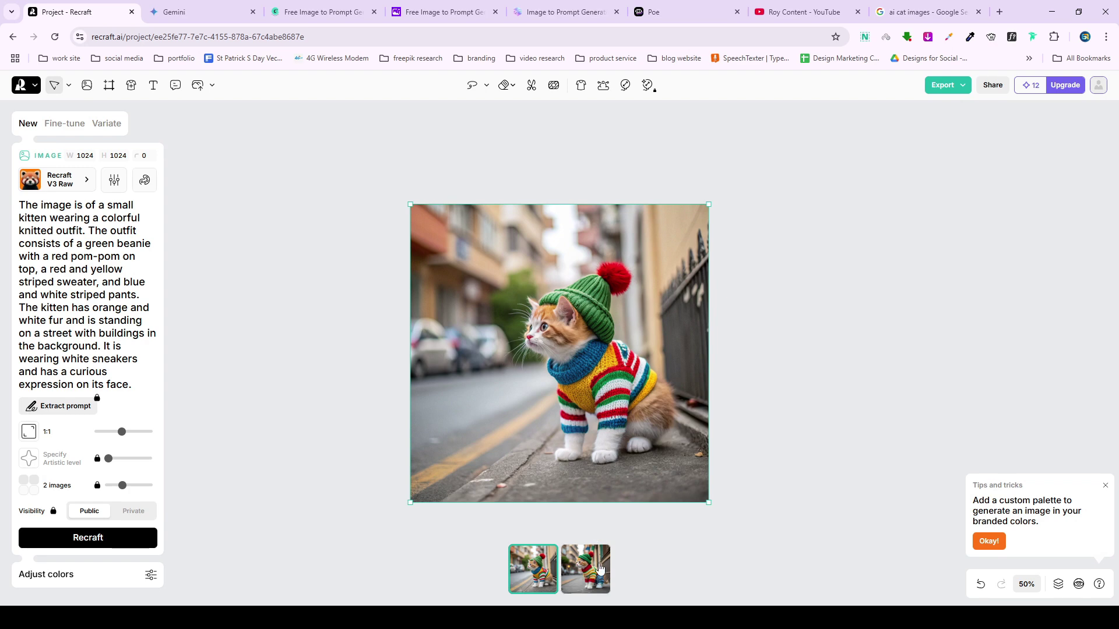
left_click(588, 576)
left_click(545, 577)
left_click(324, 12)
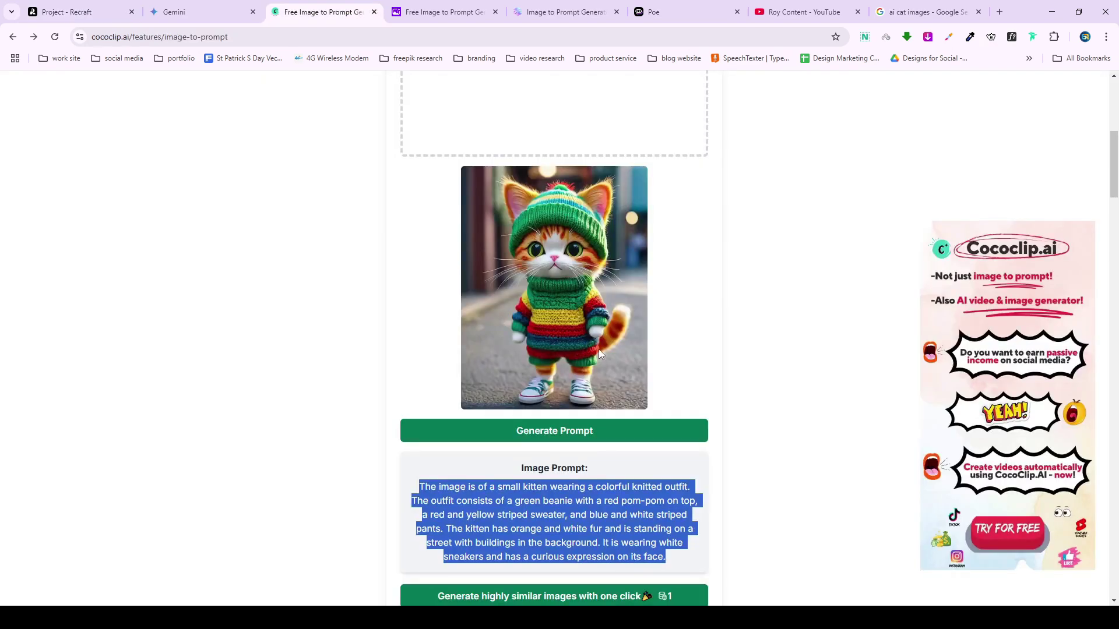
left_click(118, 5)
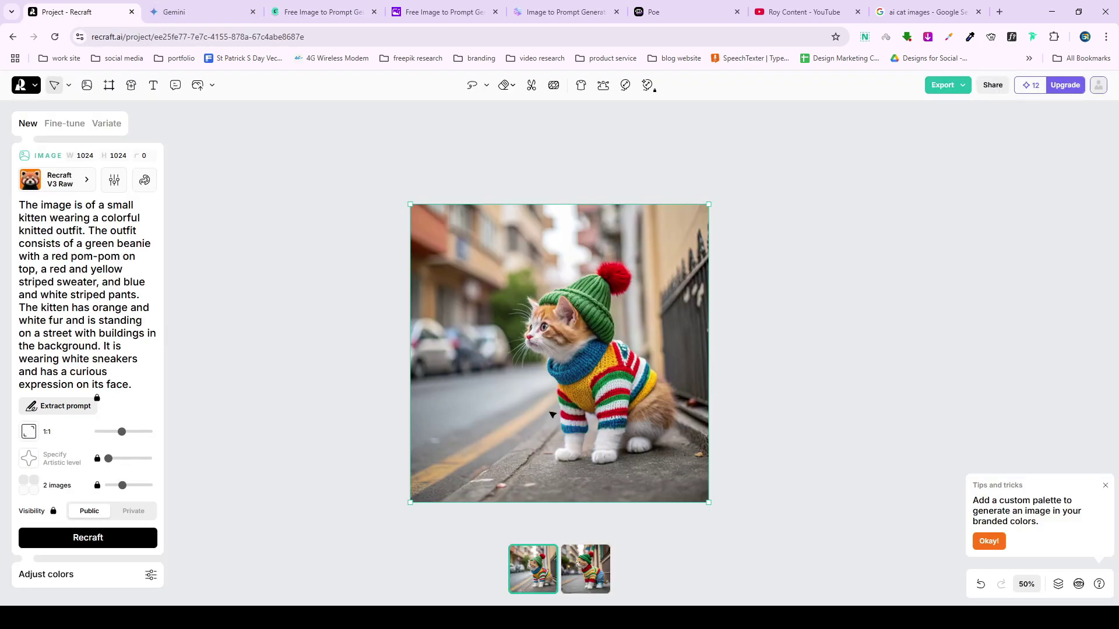
left_click(323, 12)
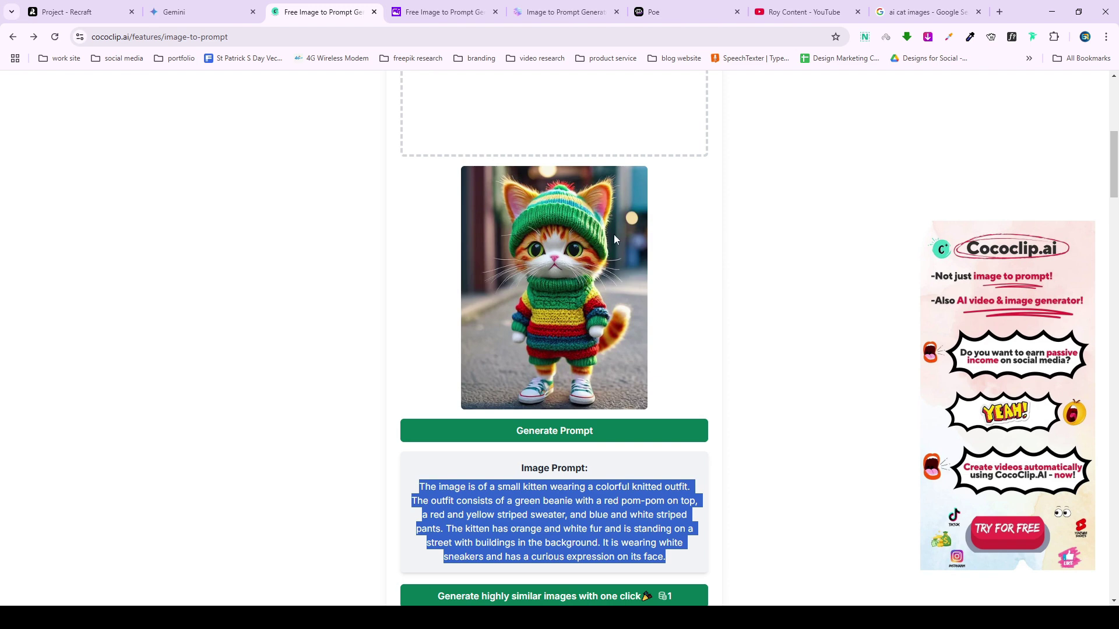
left_click(82, 12)
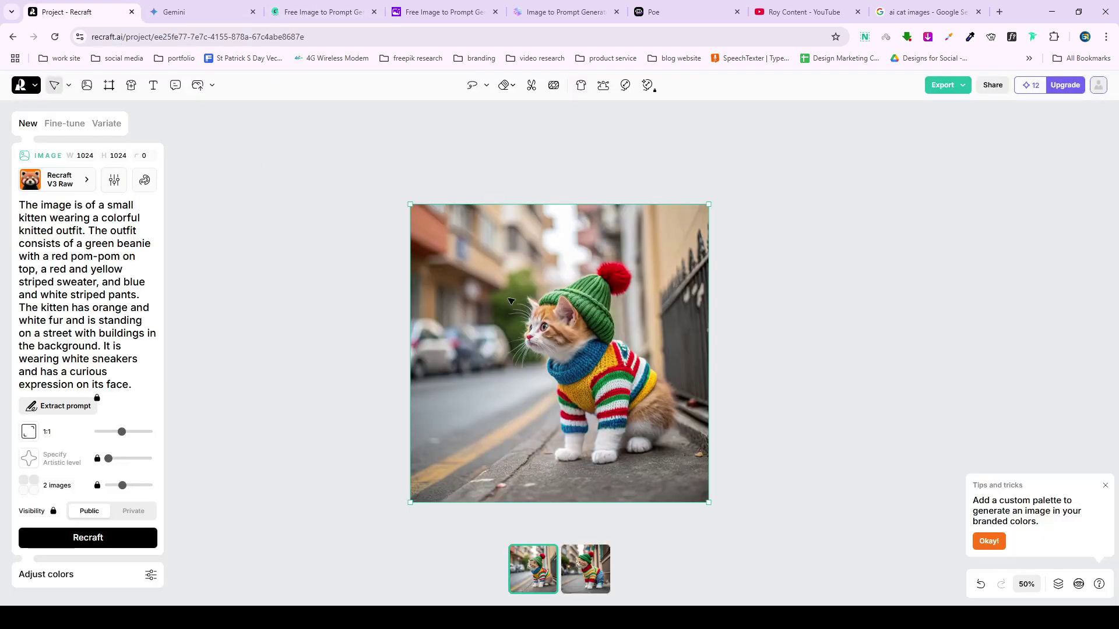
left_click(583, 570)
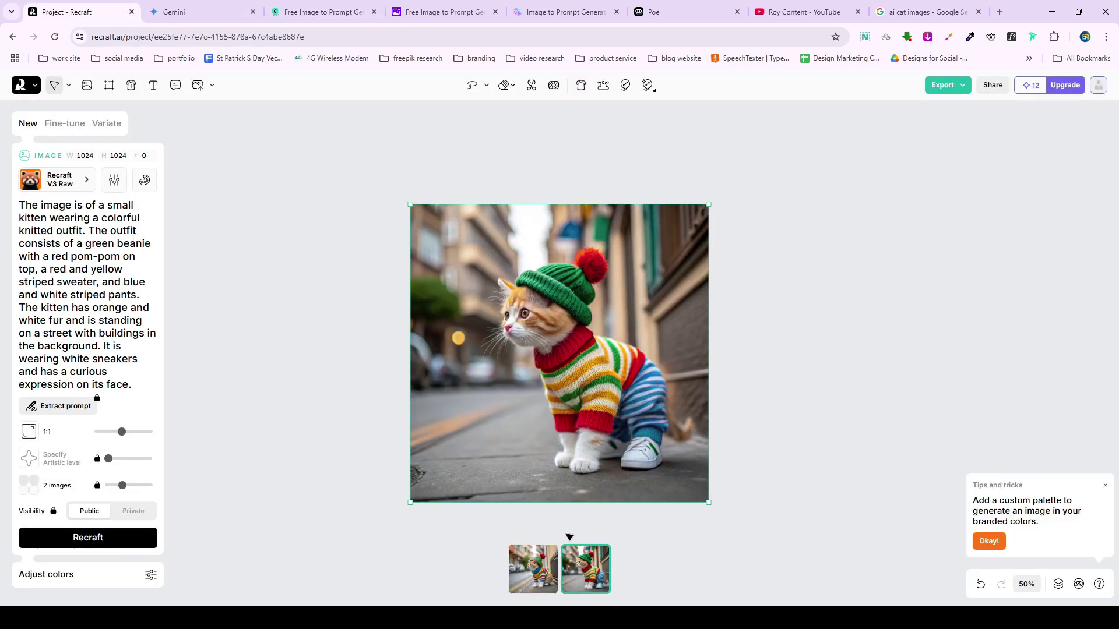
left_click(528, 577)
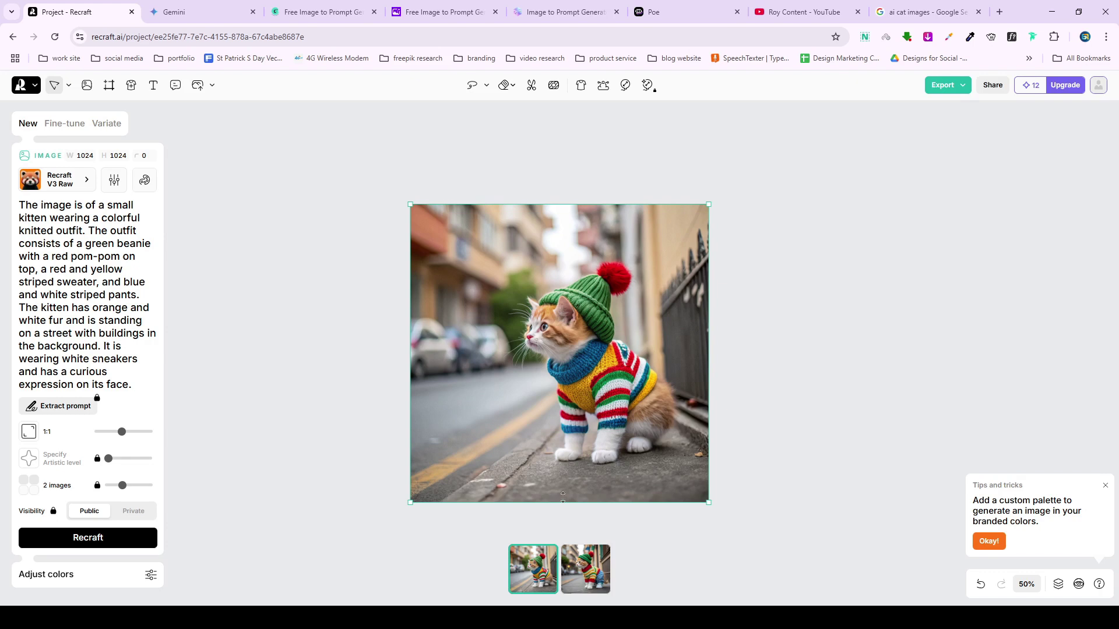
left_click(582, 560)
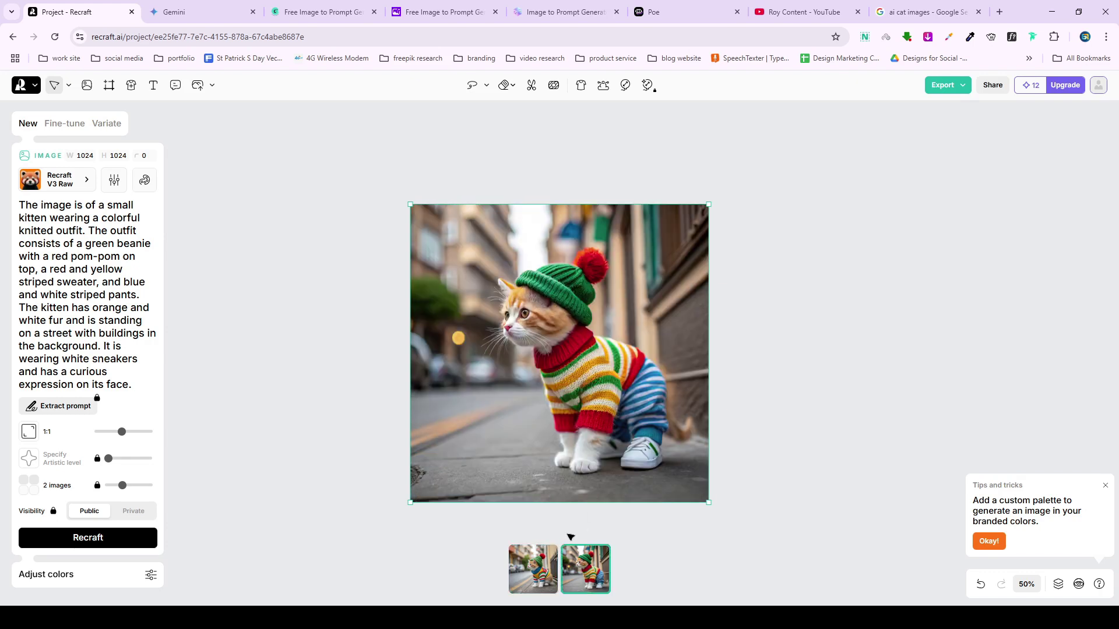
left_click(535, 563)
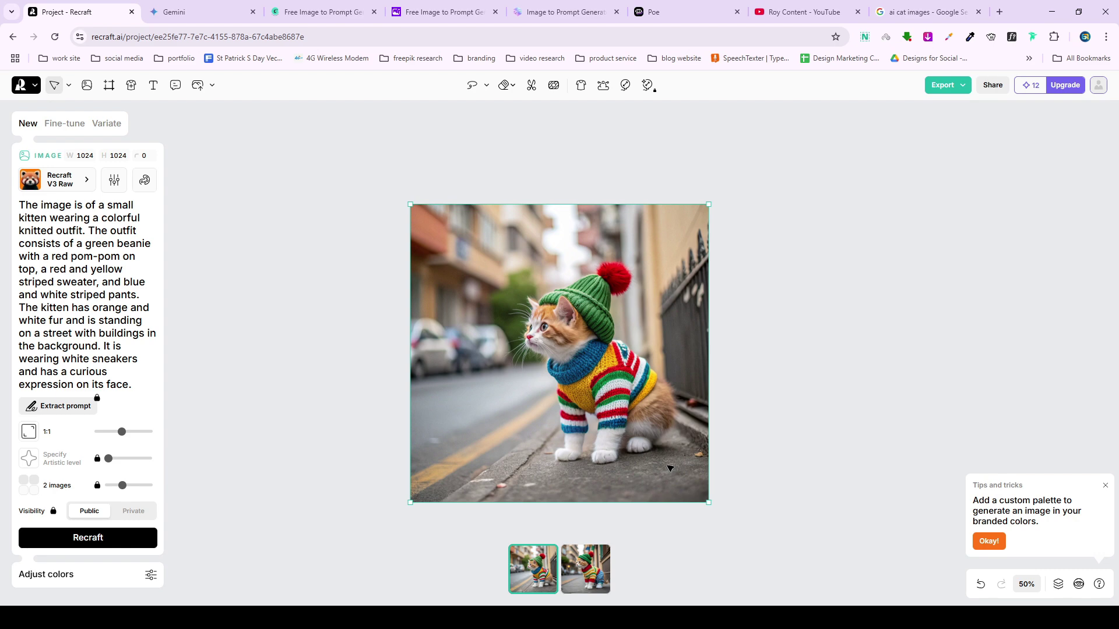
Switch to ImagePrompt.org, upload the Screenshot_13 kitten image and generate an English prompt with the General Image Prompt model.
left_click(412, 7)
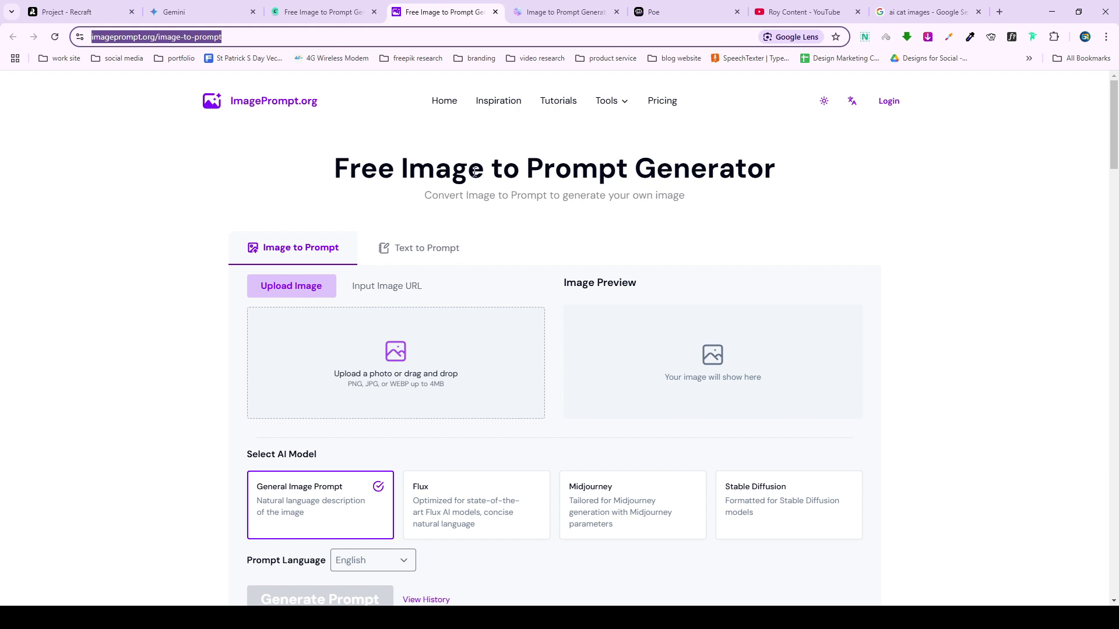
left_click(395, 358)
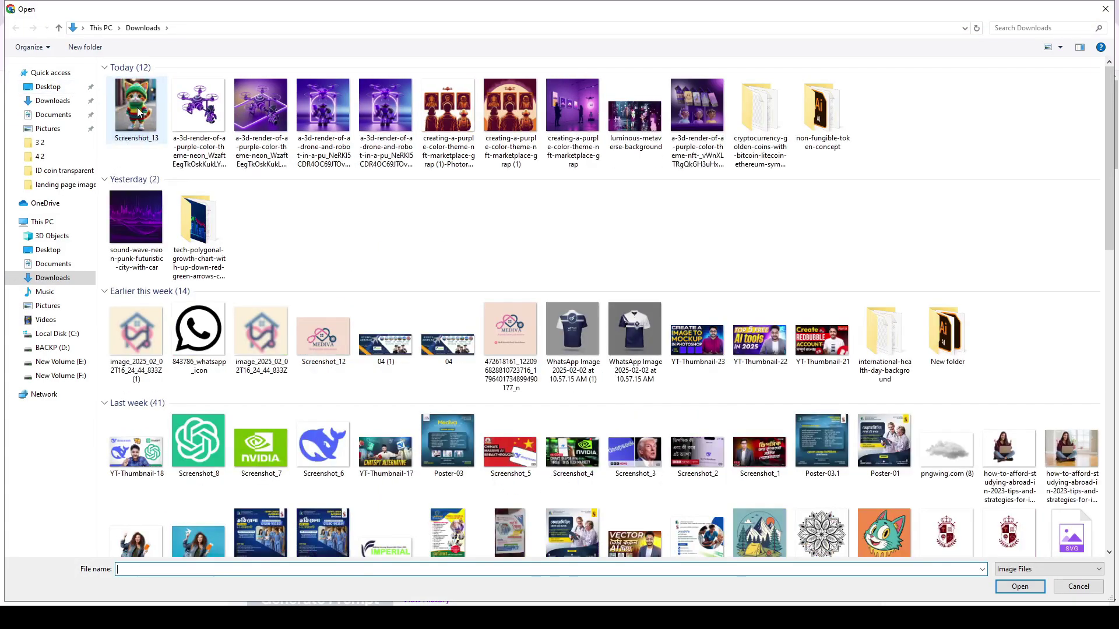
key("Escape")
scroll(339, 440, "down", 2)
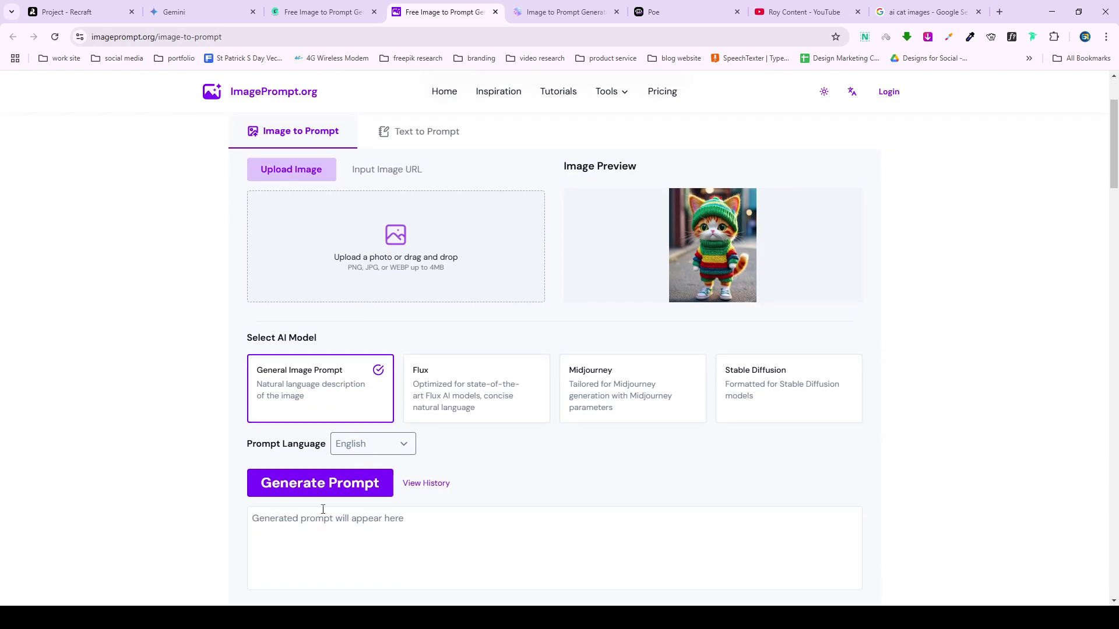
left_click(325, 497)
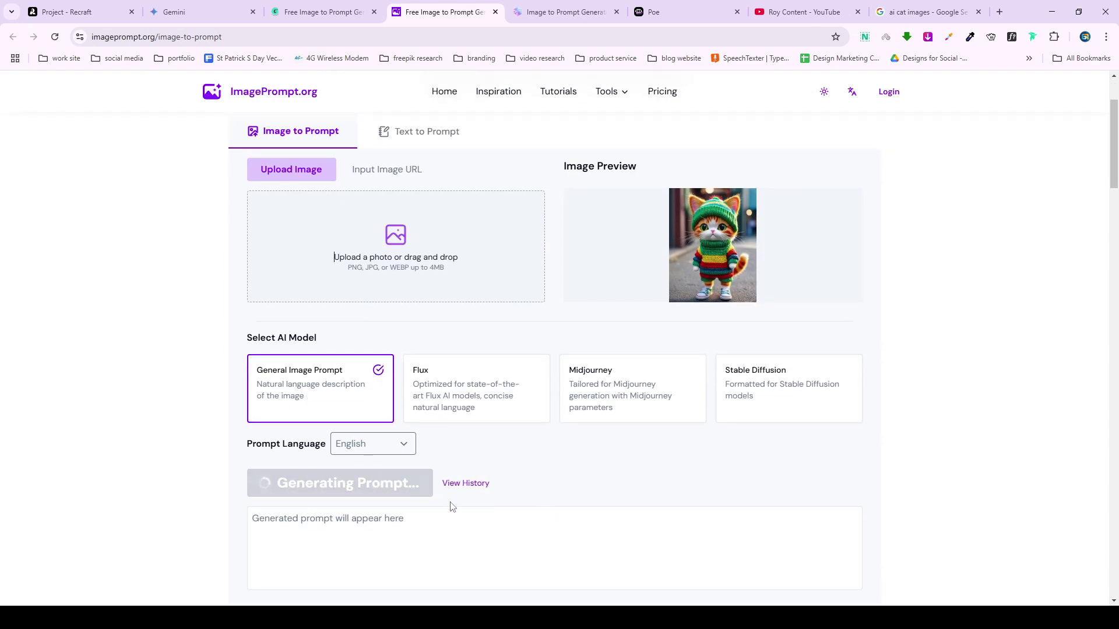
Select the whole generated kitten prompt in ImagePrompt.org and copy it.
scroll(378, 296, "down", 3)
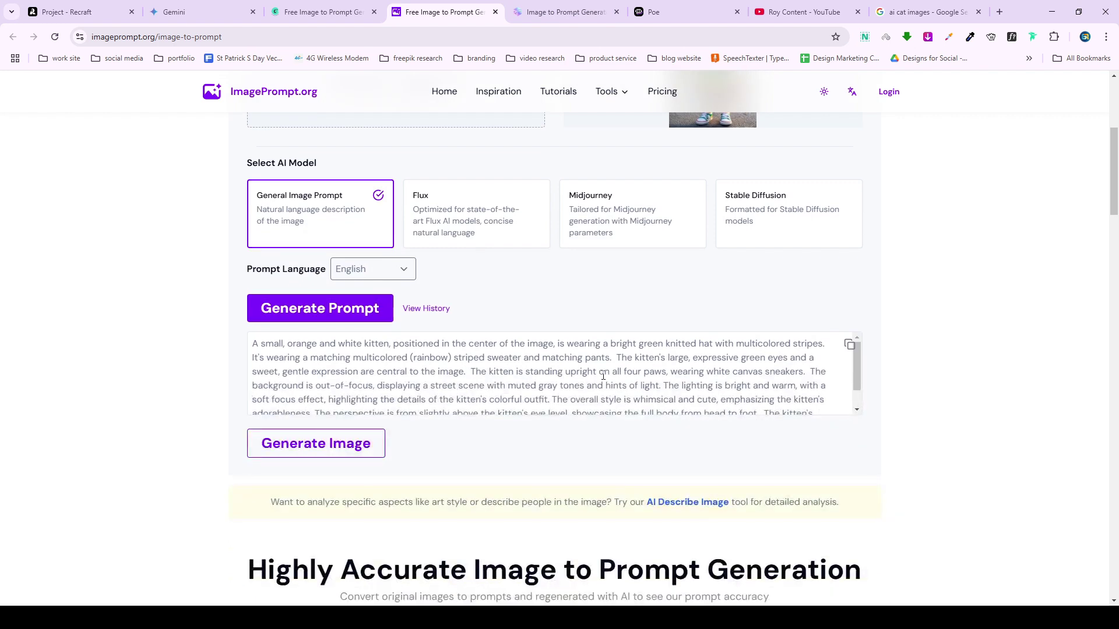
scroll(658, 393, "down", 1)
left_click_drag(741, 404, 219, 332)
right_click(383, 373)
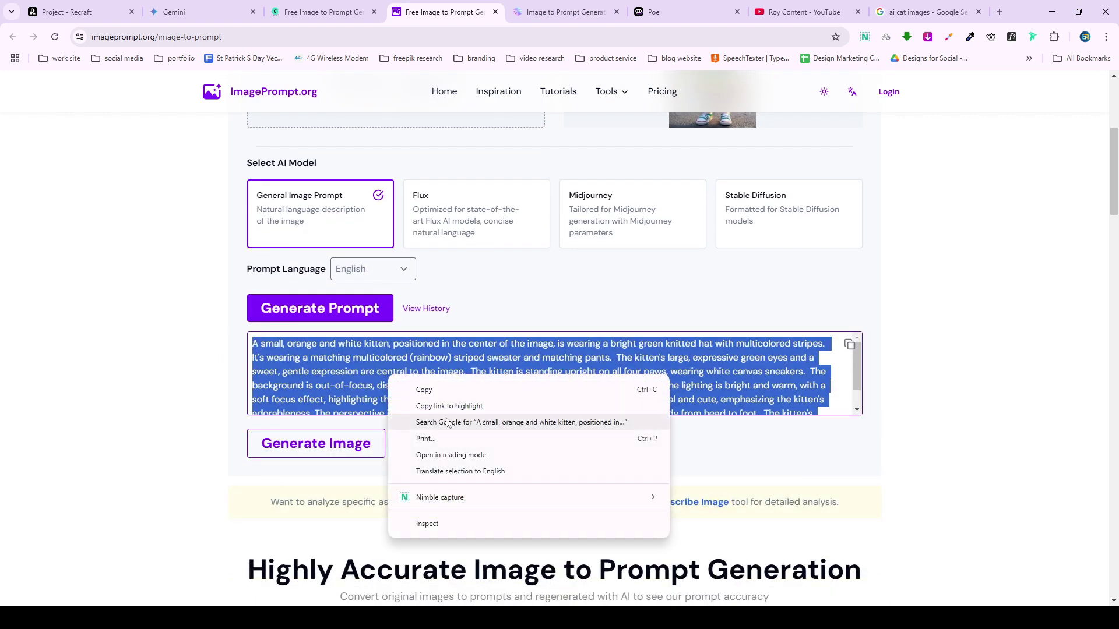
left_click(436, 390)
Switch to Recraft, replace the existing prompt with the copied ImagePrompt.org text and generate new images.
left_click(111, 5)
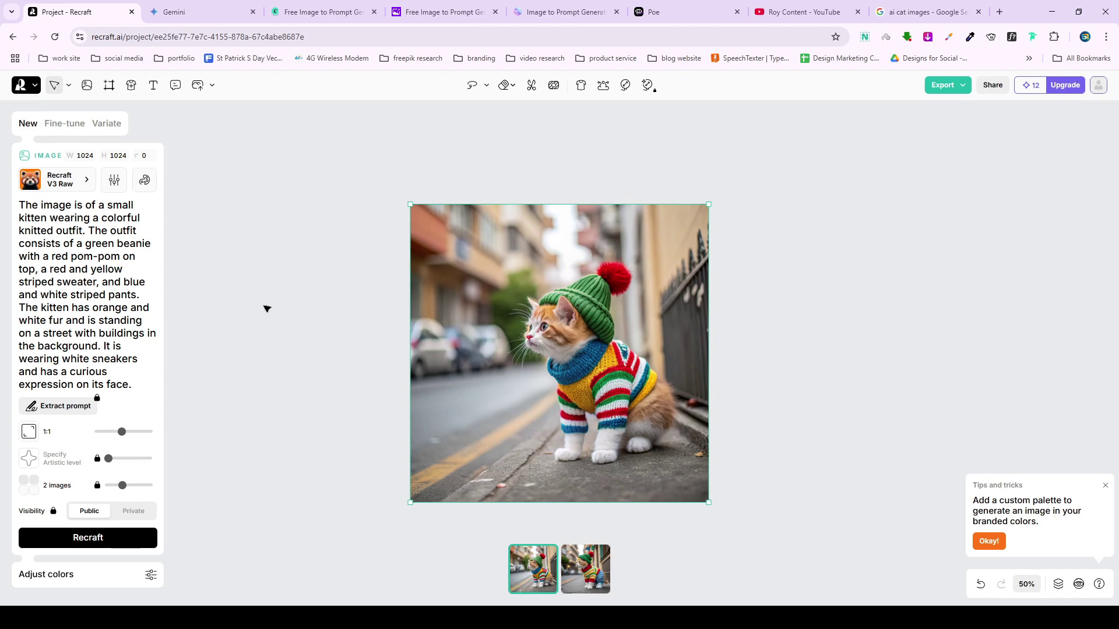
left_click(99, 260)
key("ctrl+a")
key("ctrl+v")
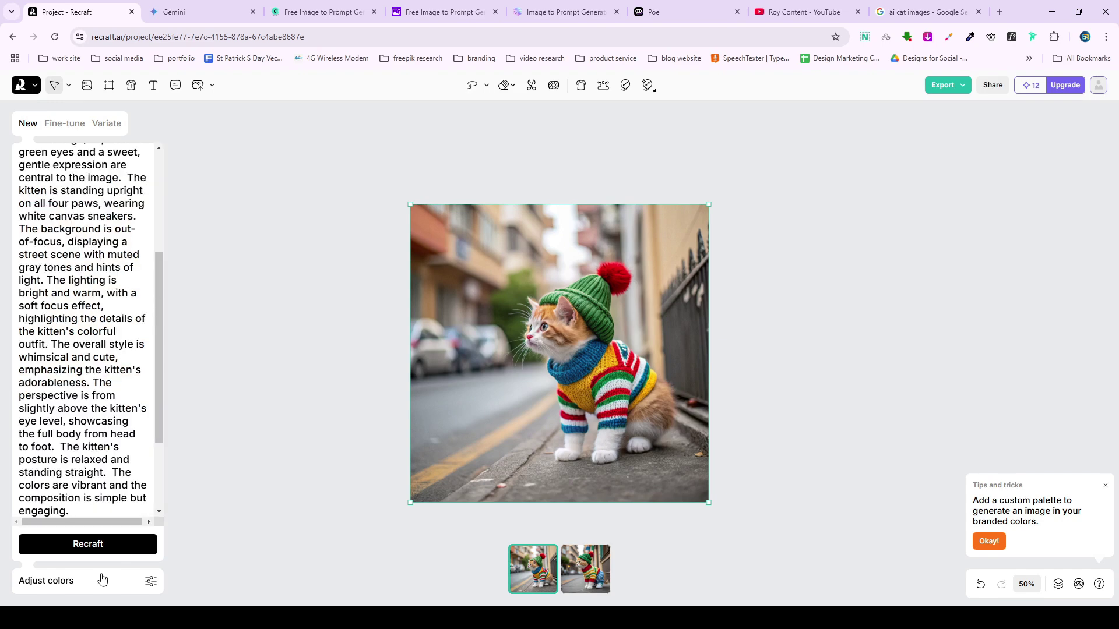
left_click(103, 545)
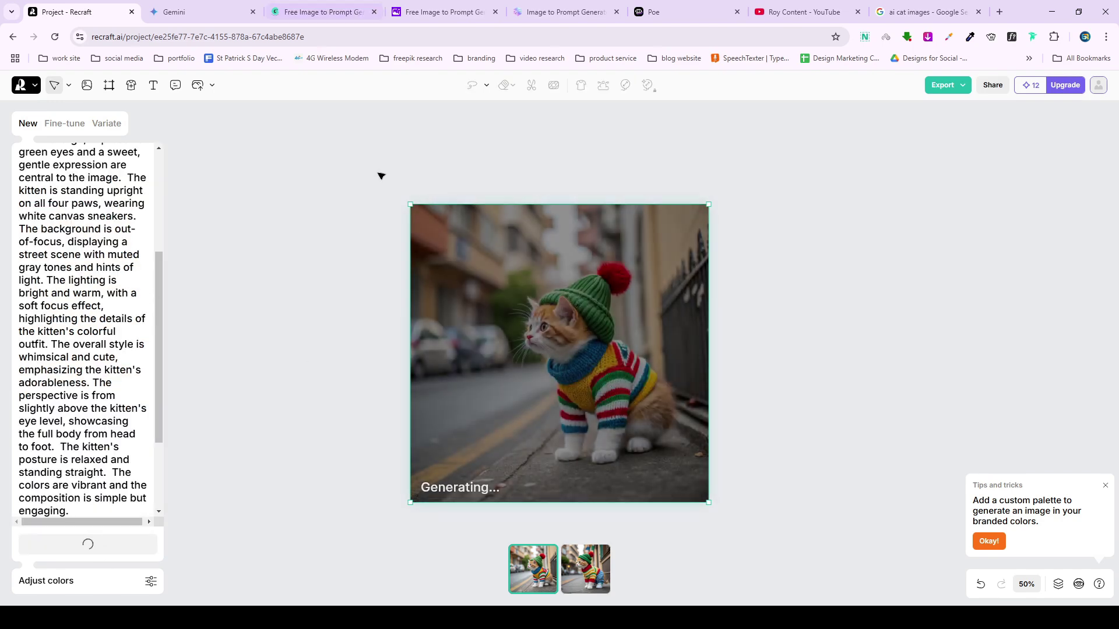
Review the new kitten prompt in Recraft and ImagePrompt.org while the images are being generated.
left_click(421, 6)
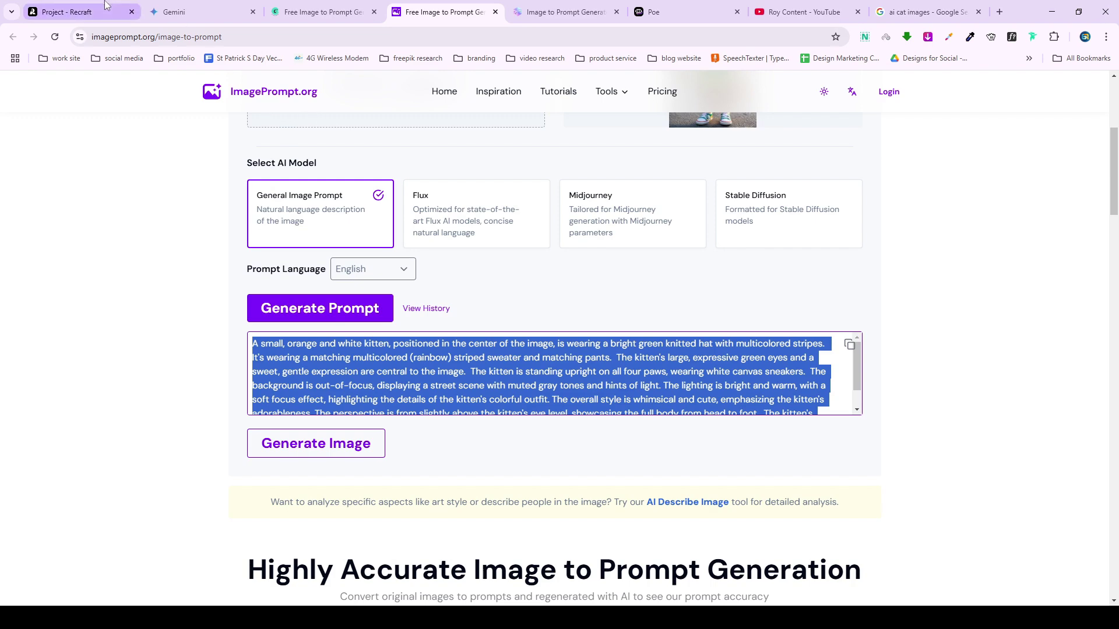
left_click(63, 8)
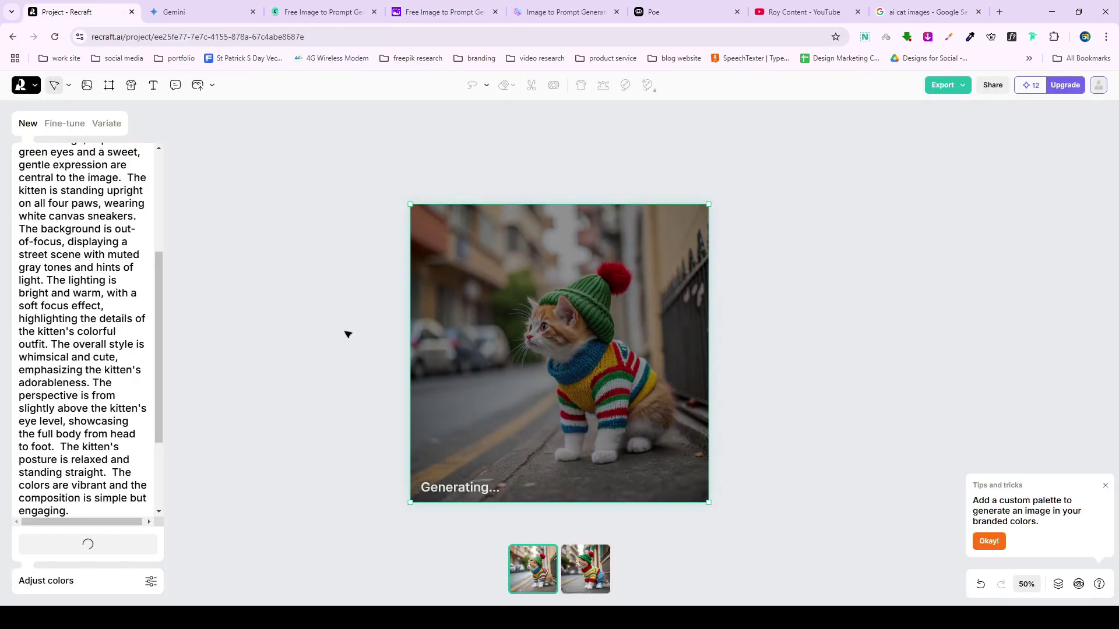
scroll(87, 291, "up", 5)
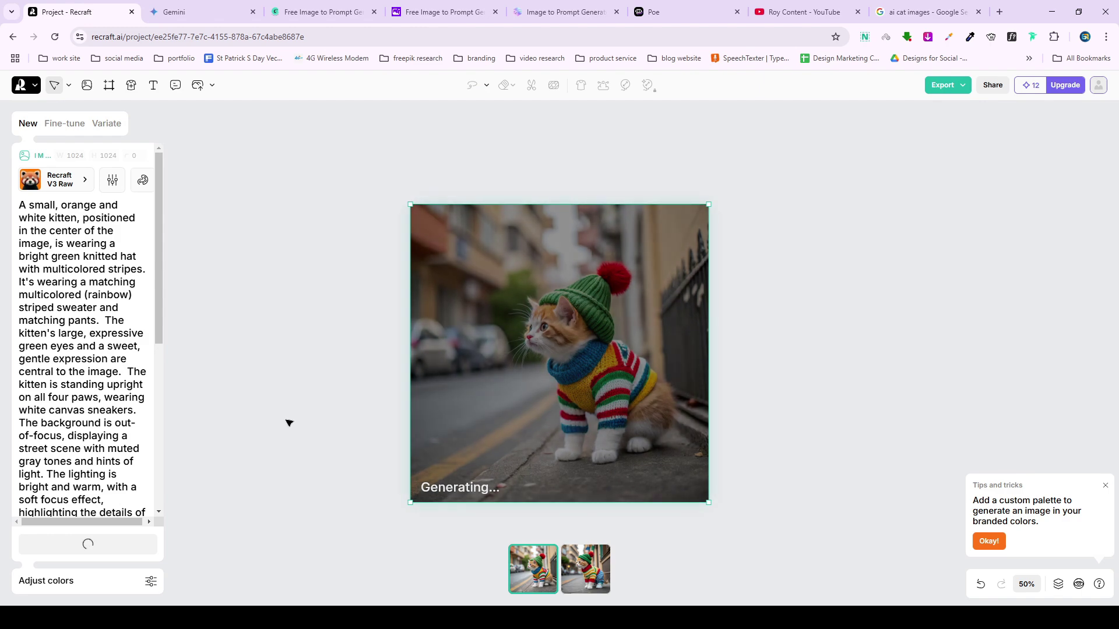
scroll(116, 460, "down", 5)
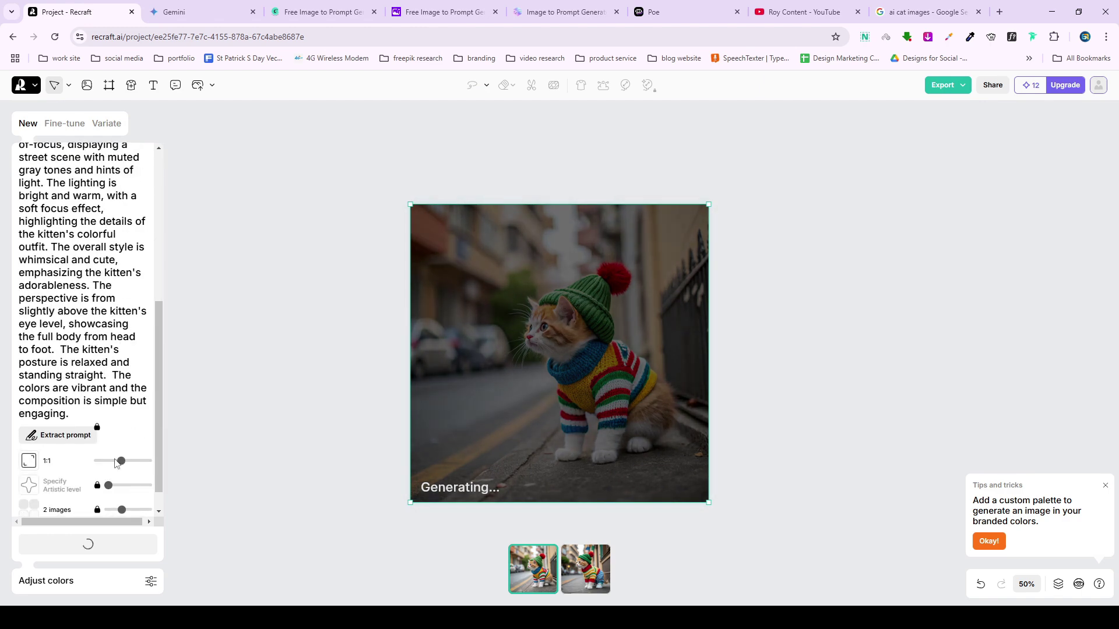
scroll(117, 462, "up", 5)
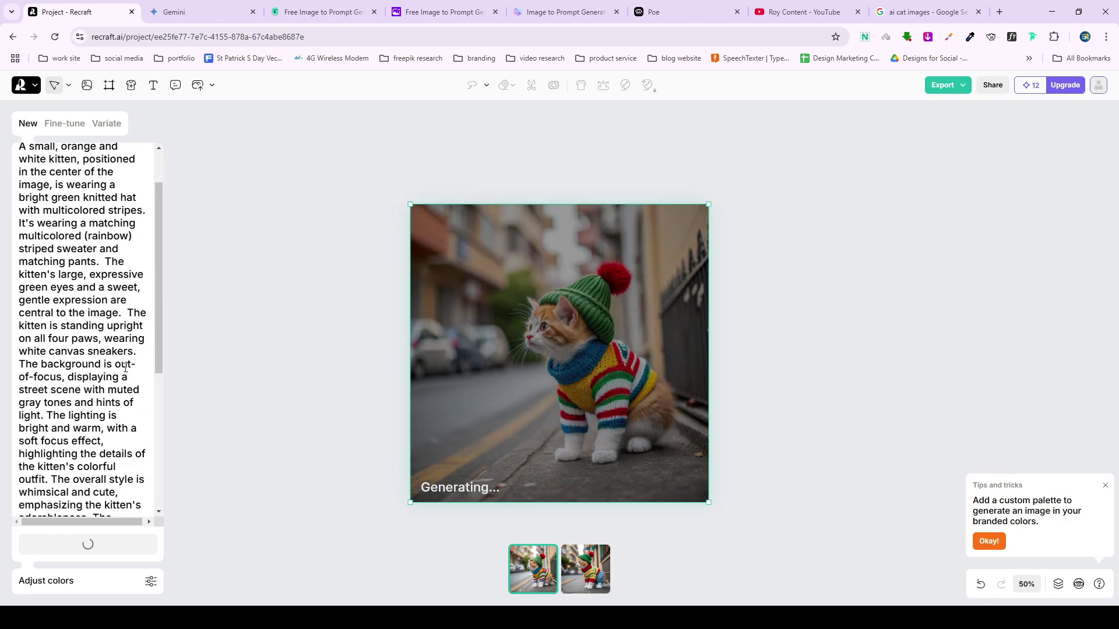
left_click(279, 12)
scroll(233, 163, "up", 7)
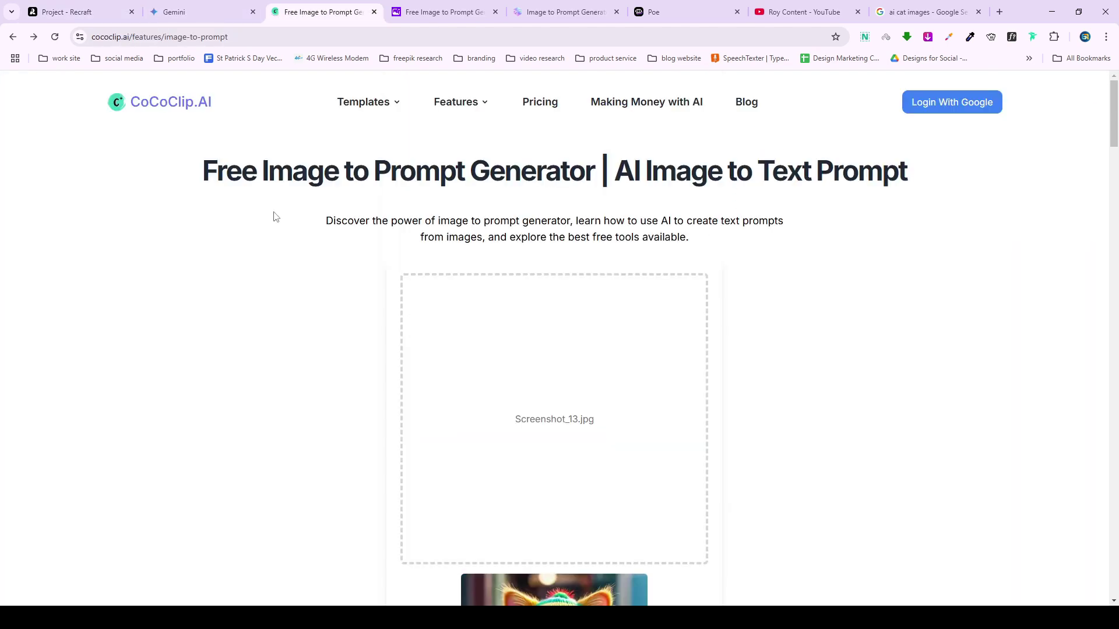
key("ctrl+Tab")
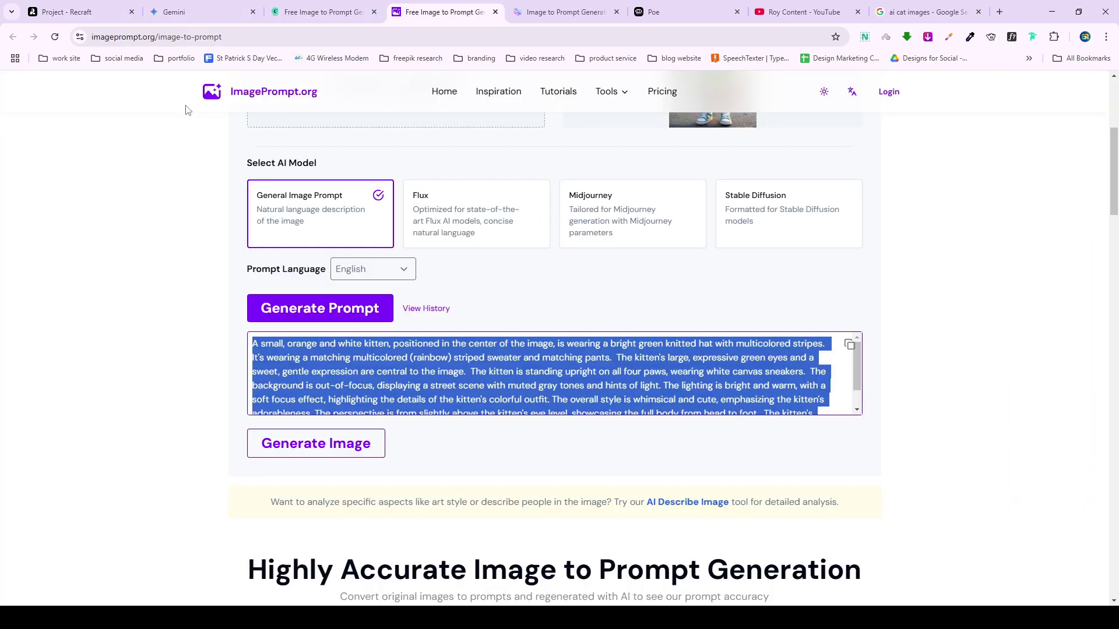
scroll(563, 388, "down", 1)
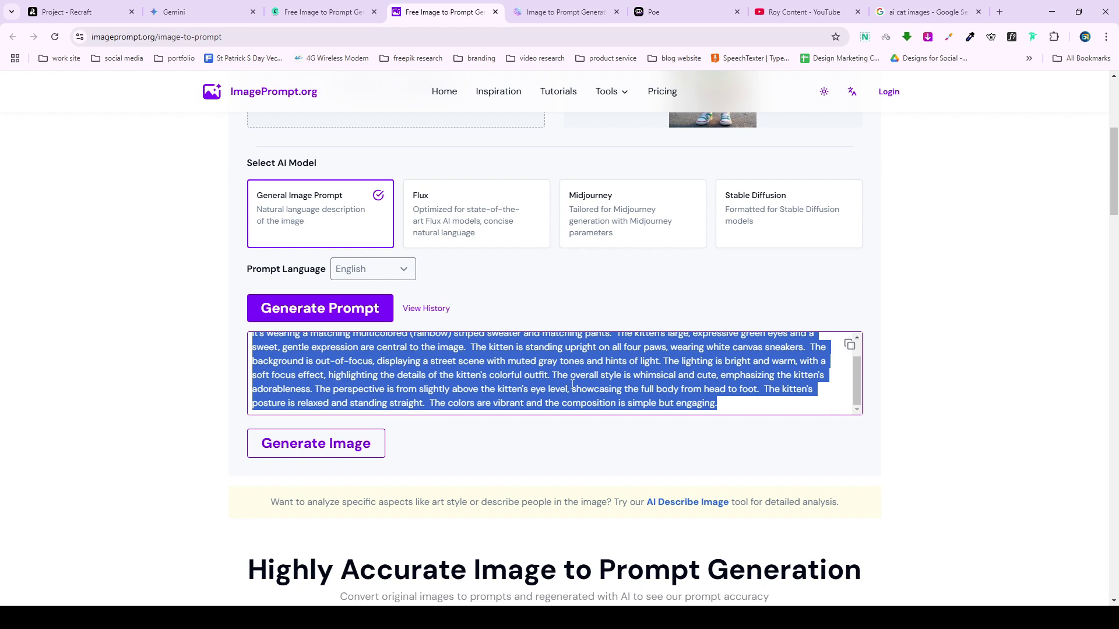
Return to Recraft and compare the two kitten images generated from the ImagePrompt.org prompt.
left_click(40, 5)
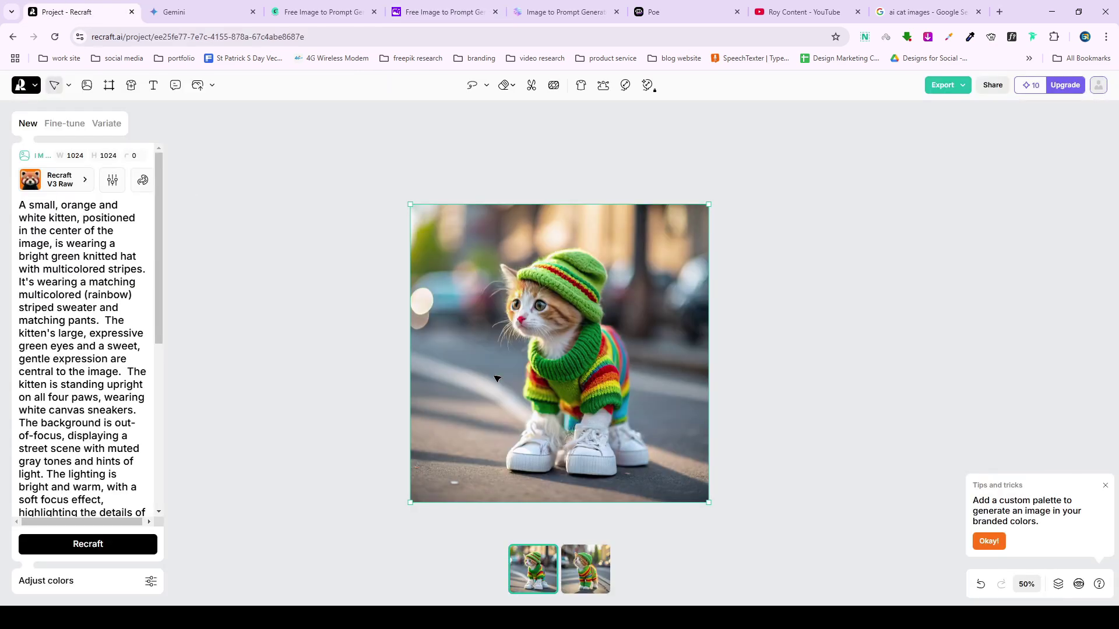
left_click(603, 595)
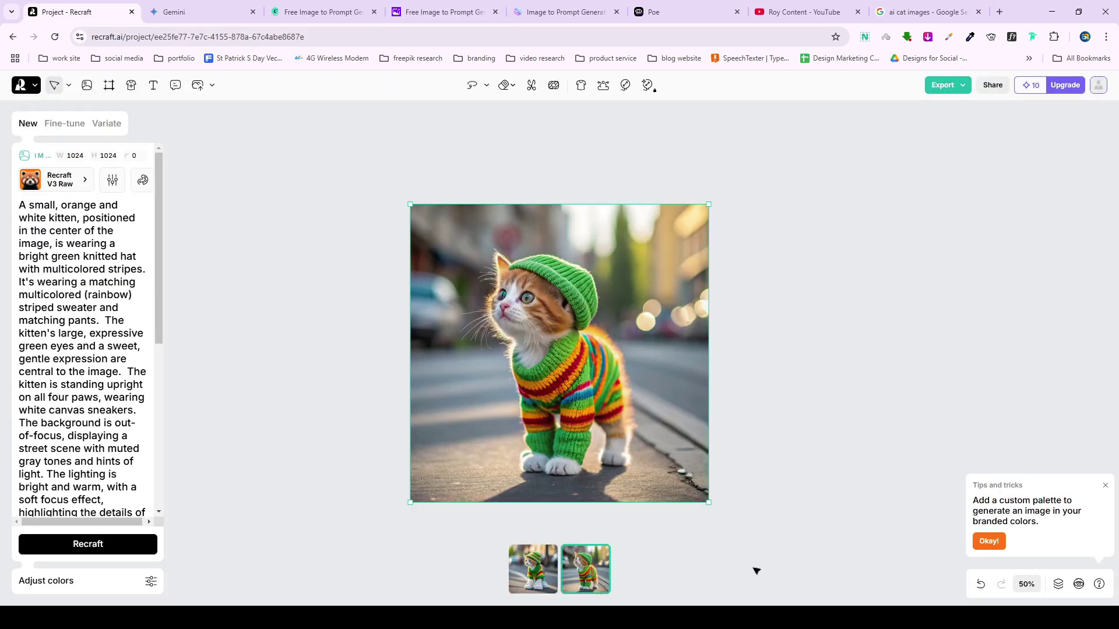
left_click(545, 560)
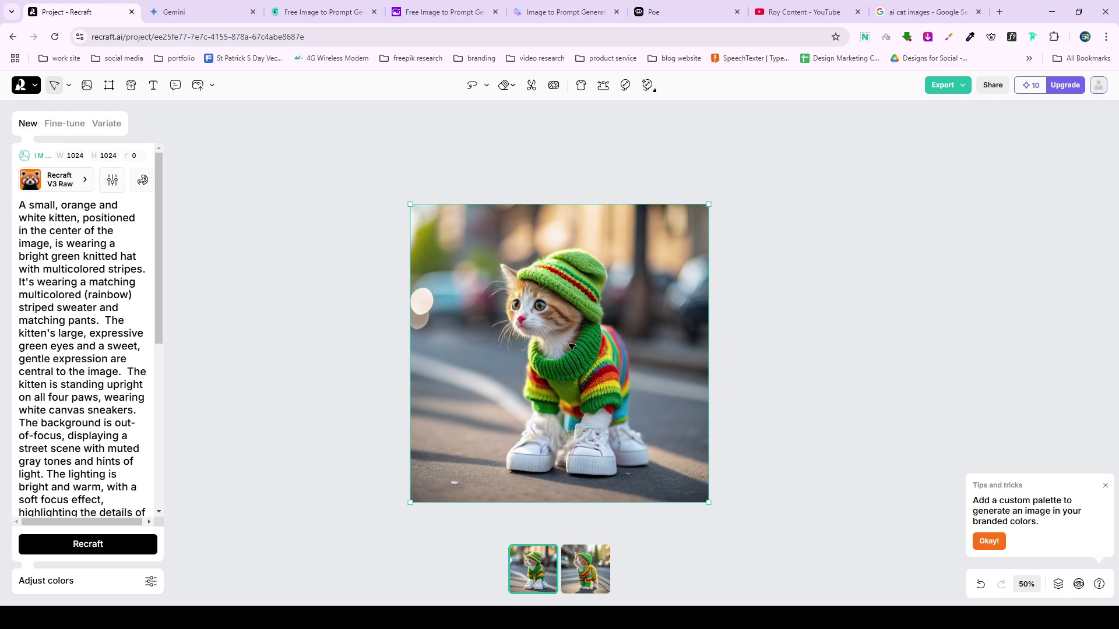
key("Escape")
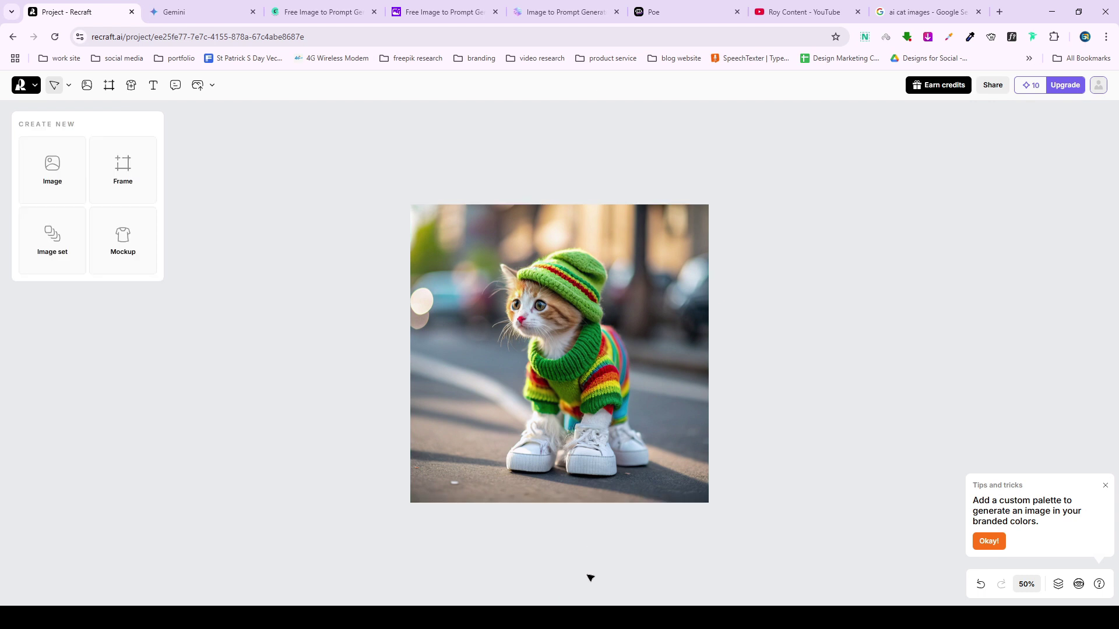
left_click(572, 347)
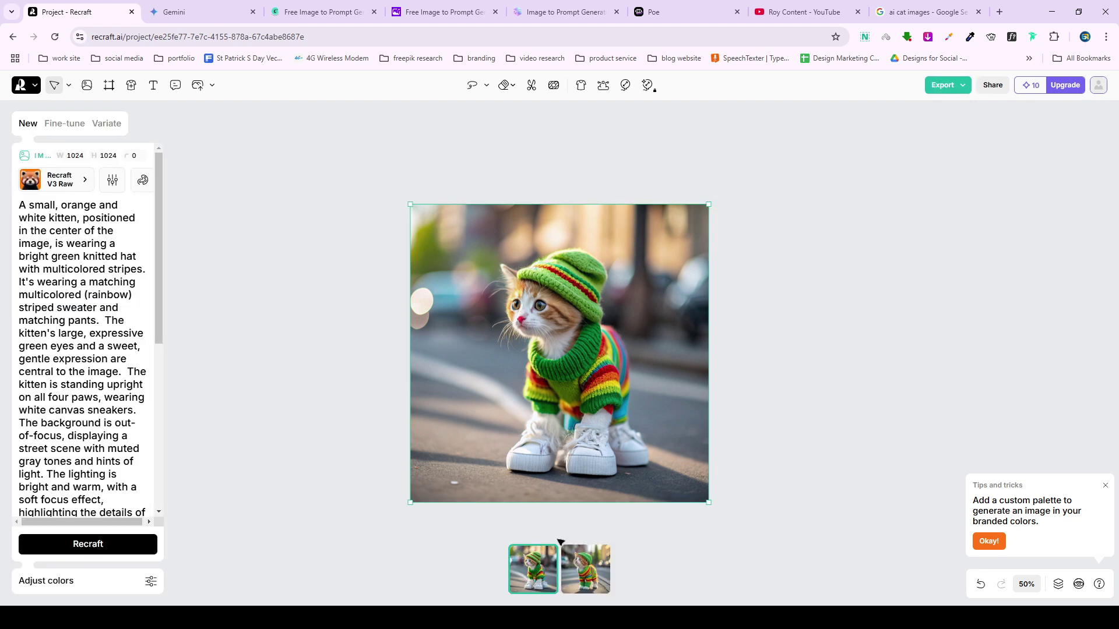
left_click(585, 571)
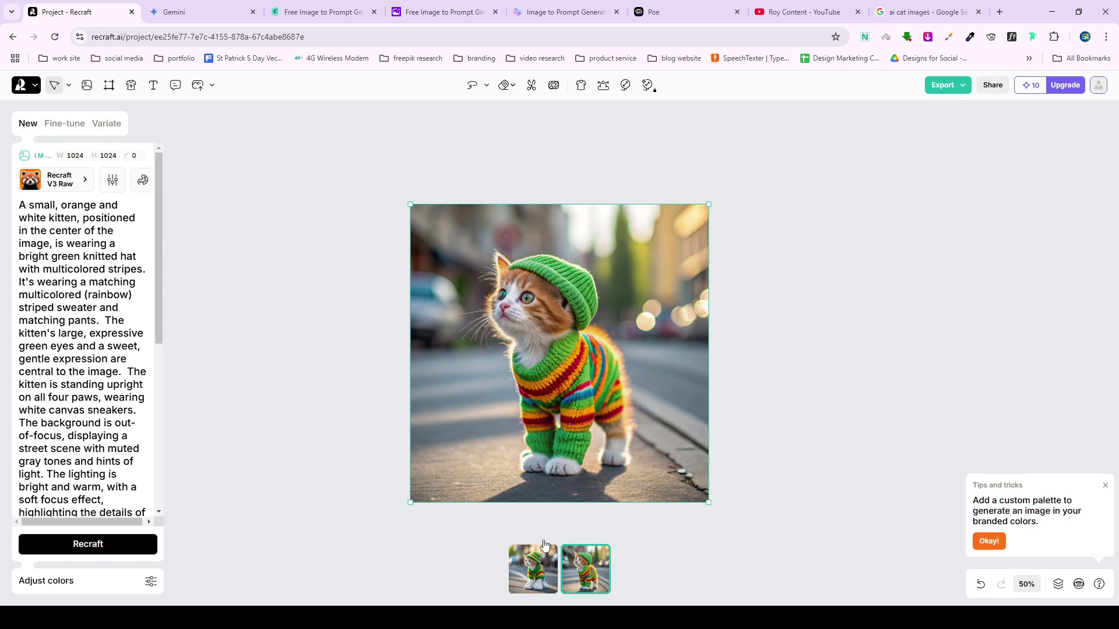
left_click(538, 560)
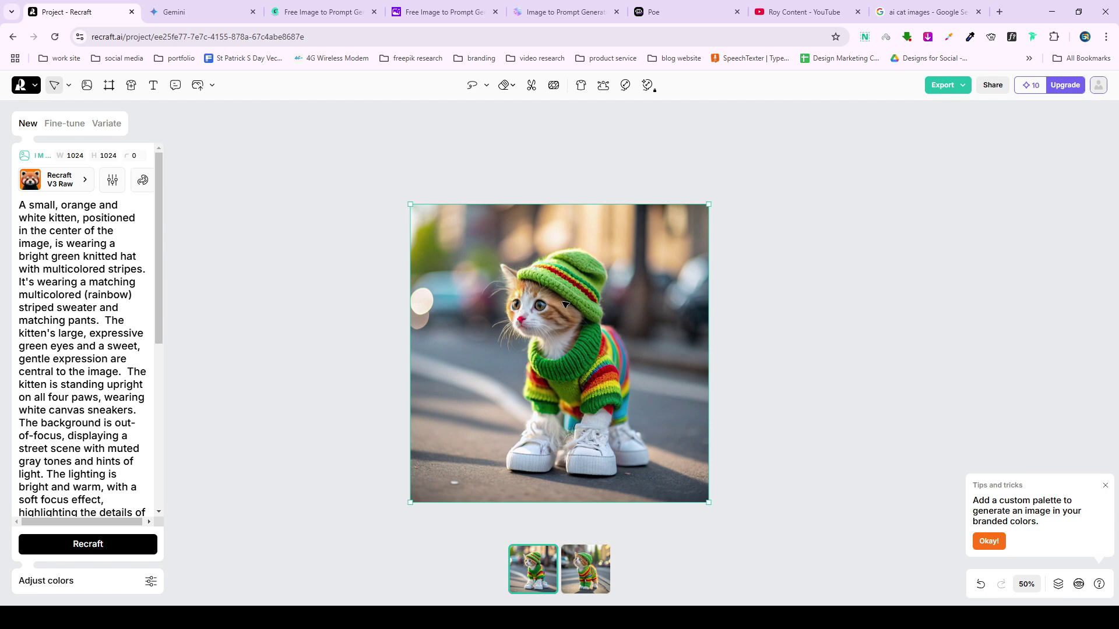
Switch to AnimeGenius's image-to-prompt page, dismiss the Google sign-in pop-up and upload the Screenshot_13 kitten image.
left_click(556, 12)
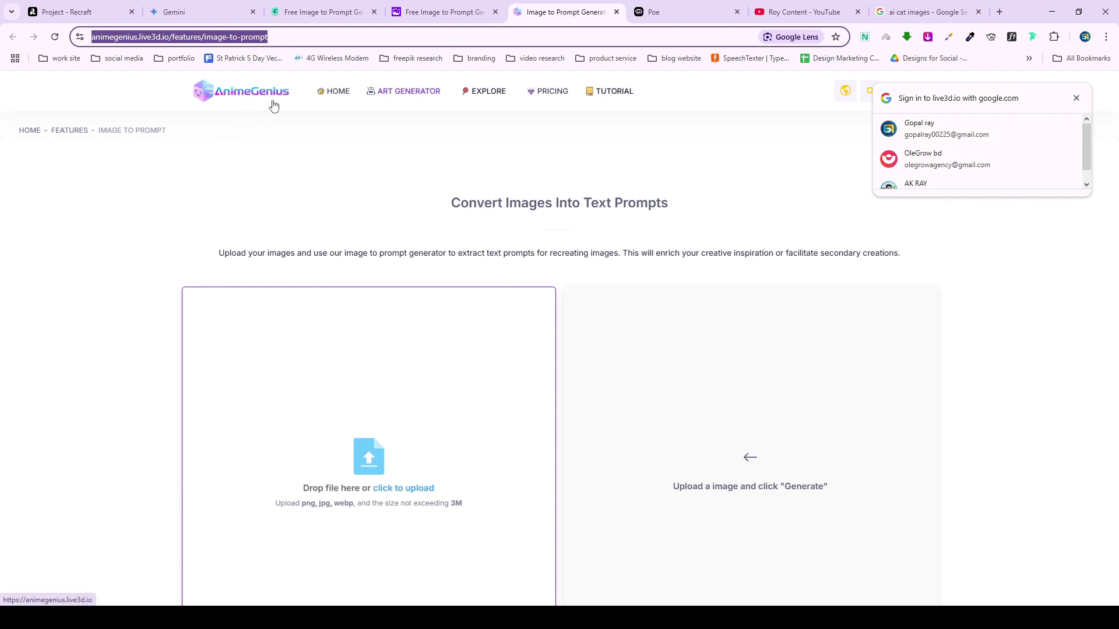
scroll(983, 190, "down", 1)
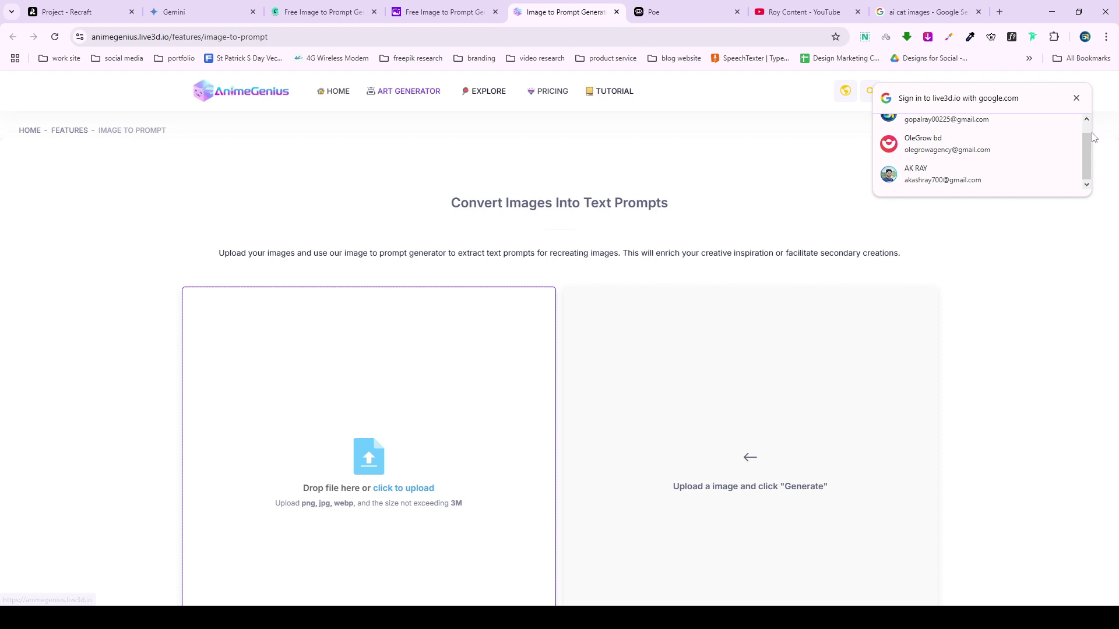
left_click(1076, 98)
left_click(402, 488)
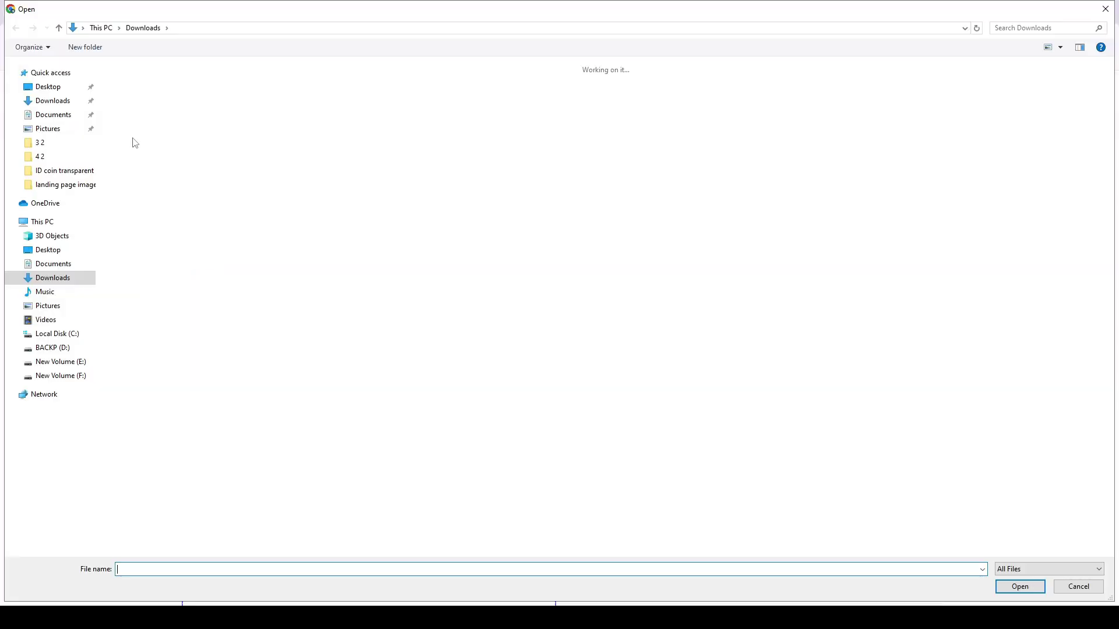
double_click(142, 117)
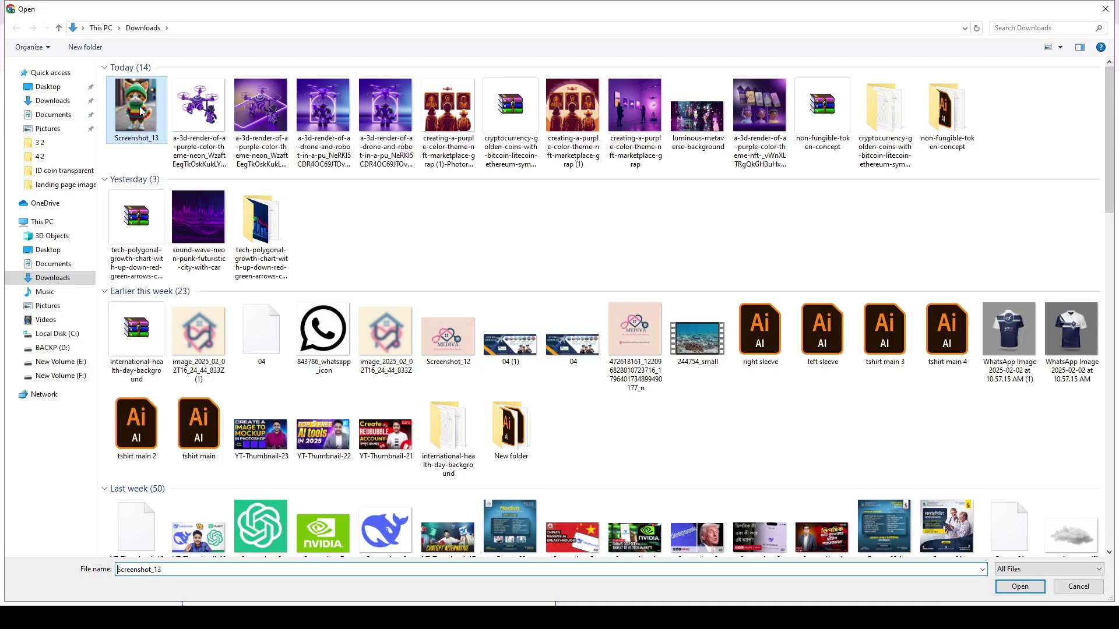
scroll(536, 354, "down", 1)
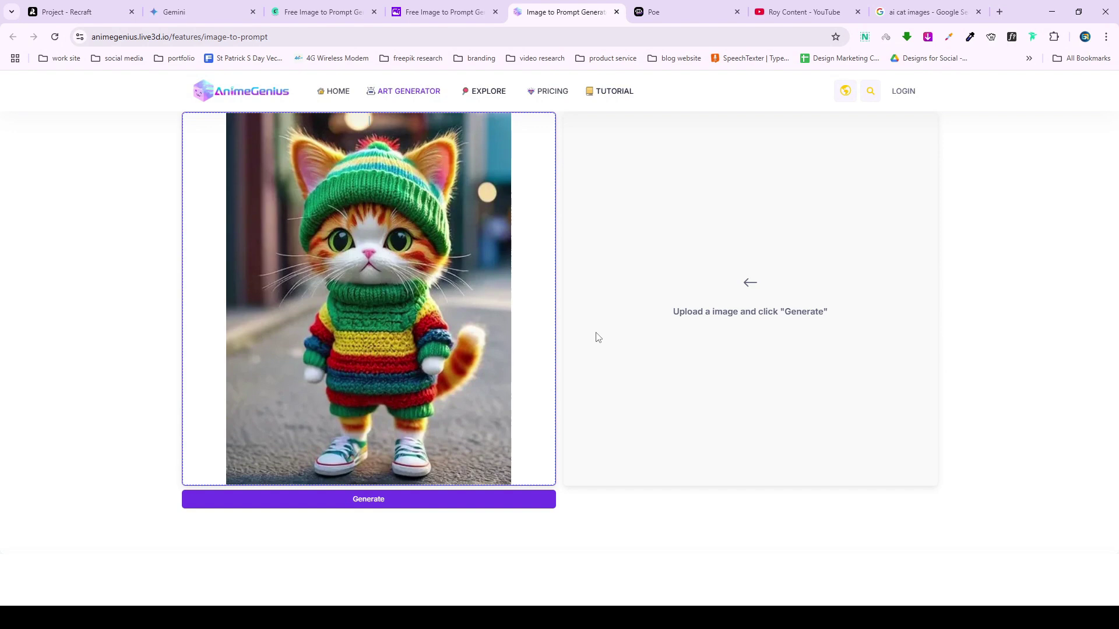
Request a prompt in AnimeGenius, sign in with Google and claim the 50 free daily credits.
left_click(368, 505)
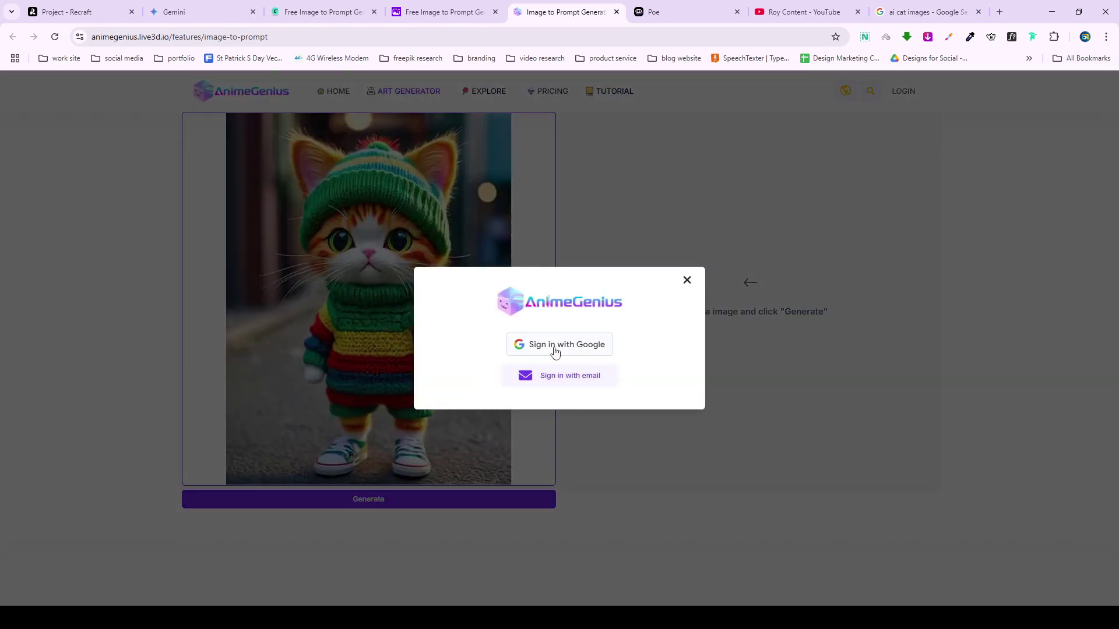
left_click(555, 348)
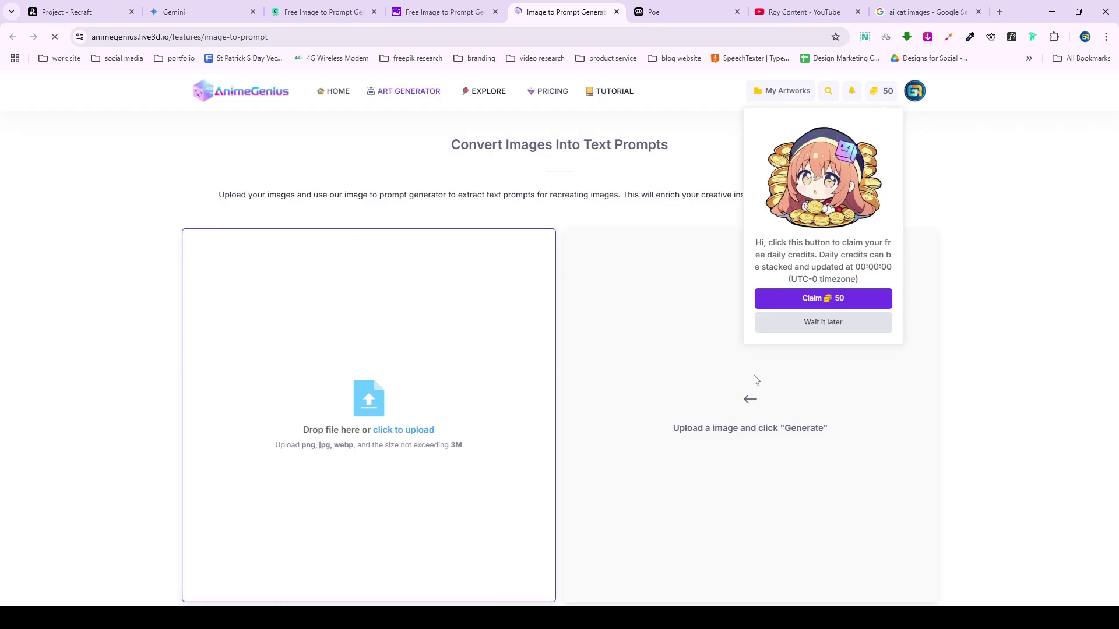
left_click(844, 301)
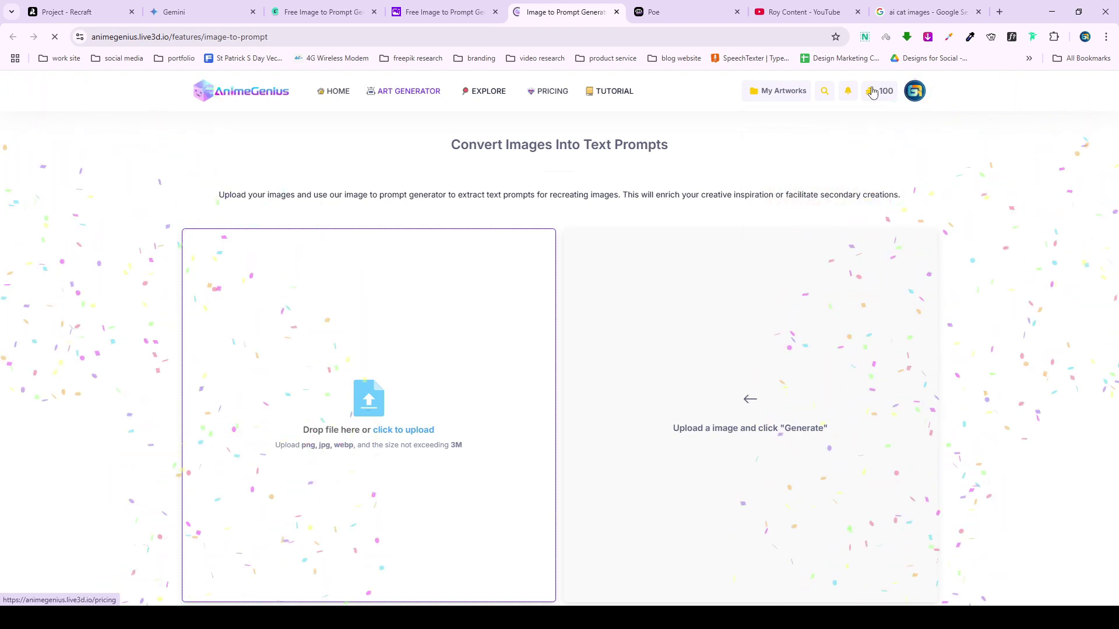
Upload Screenshot_13 to AnimeGenius again and generate its text prompt for 1 credit.
left_click(404, 430)
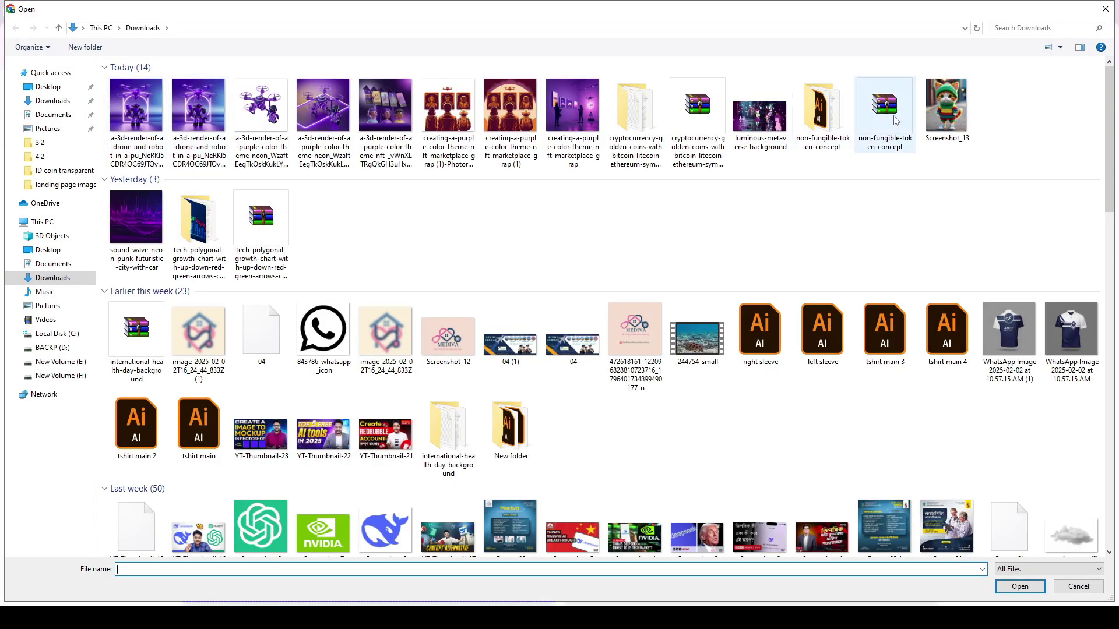
double_click(946, 106)
scroll(352, 476, "down", 3)
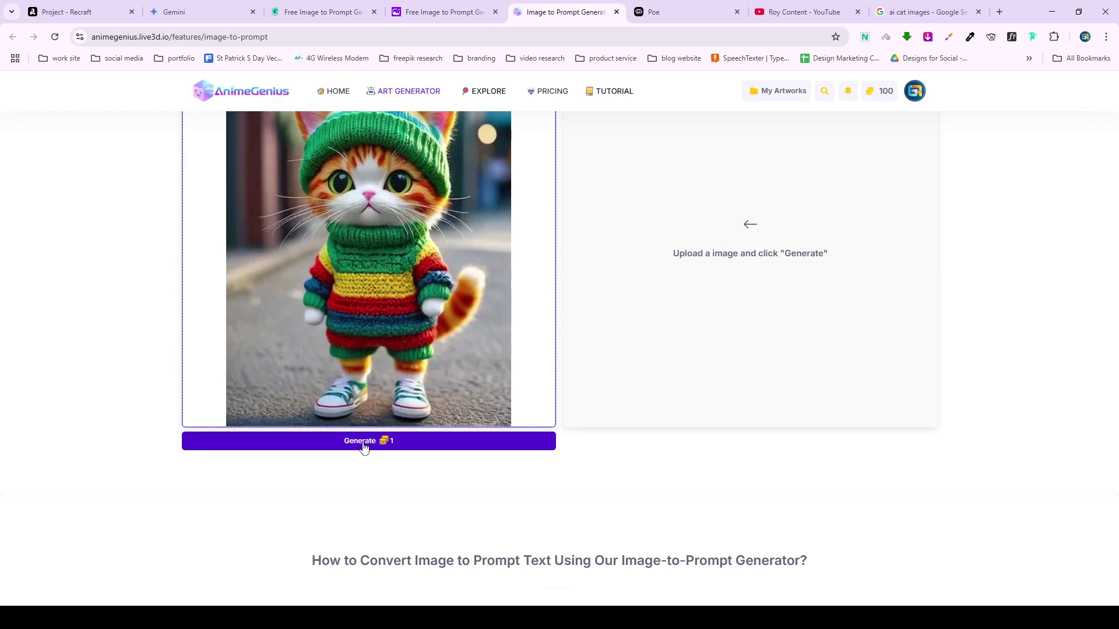
left_click(363, 450)
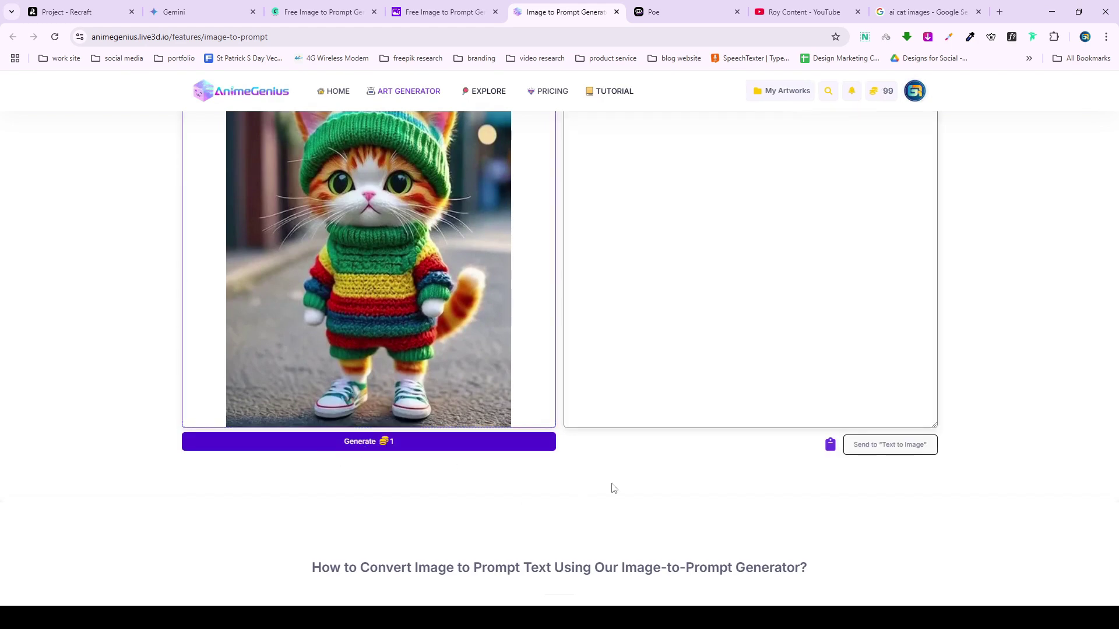
Select and copy AnimeGenius's full tag prompt for the kitten image, from "cat" to "closed_mouth".
scroll(661, 328, "up", 2)
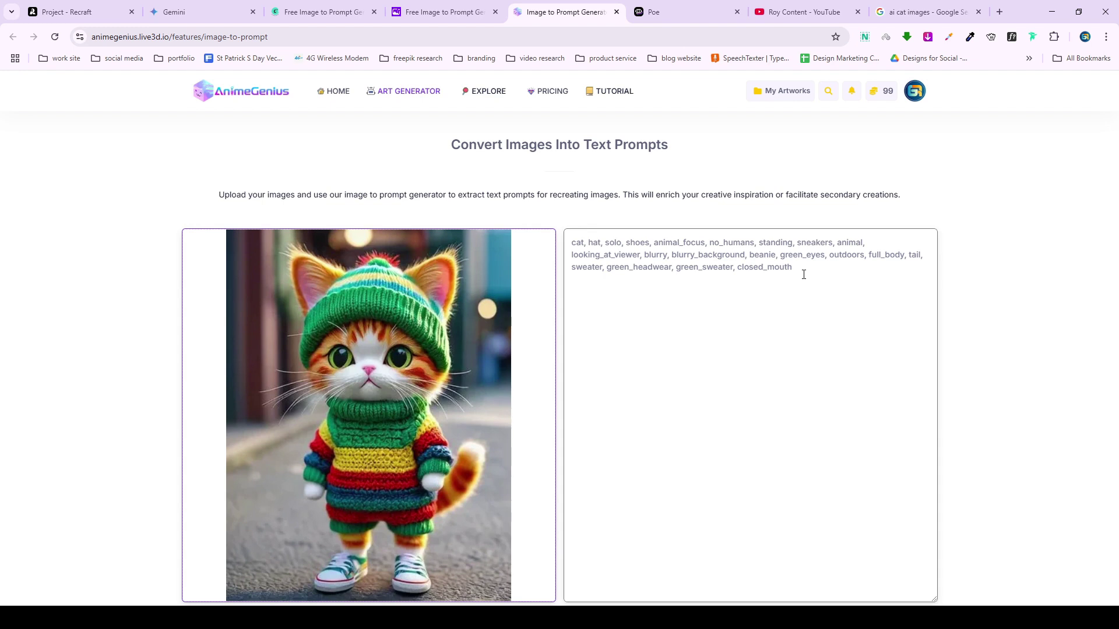
left_click_drag(802, 271, 575, 244)
right_click(640, 250)
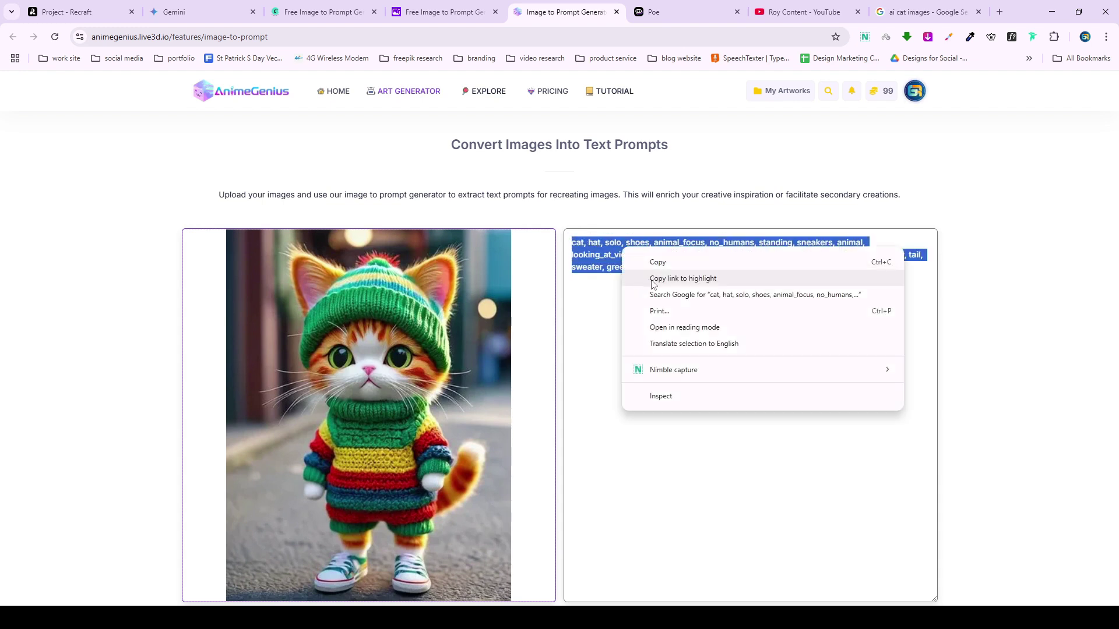
left_click(652, 260)
left_click(720, 283)
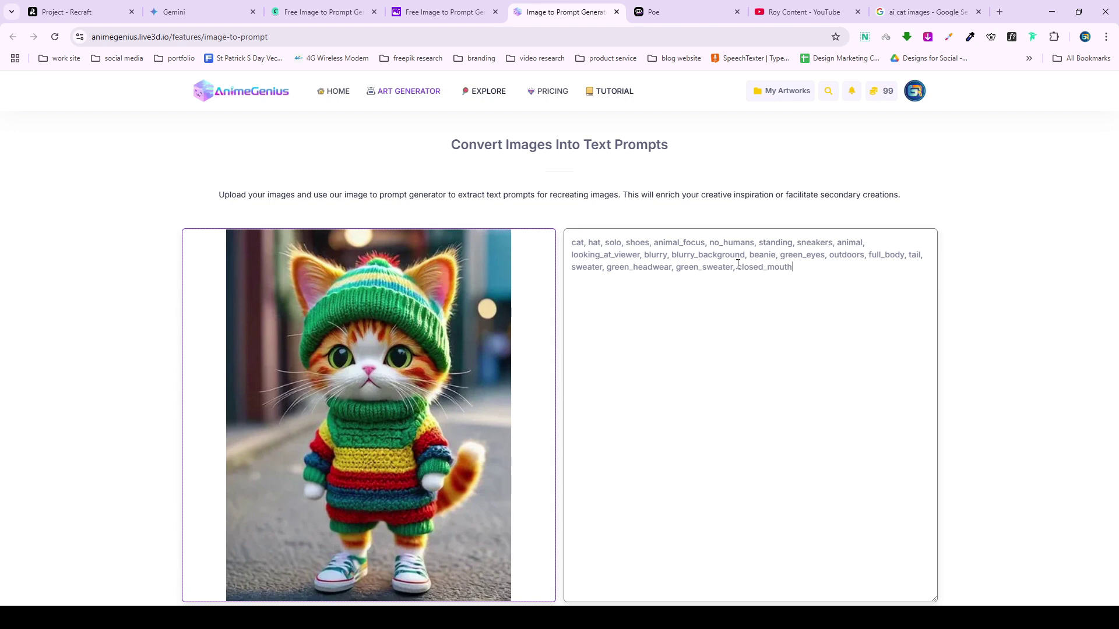
scroll(466, 352, "down", 3)
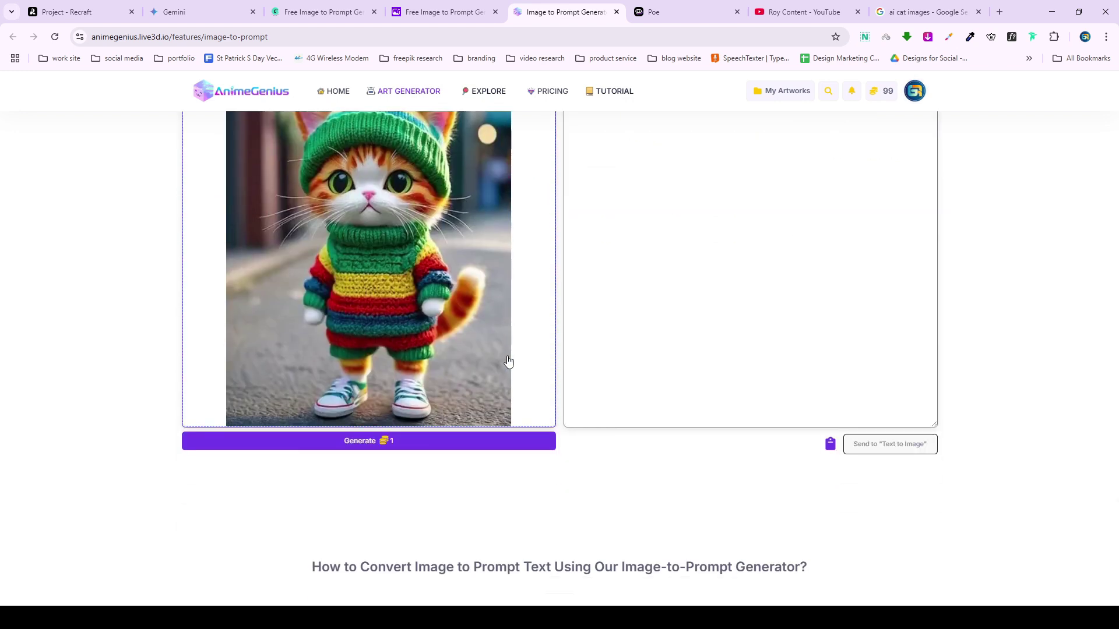
scroll(588, 350, "up", 2)
left_click_drag(804, 220, 576, 184)
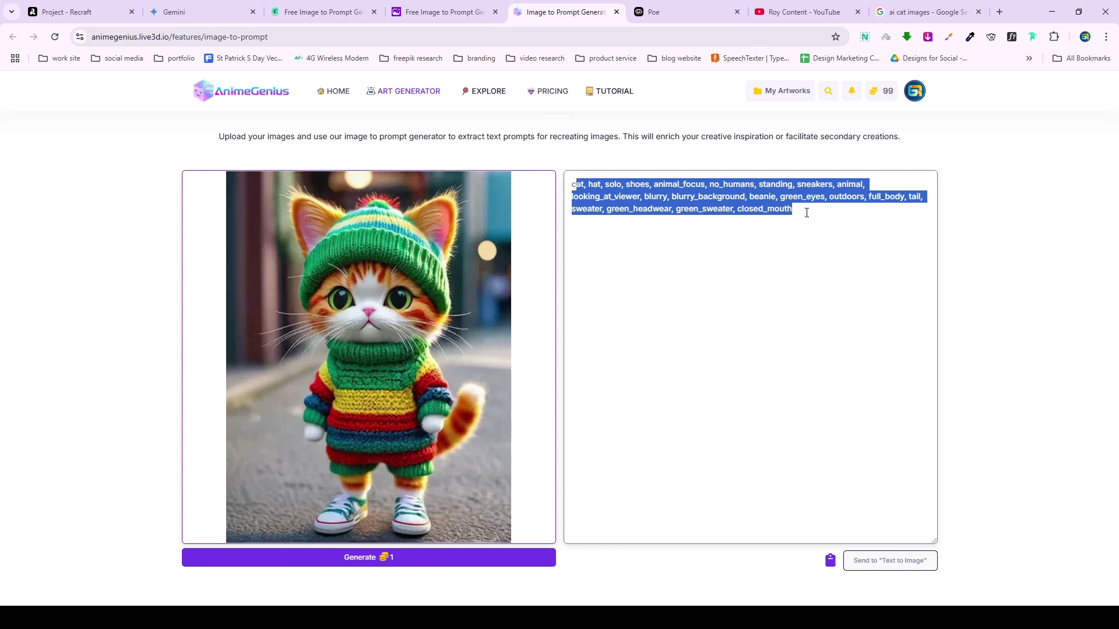
left_click_drag(802, 214, 558, 188)
right_click(641, 191)
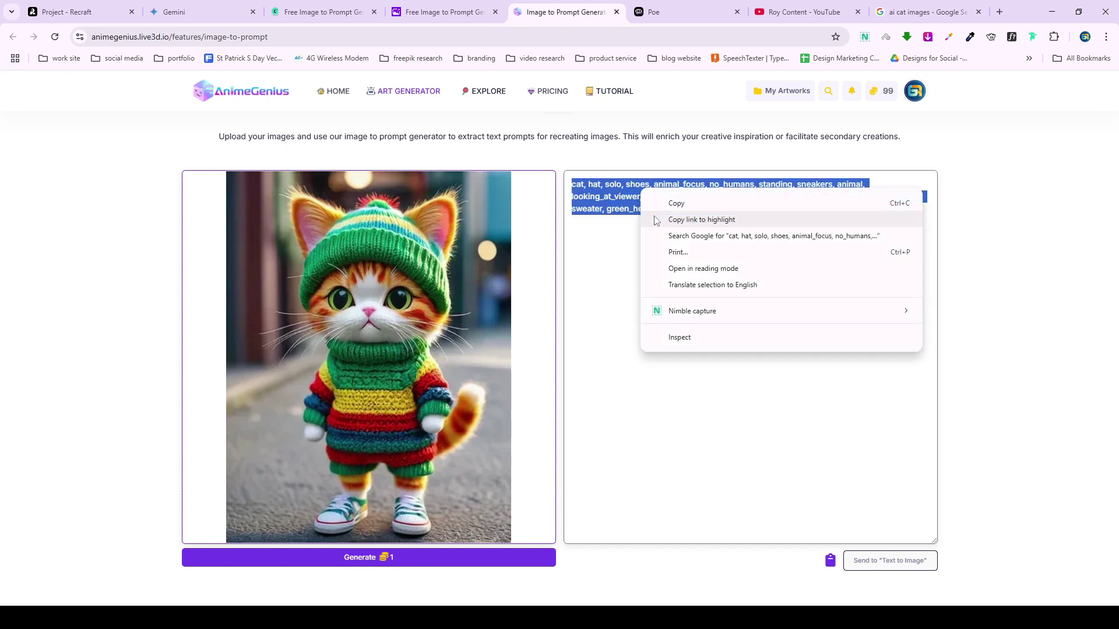
left_click(664, 202)
Switch to Recraft, replace the prompt with the copied AnimeGenius tags and generate two new images.
left_click(67, 11)
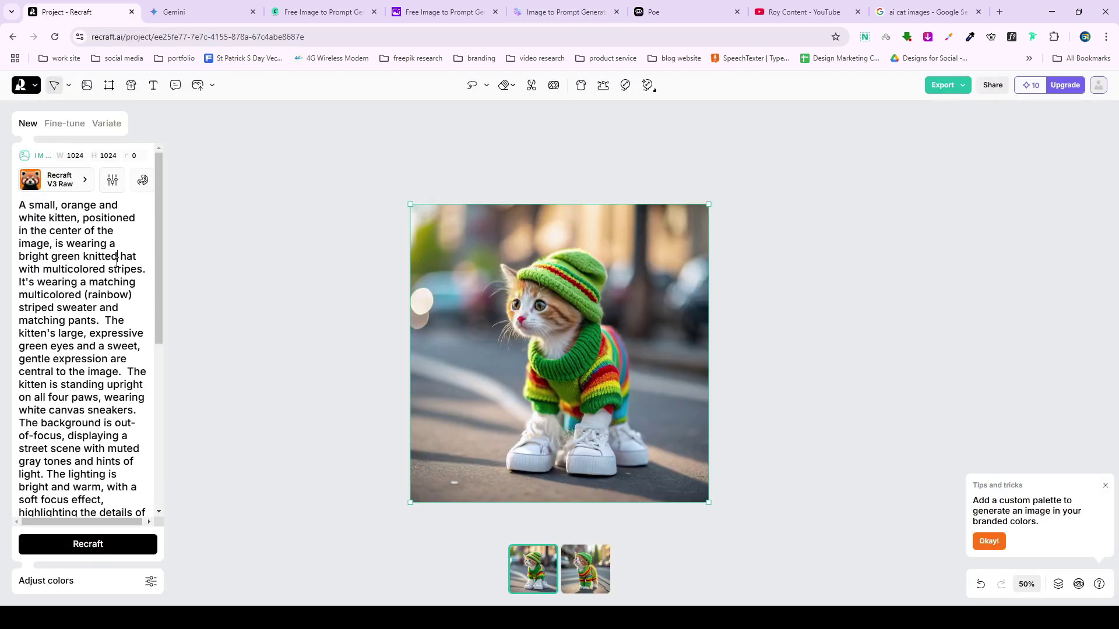
key("ctrl+a")
key("ctrl+v")
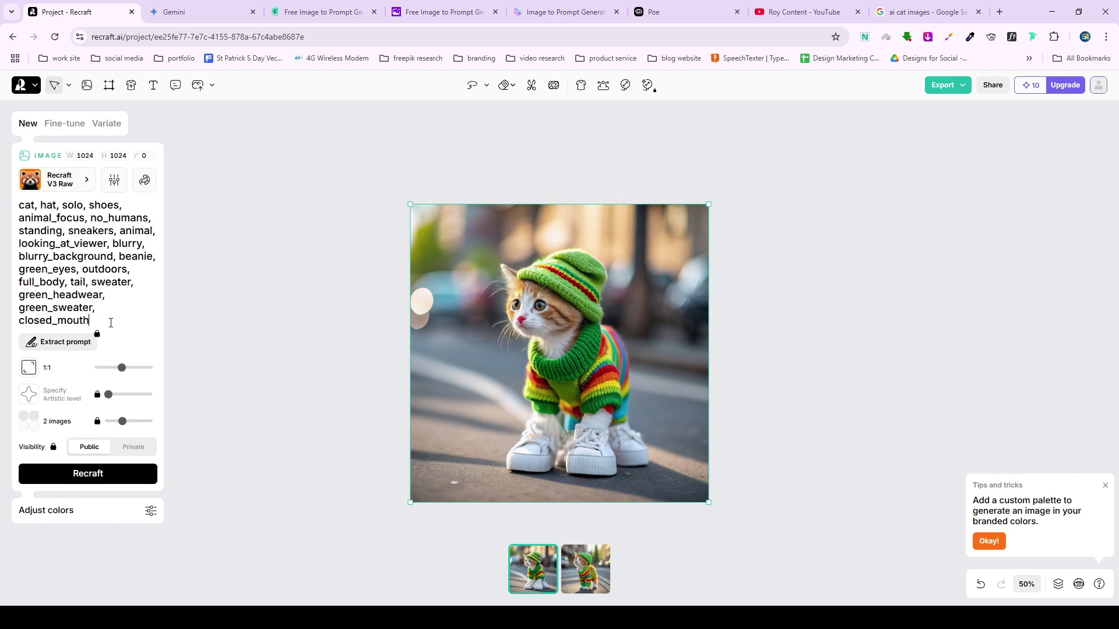
left_click(192, 12)
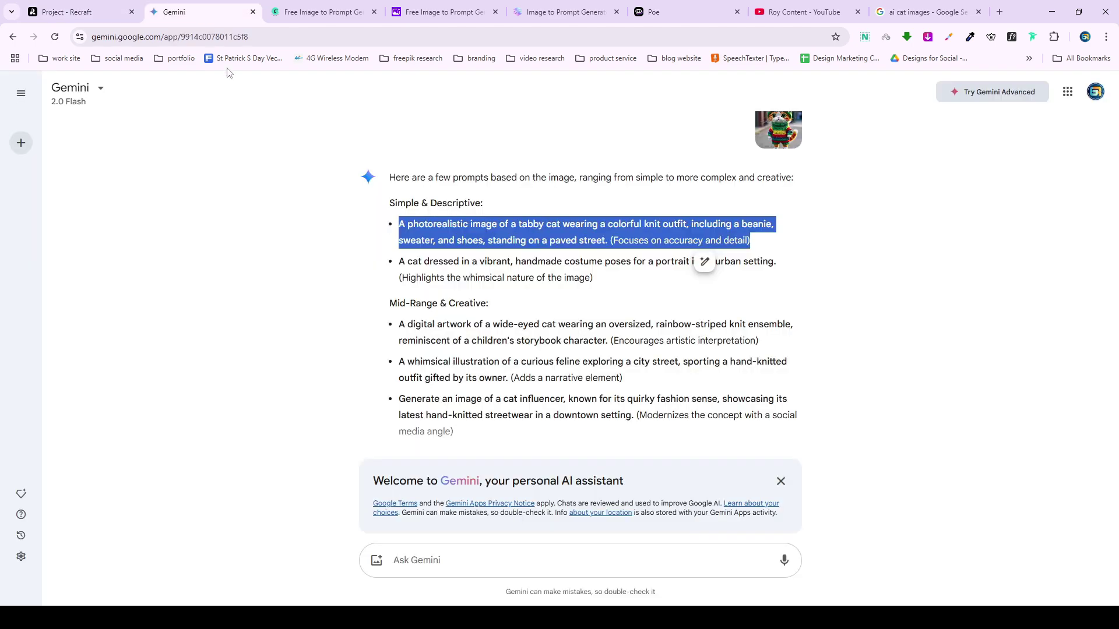
left_click(67, 11)
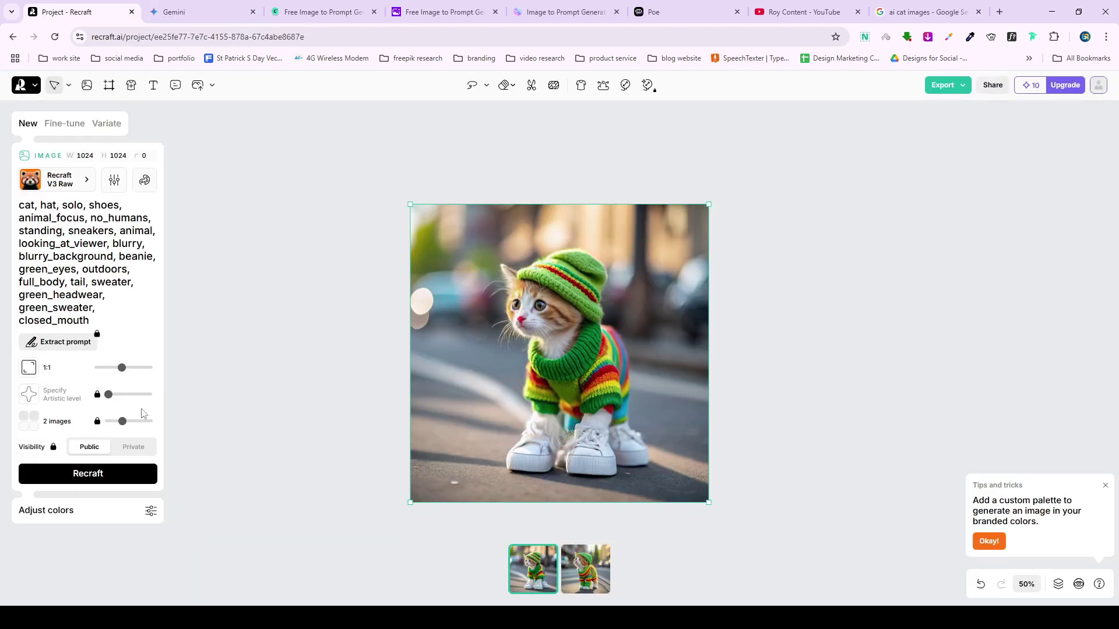
left_click(86, 475)
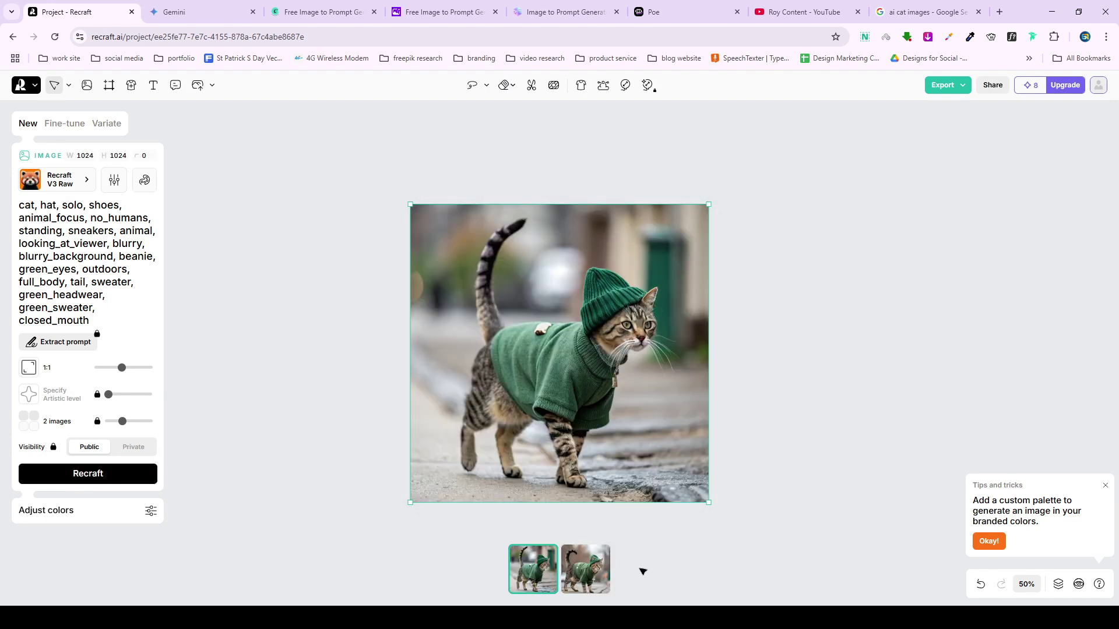
Compare the two cat images generated from the AnimeGenius prompt.
left_click(600, 566)
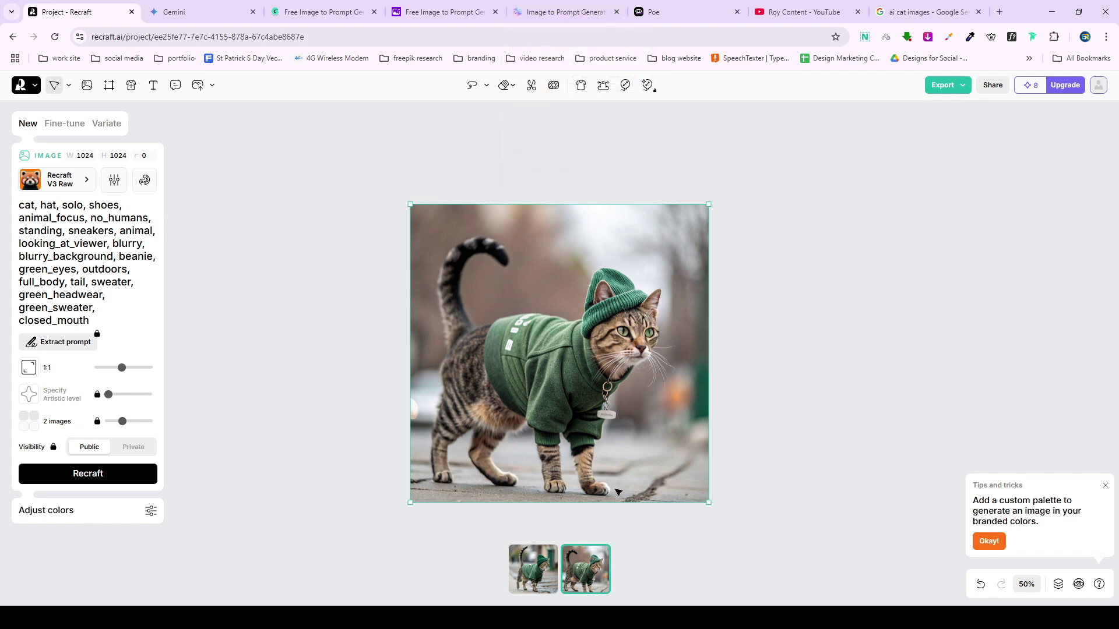
left_click(542, 573)
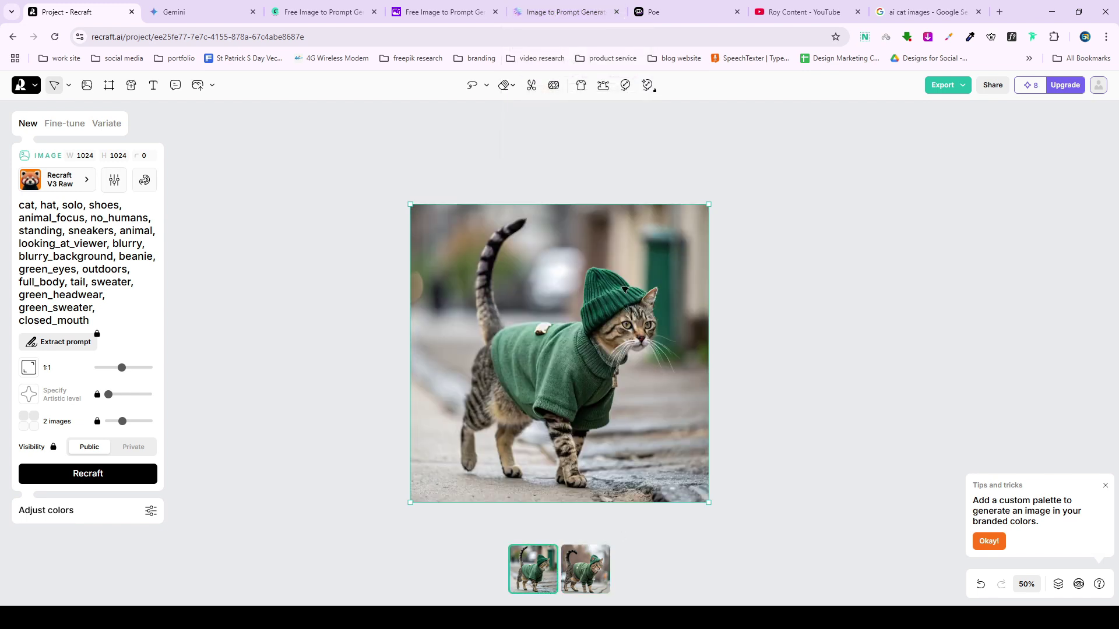
left_click(584, 581)
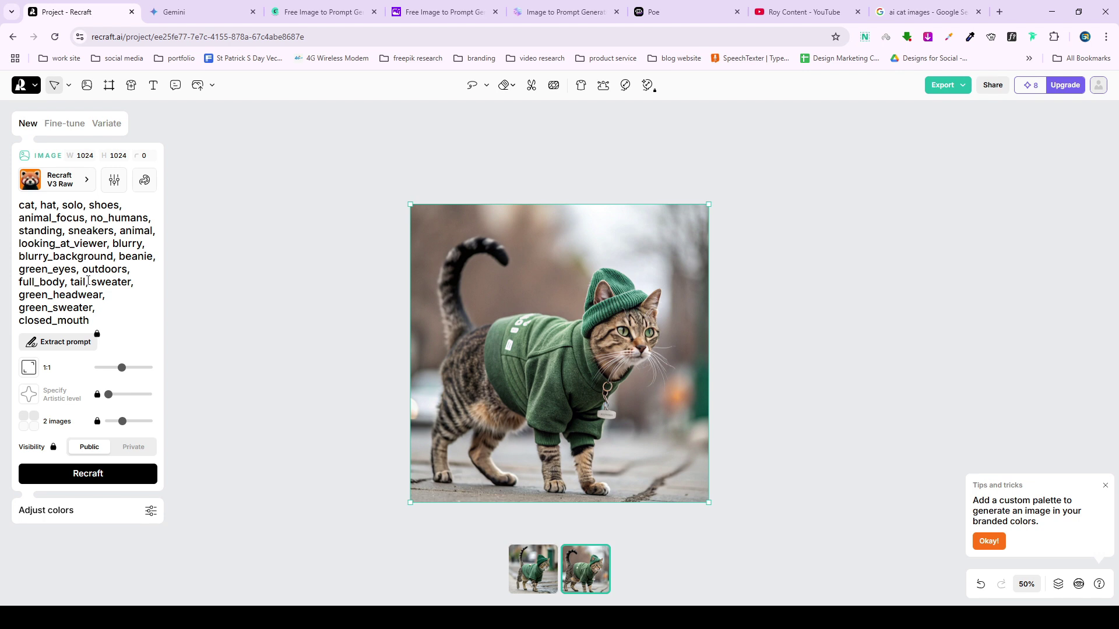
Switch to Poe, attach the Screenshot_13 image to a new Assistant chat and send "give me a prompt".
left_click(657, 10)
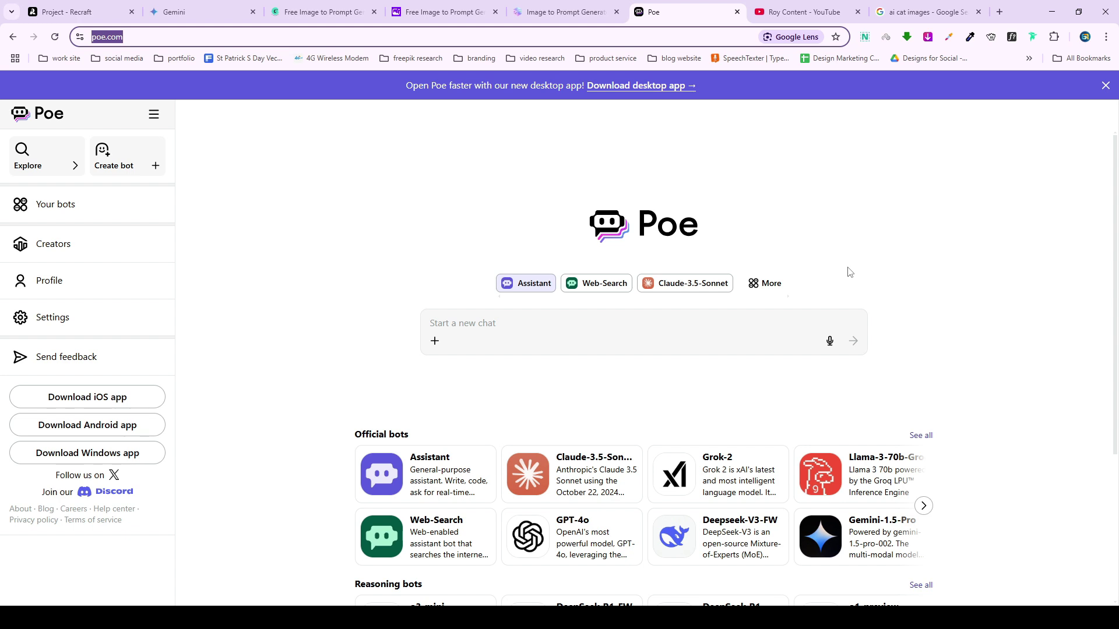
left_click(186, 12)
left_click(670, 12)
left_click(433, 344)
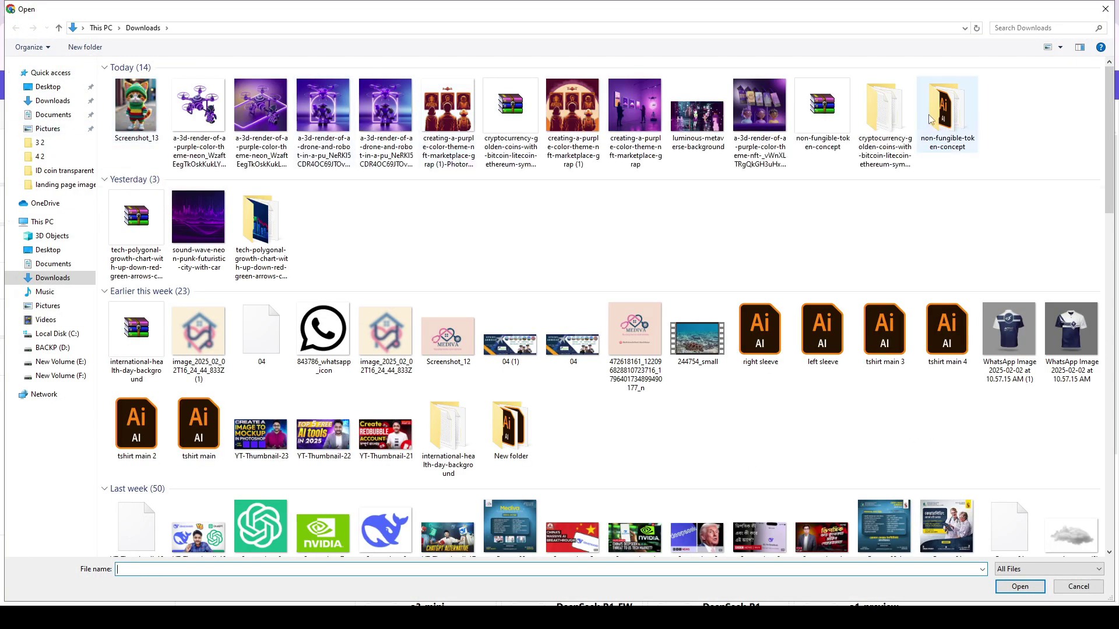
double_click(138, 108)
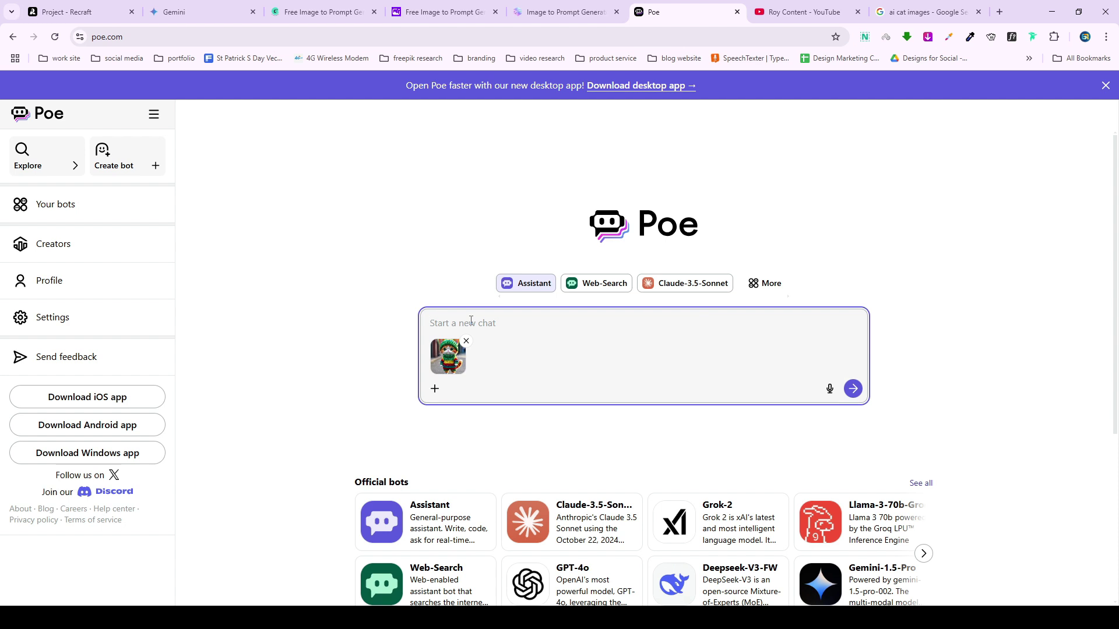
type("give me a prompt")
key("Return")
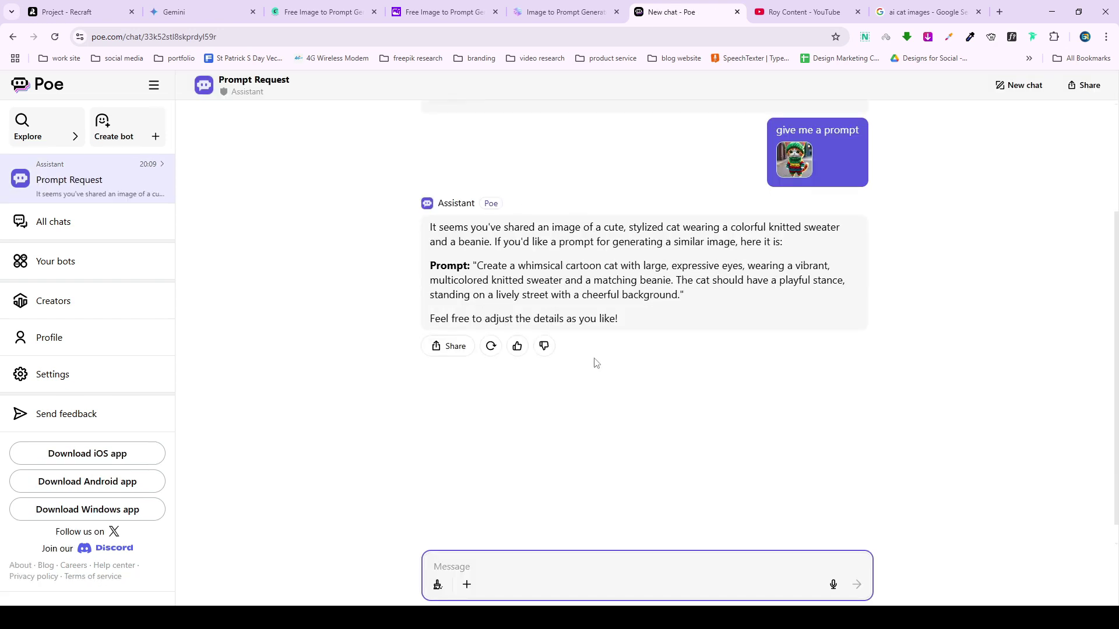
Copy the whimsical cartoon cat prompt from the Assistant's reply, without its quotation marks.
scroll(671, 322, "down", 1)
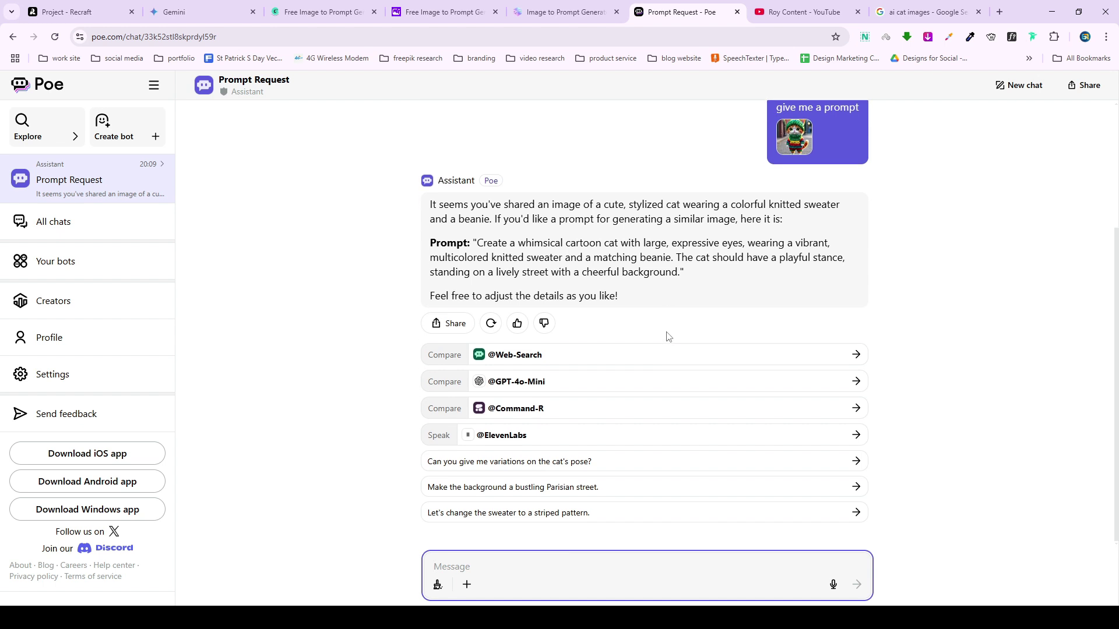
scroll(673, 326, "up", 1)
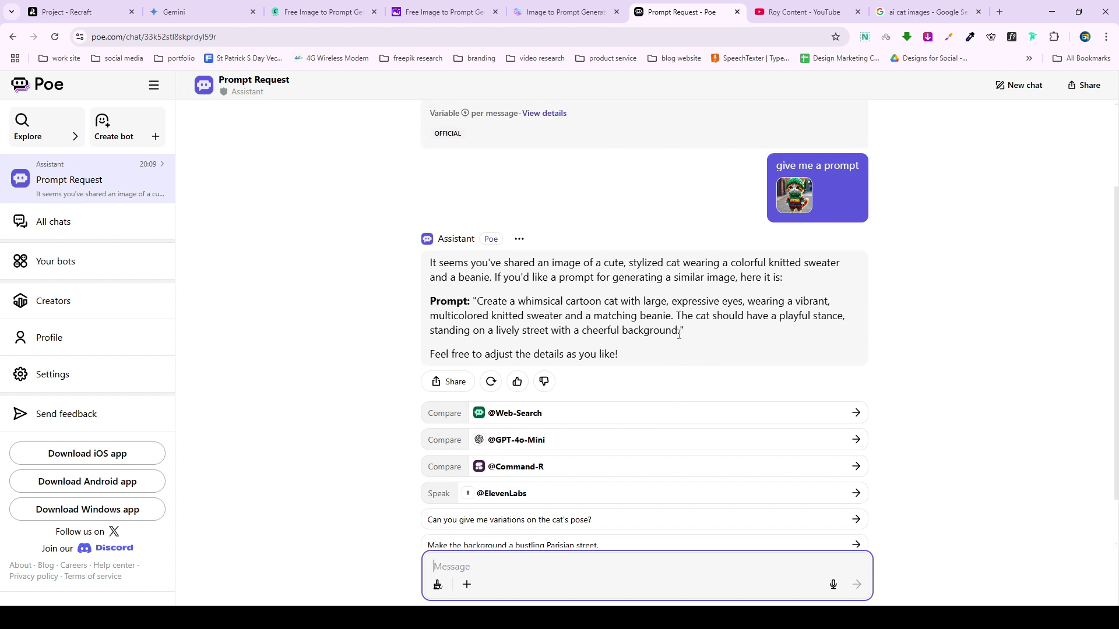
left_click_drag(681, 332, 478, 301)
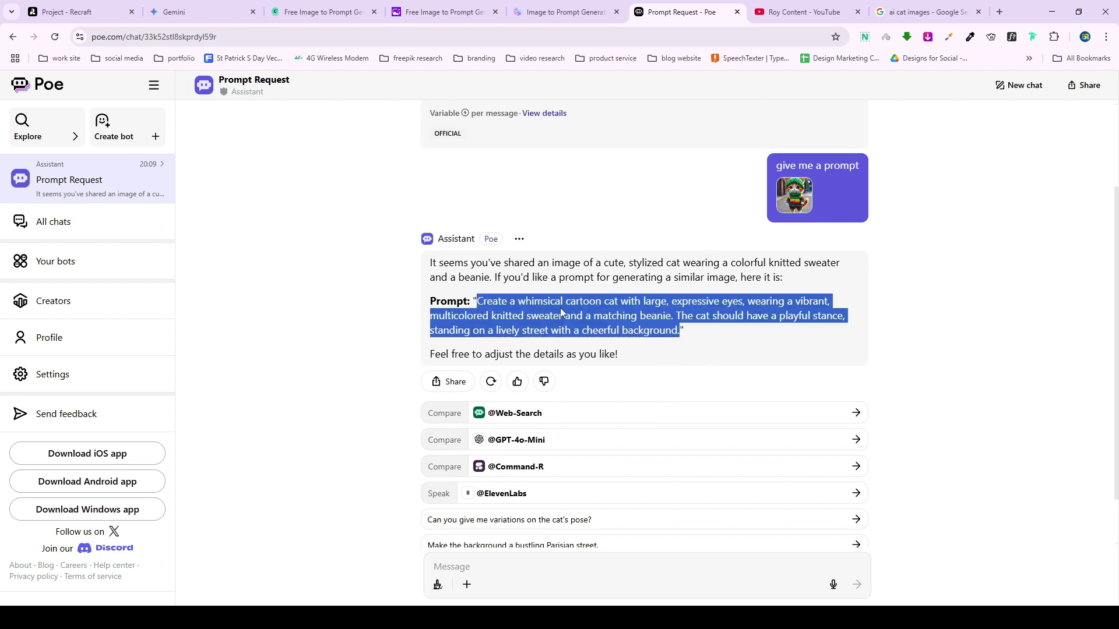
right_click(591, 337)
left_click(626, 399)
Return to Recraft, replace the tag prompt with the copied Poe prompt and generate two images.
left_click(60, 7)
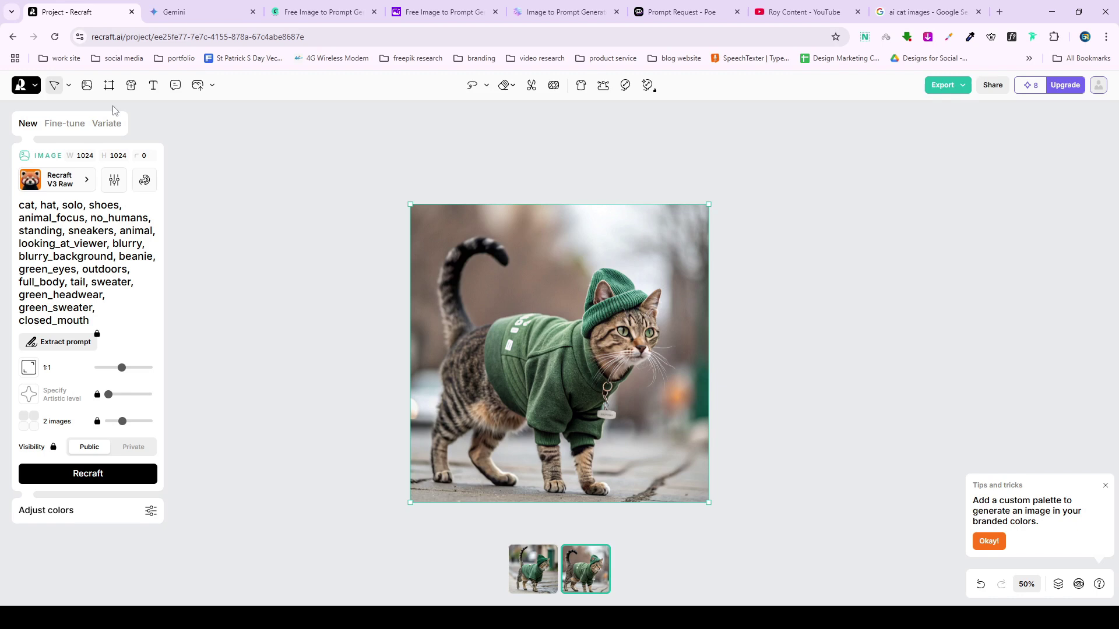
left_click(93, 295)
key("ctrl+a")
key("ctrl+v")
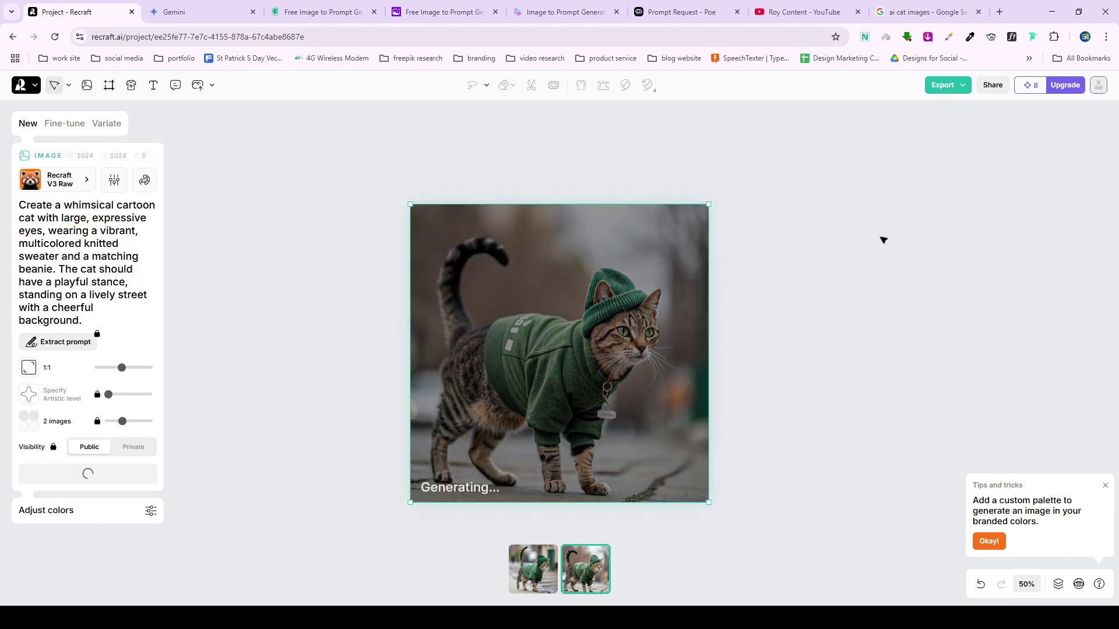
left_click(134, 474)
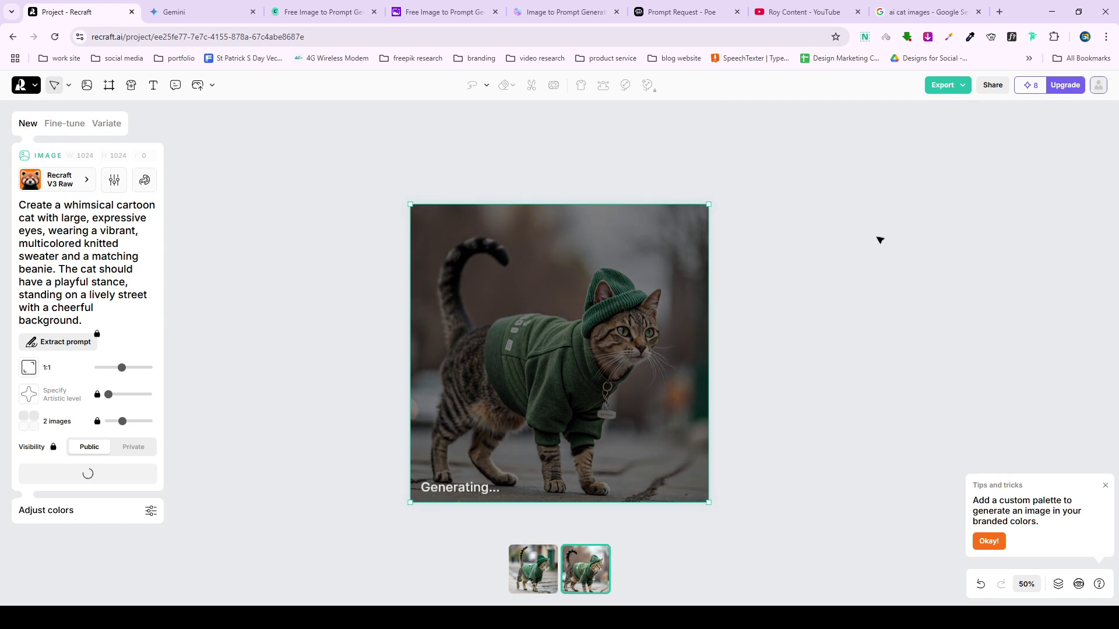
Revisit the AnimeGenius and CoCoClip.AI pages, and return to Recraft to view the second cartoon cat image.
key("ctrl+5")
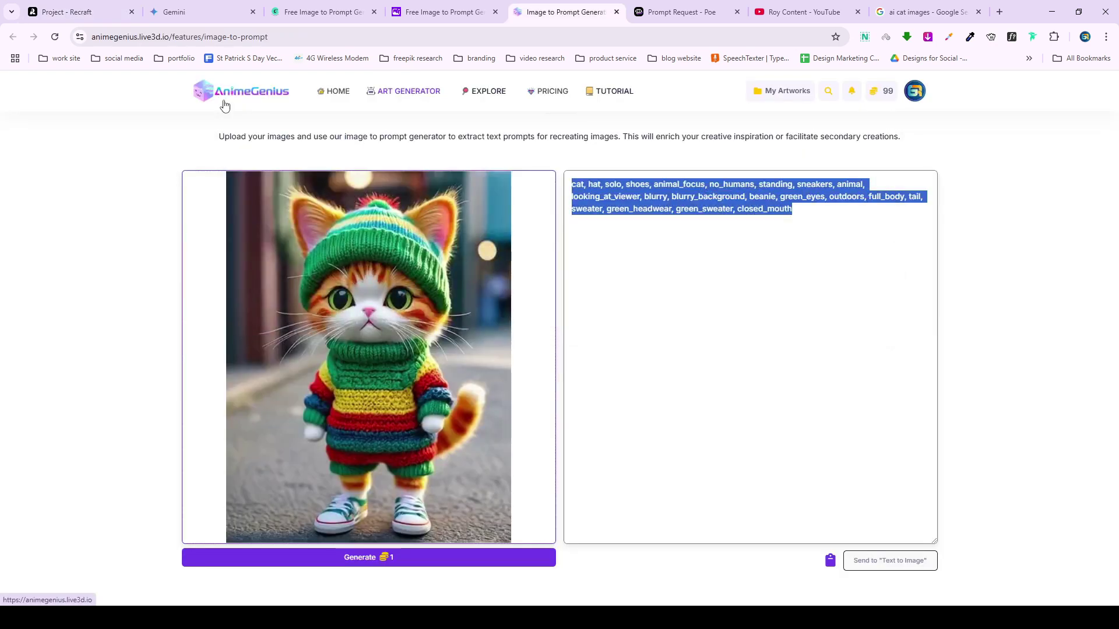
left_click(326, 12)
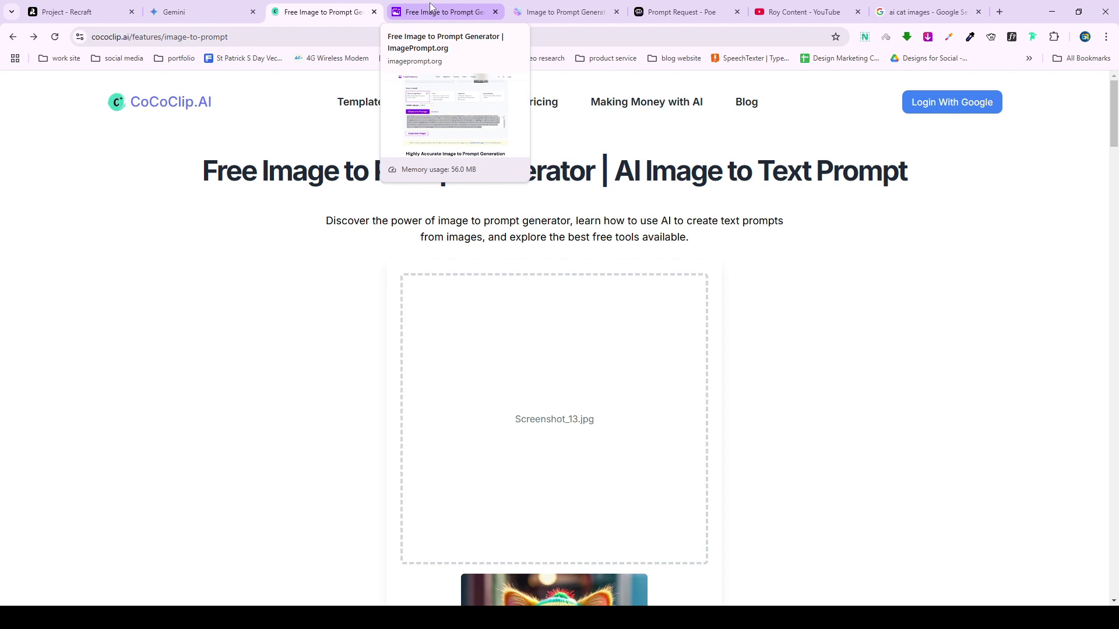
key("ctrl+1")
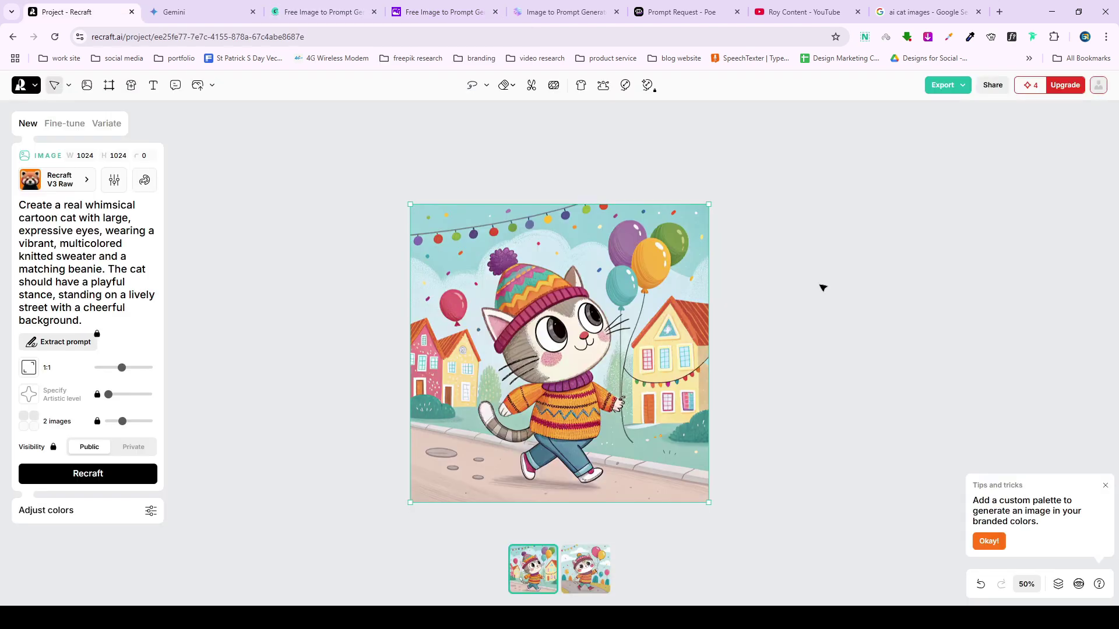
left_click(598, 564)
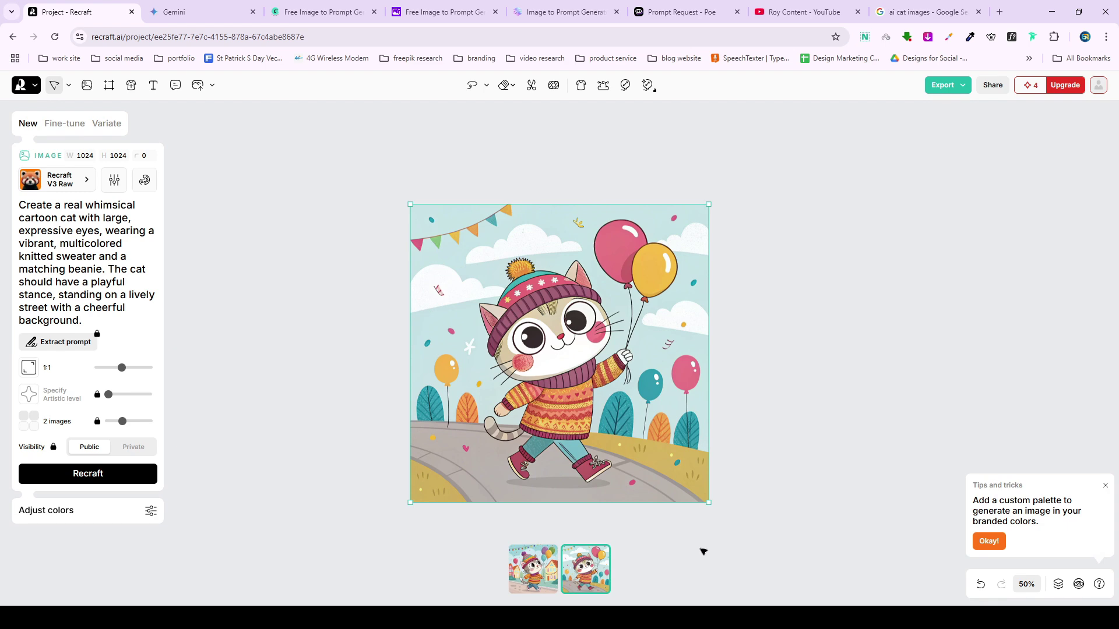
Look through Recraft's style library without changing the style, and switch to the Roy Content videos on YouTube.
left_click(88, 185)
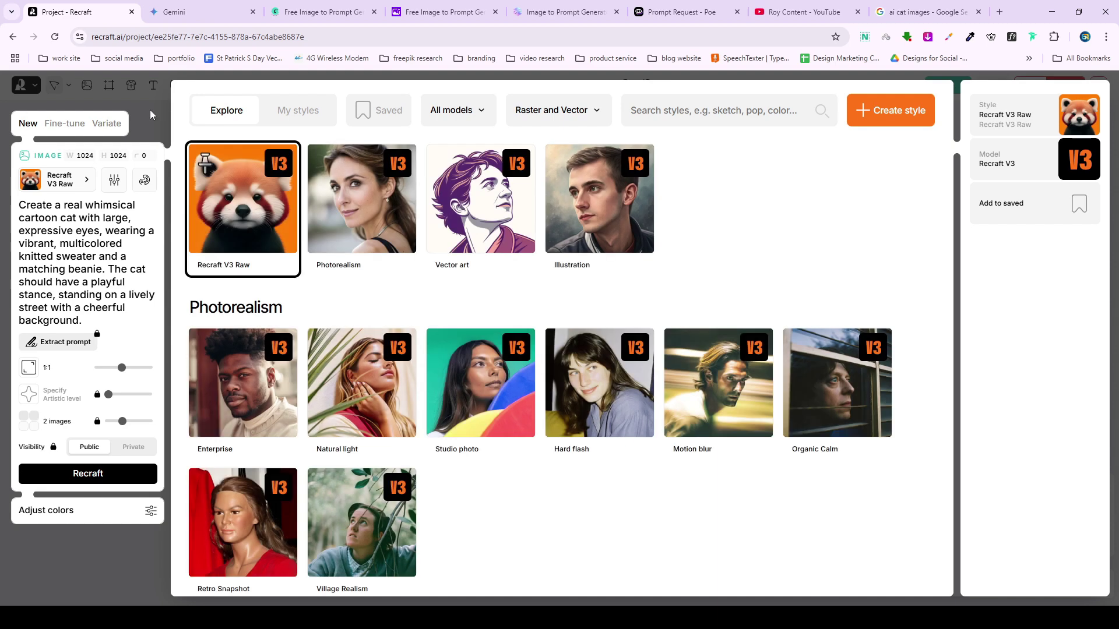
left_click(150, 115)
left_click(804, 11)
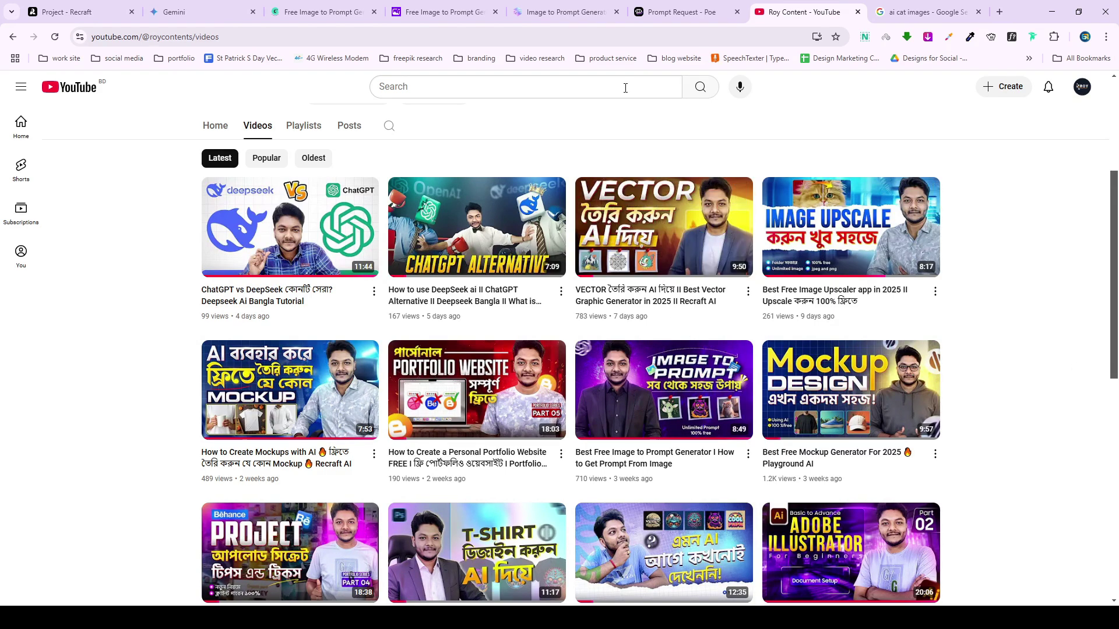
Return to Recraft, view the first cartoon cat image and deselect it.
left_click(82, 12)
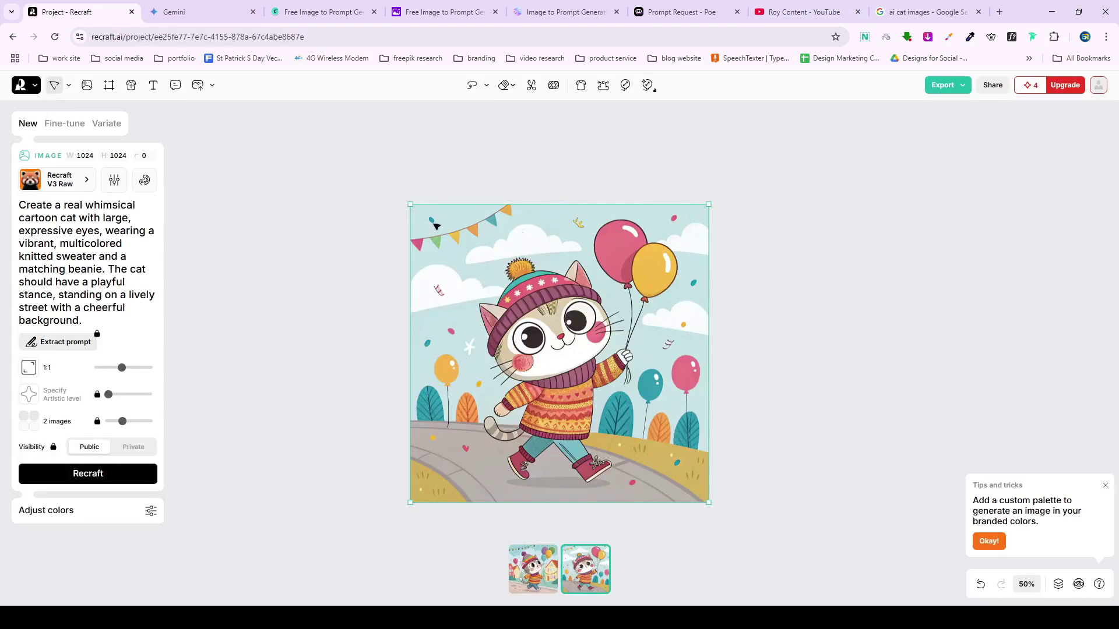
left_click(523, 588)
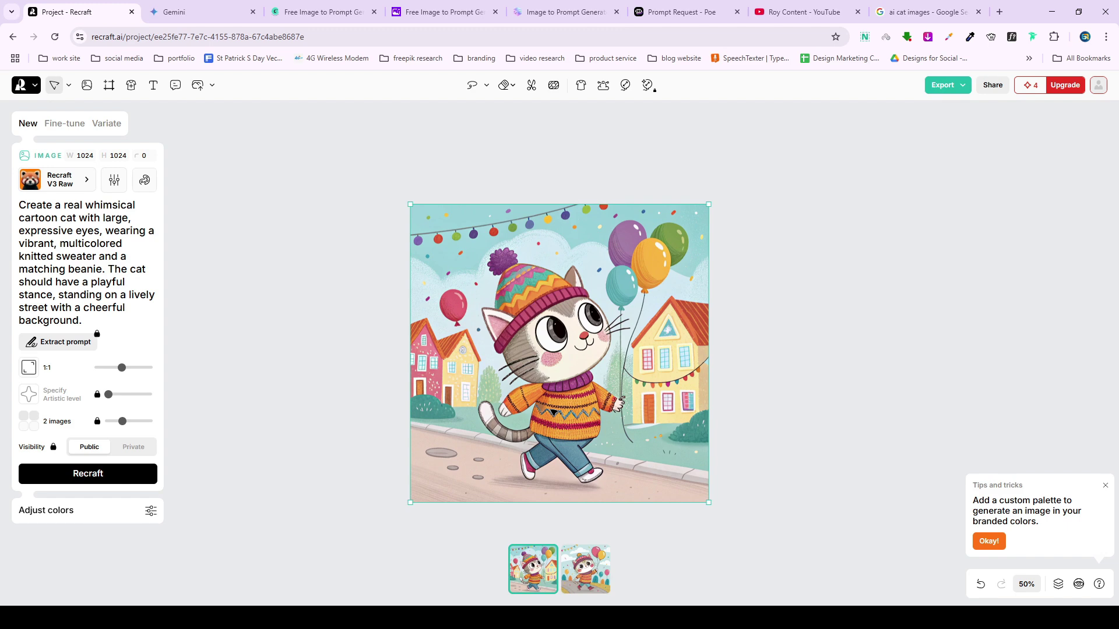
left_click(832, 357)
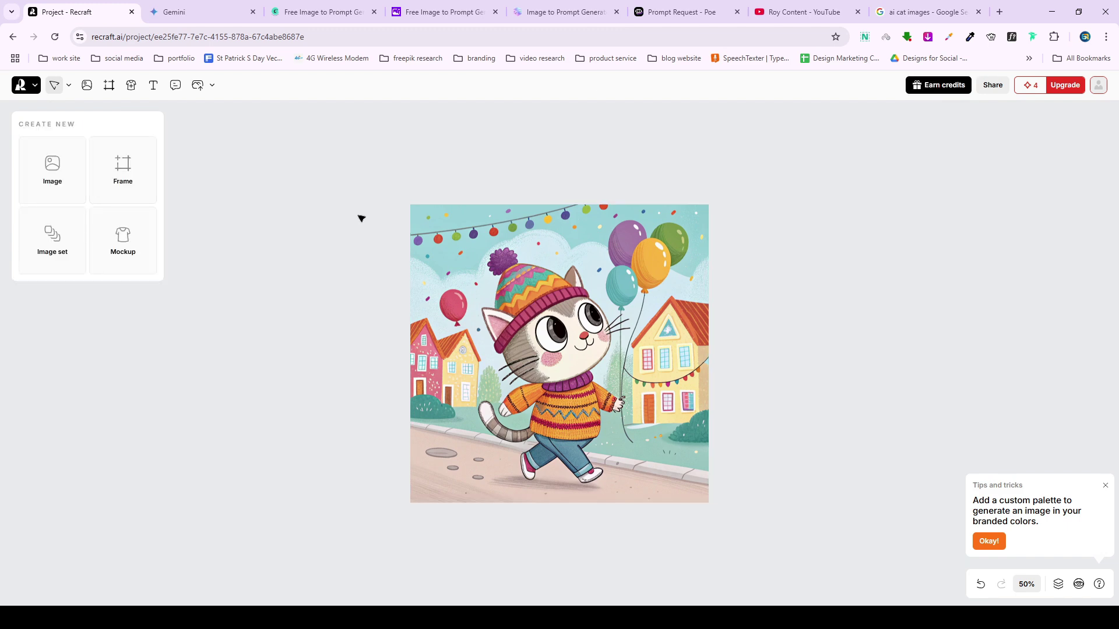
Revisit the Gemini and CoCoClip.AI pages and look through the Roy Content channel's video list on YouTube.
left_click(174, 7)
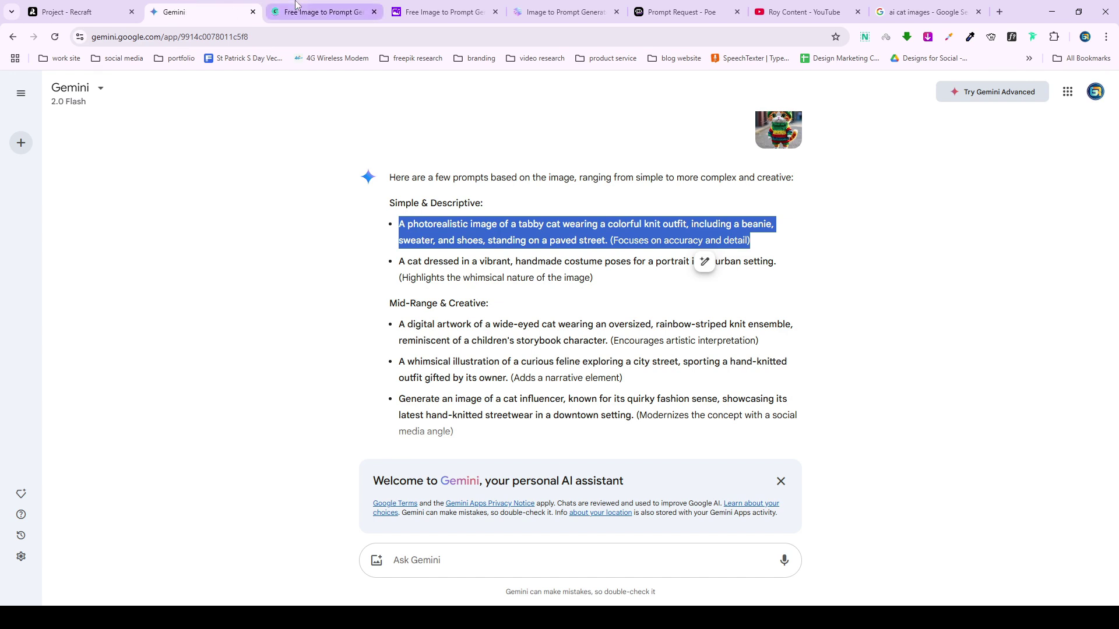
left_click(321, 12)
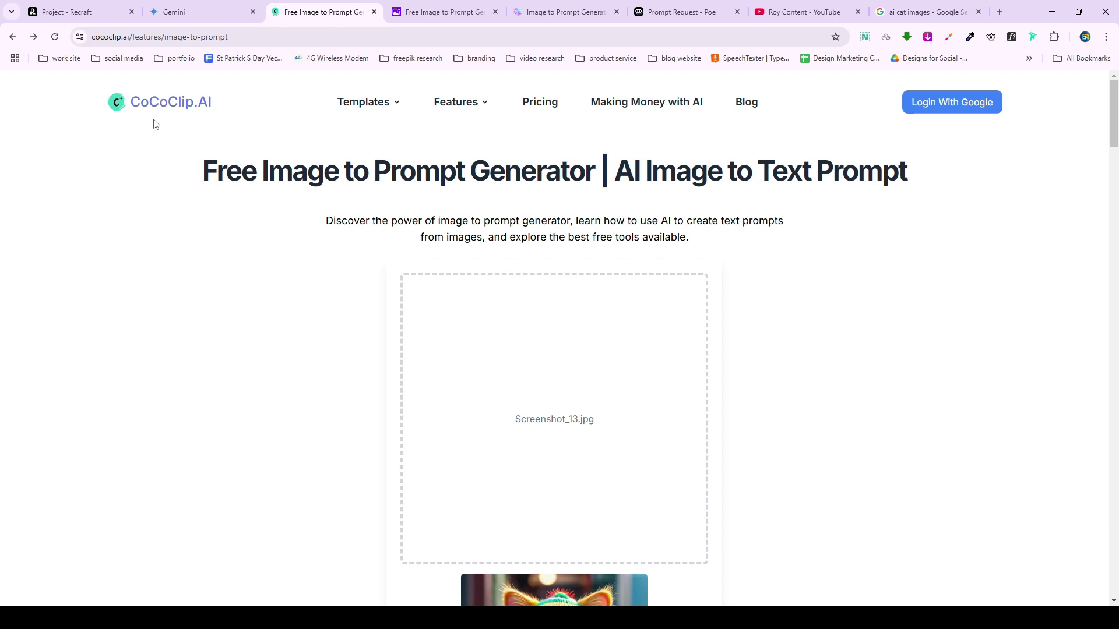
key("ctrl+7")
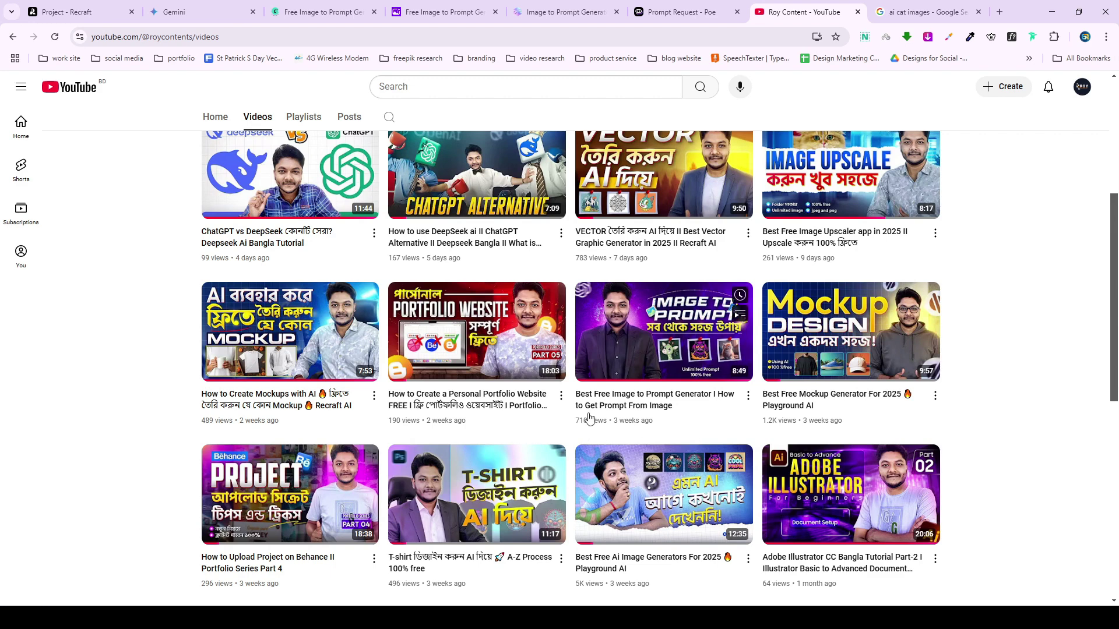
mouse_move(590, 419)
scroll(1068, 379, "up", 3)
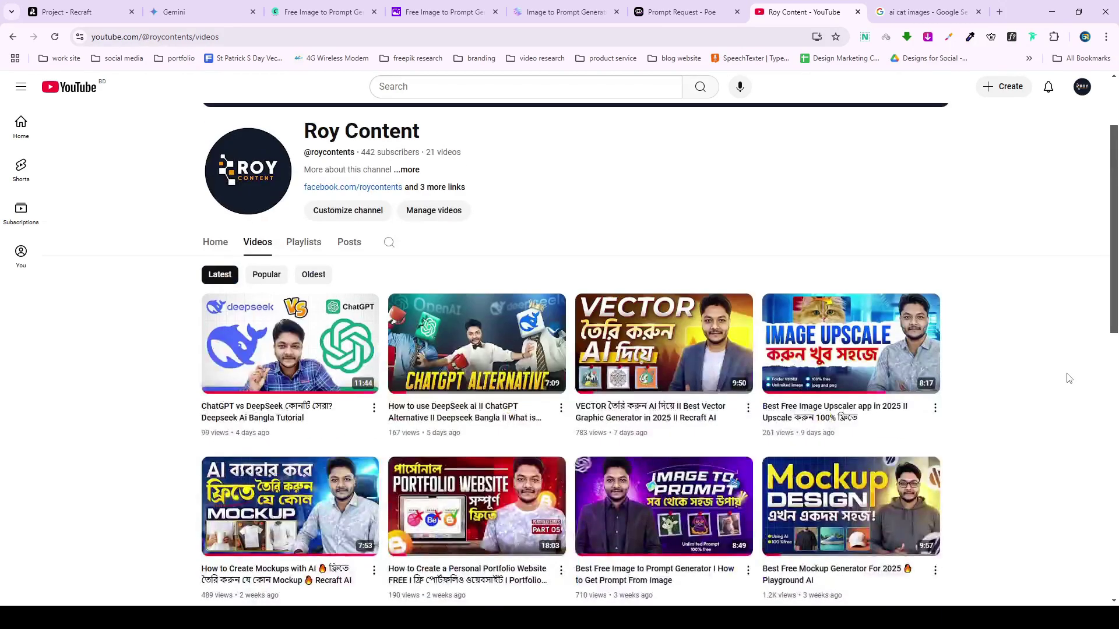
scroll(1068, 378, "down", 2)
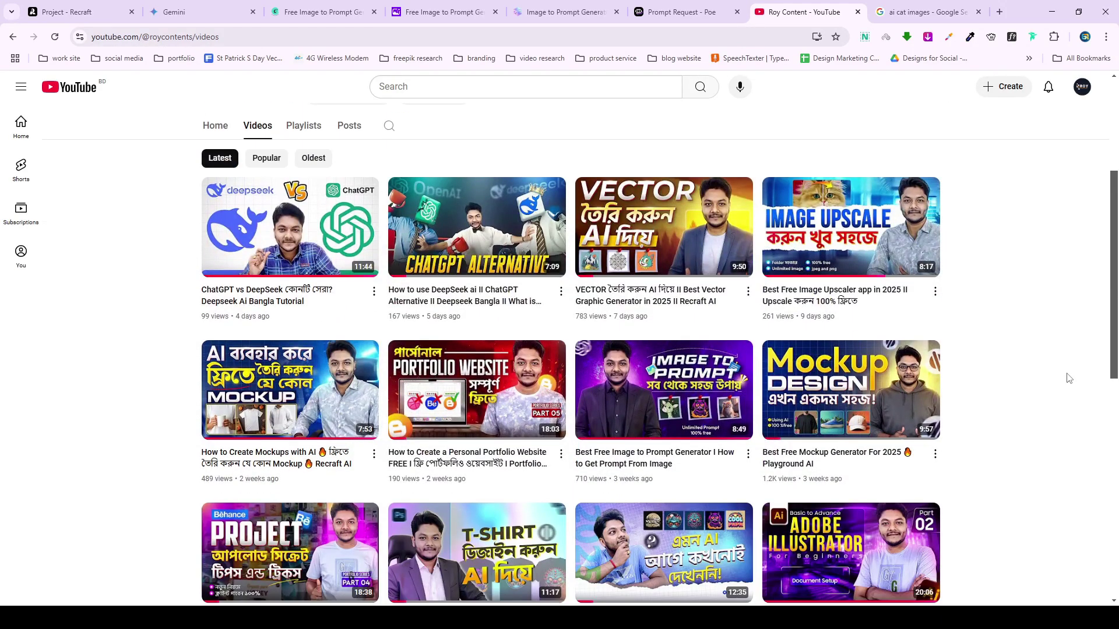
left_click(324, 13)
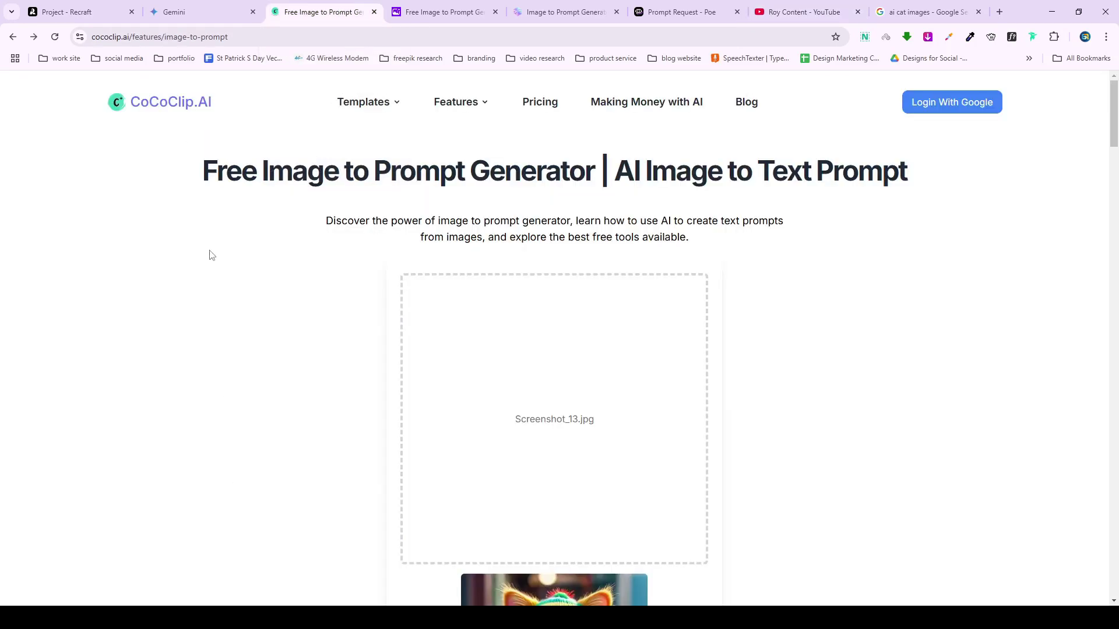
key("ctrl+7")
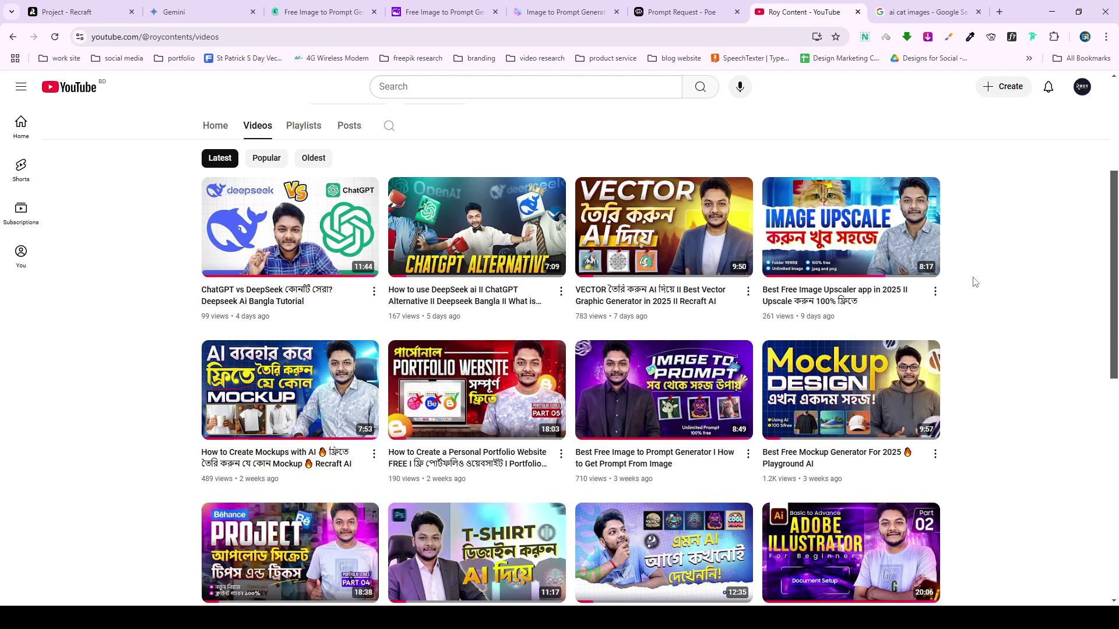